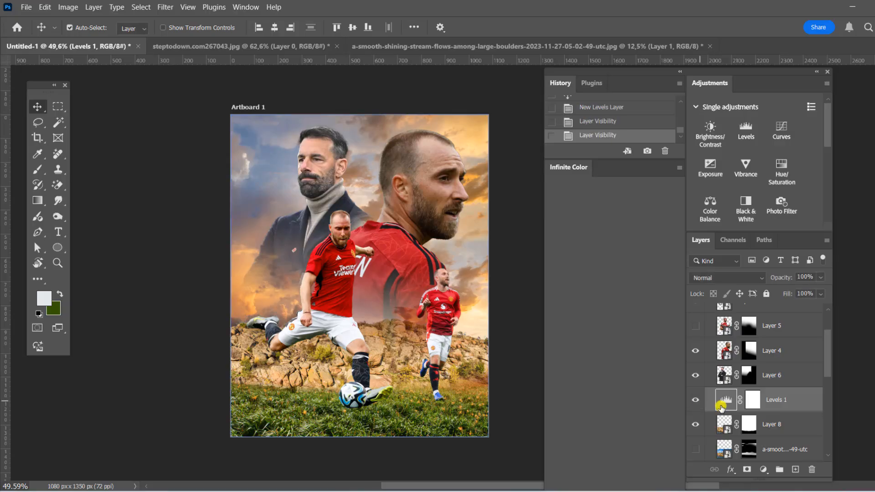
click(245, 7)
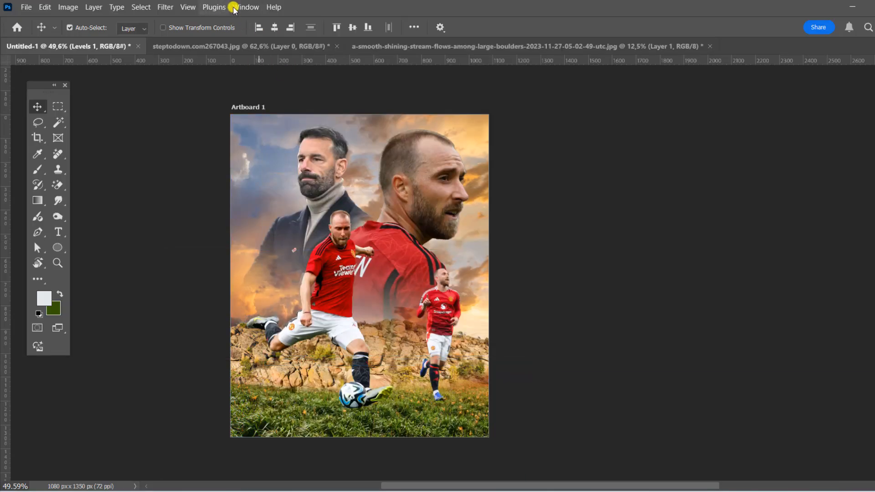
click(245, 7)
click(302, 360)
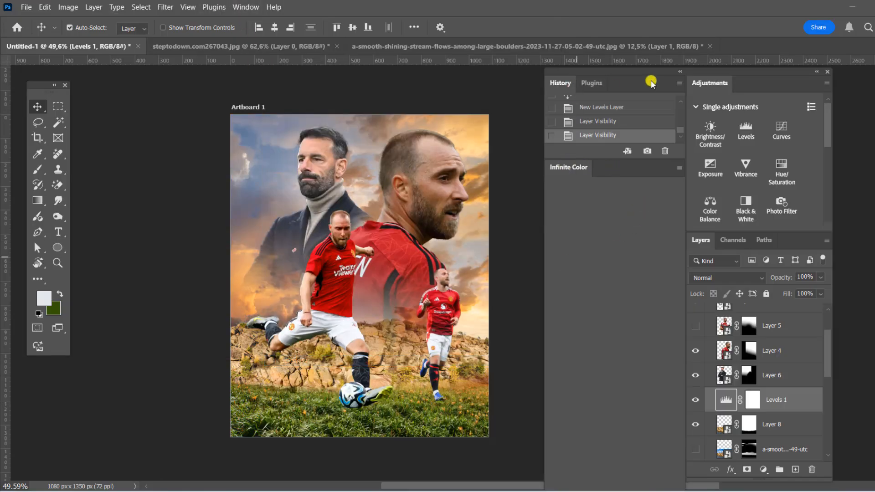
click(752, 133)
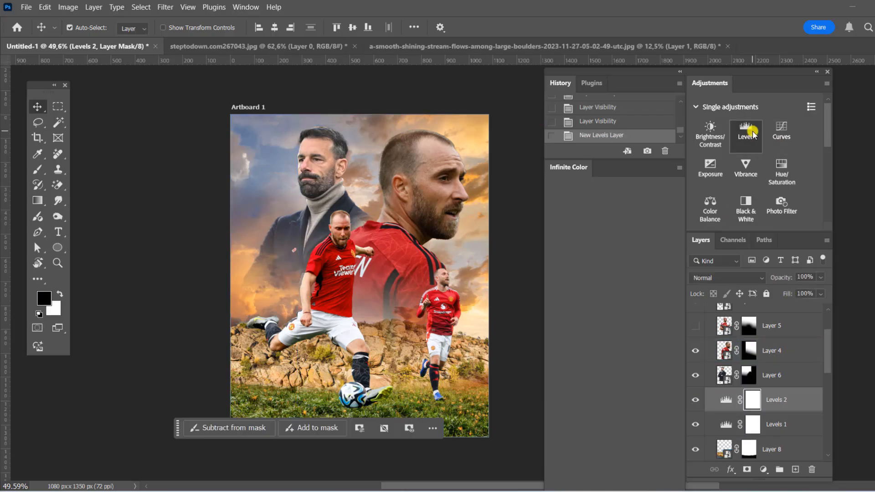
key(ctrl+z)
key(ctrl+z)
key(ctrl+z)
click(698, 402)
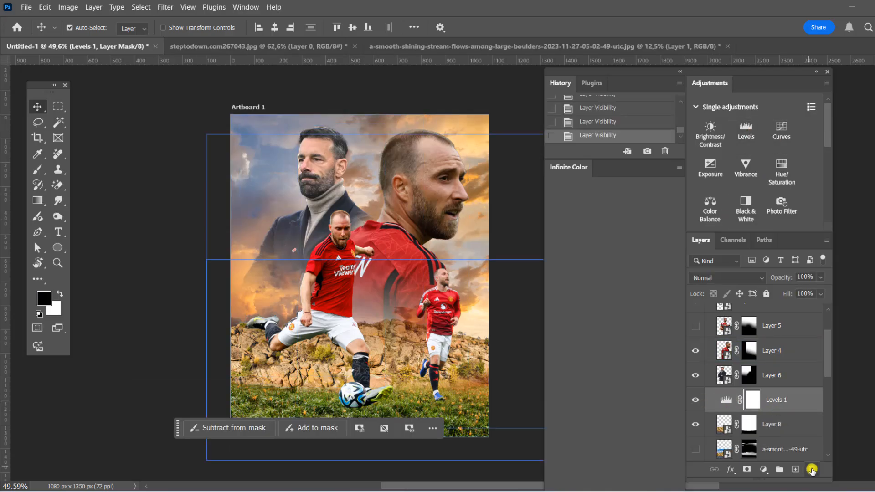
Delete the layer mask of Levels 1 and switch to a workspace that shows the layer's adjustment properties.
click(812, 469)
key(Return)
click(245, 7)
mouse_move(551, 17)
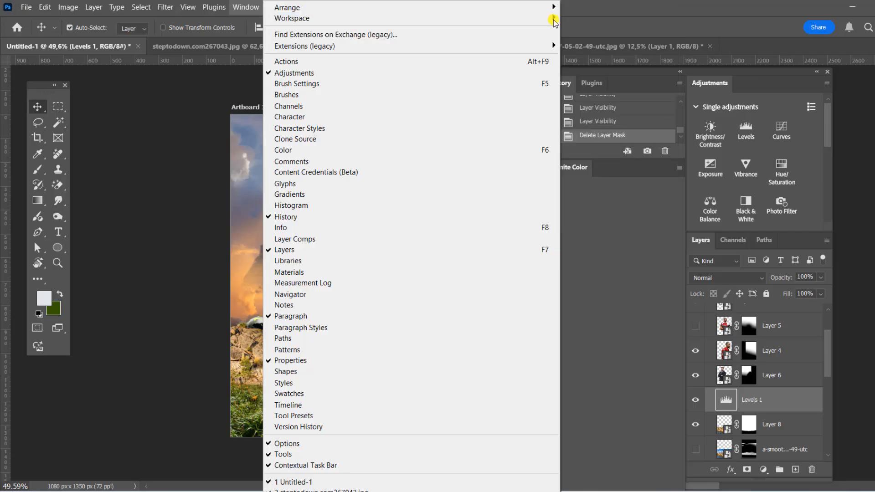
click(585, 90)
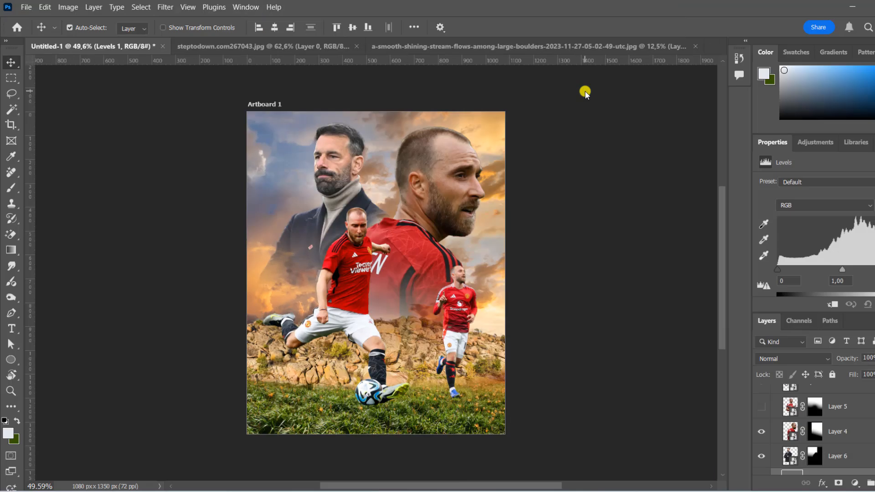
Clip the Levels 1 adjustment to Layer 8 below it and darken its midtones.
scroll(851, 397, down, 2)
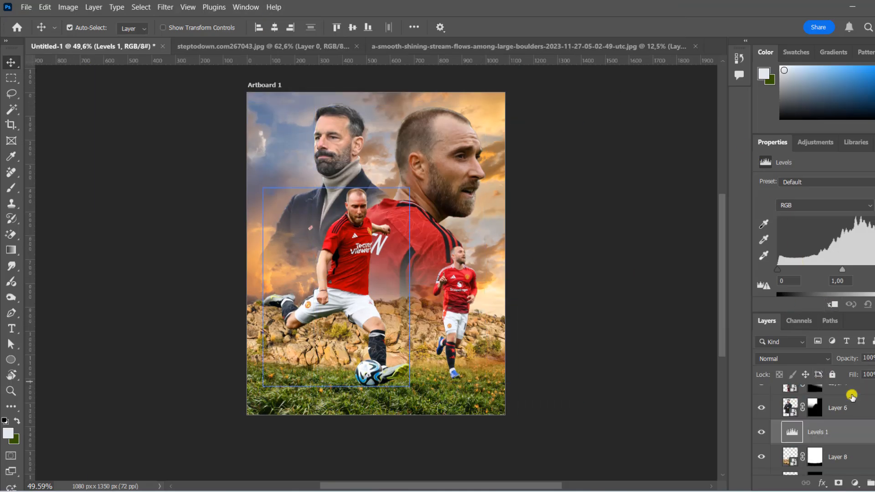
click(832, 304)
drag(845, 271, 871, 273)
Select the foreground grass layer and add a Levels adjustment clipped to it.
click(478, 397)
click(854, 483)
click(827, 308)
click(574, 224)
Add a Levels adjustment clipped to the dramatic sky layer and darken its midtones.
scroll(412, 239, up, 5)
scroll(387, 192, down, 2)
click(369, 146)
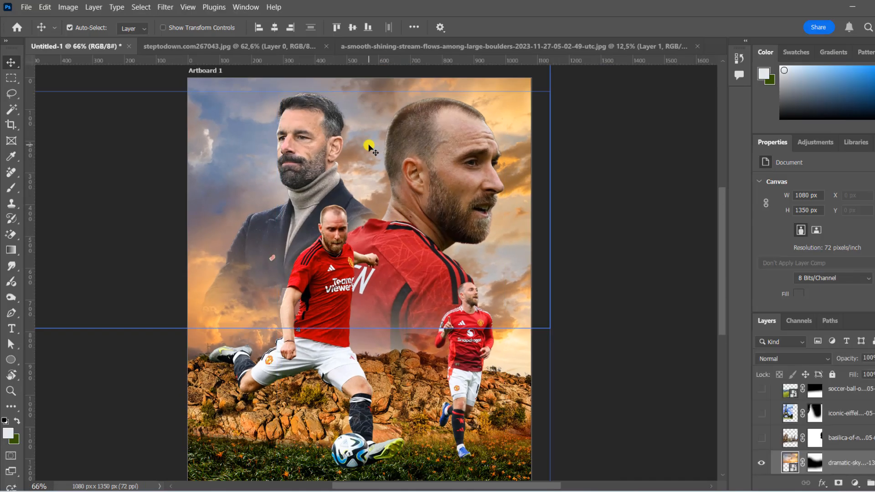
click(854, 483)
click(826, 321)
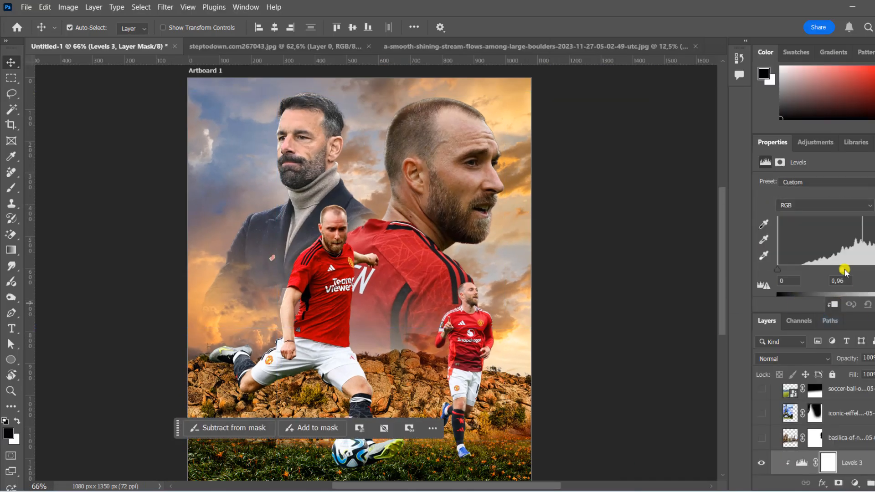
drag(844, 270, 854, 270)
Add another clipped Levels adjustment to the background layer beneath the dramatic sky.
click(543, 282)
click(854, 483)
click(832, 320)
click(833, 304)
click(542, 234)
scroll(543, 235, down, 1)
scroll(479, 179, up, 5)
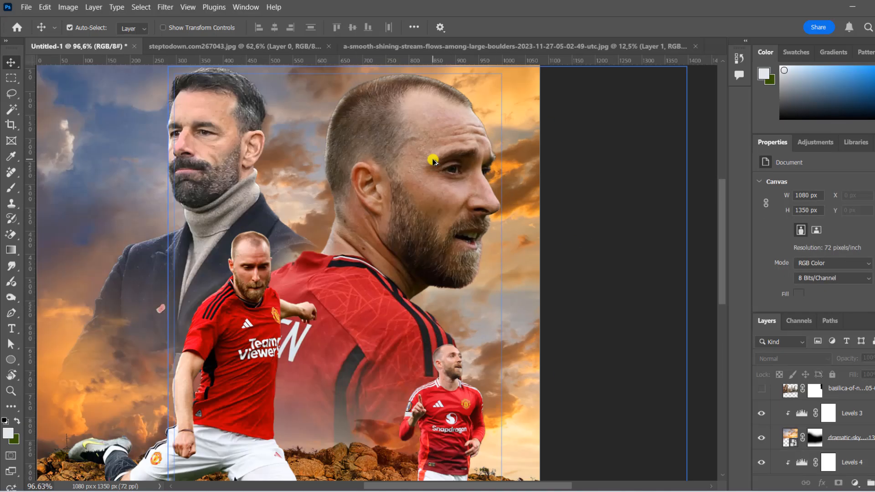
scroll(432, 160, up, 1)
click(431, 159)
scroll(431, 160, down, 4)
click(493, 201)
Add a light orange Solid Color fill layer above the Levels 3 adjustment.
click(851, 439)
click(854, 483)
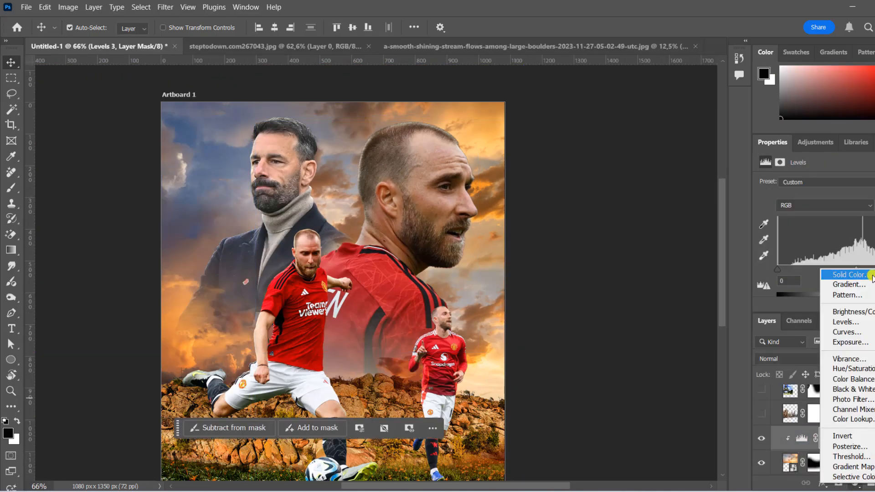
click(848, 274)
click(771, 416)
click(715, 288)
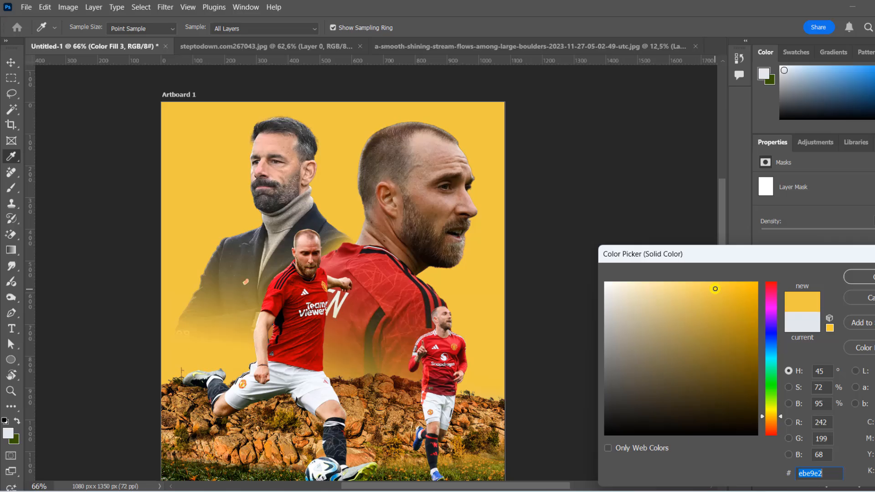
click(774, 423)
key(Return)
Set the orange fill layer's blend mode to Screen and invert its mask to black.
click(777, 356)
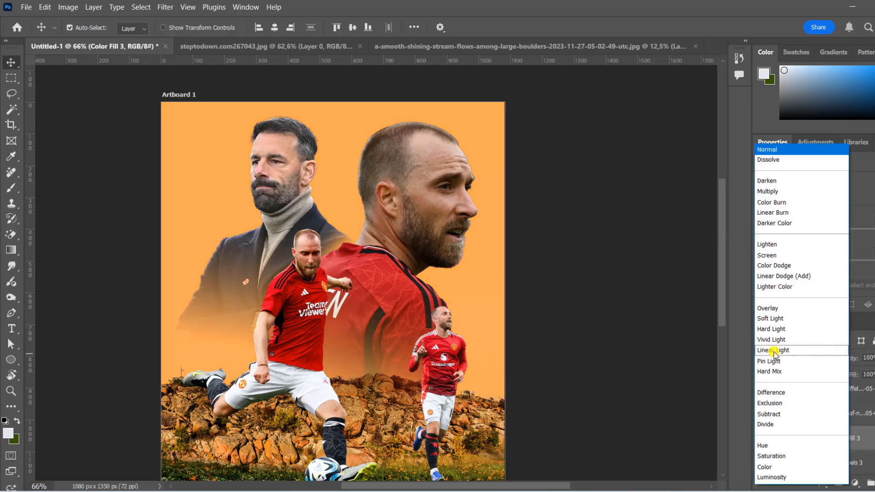
click(770, 255)
click(819, 438)
key(ctrl+i)
Paint white on the orange fill's mask with a soft brush at 37% flow to add glow behind the large figures.
click(11, 188)
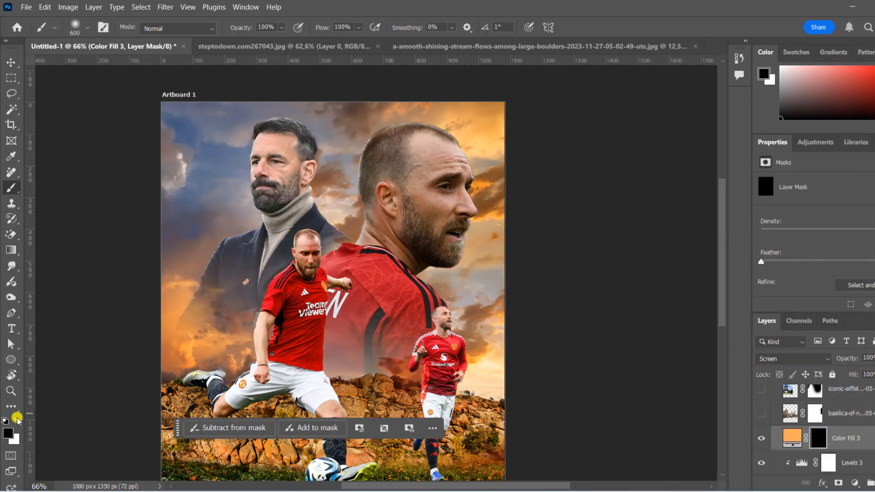
click(17, 418)
key(shift+3)
key(shift+7)
mouse_move(370, 230)
mouse_down()
mouse_move(451, 183)
mouse_move(414, 331)
mouse_move(267, 315)
mouse_up()
click(10, 64)
Apply the Camera Raw Filter to Layer 4 with Clarity +38, Whites -32, Blacks +54 and a slight point curve adjustment.
scroll(495, 162, down, 4)
scroll(437, 192, up, 7)
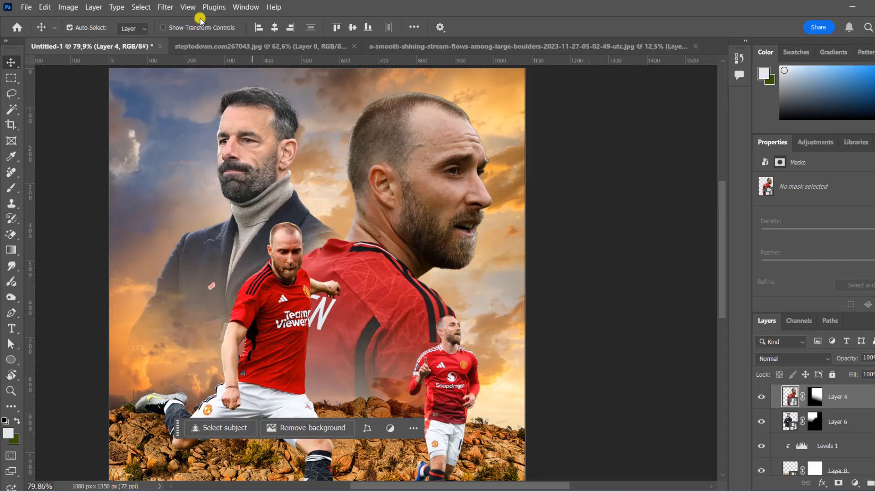
click(165, 6)
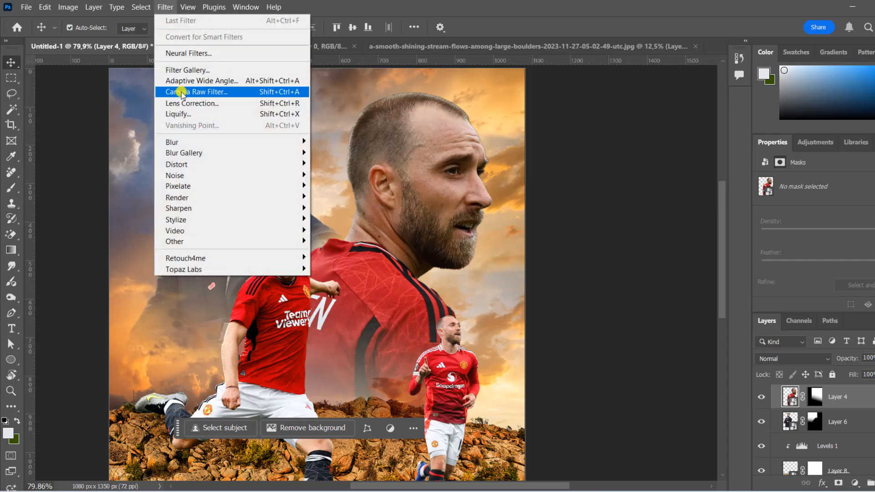
click(181, 93)
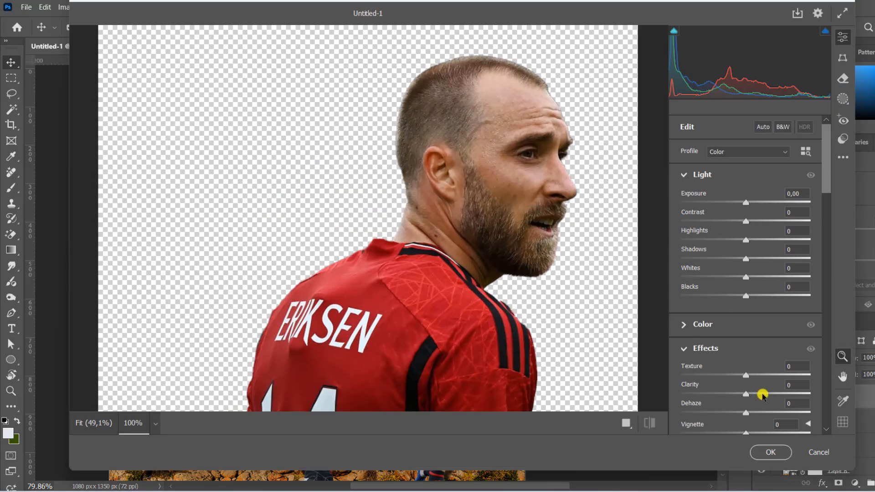
drag(763, 395, 770, 393)
drag(747, 296, 782, 297)
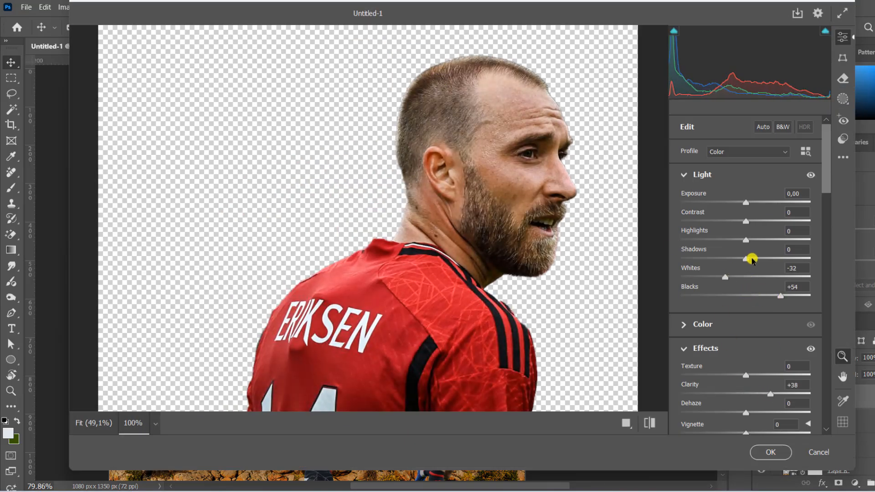
scroll(743, 292, down, 8)
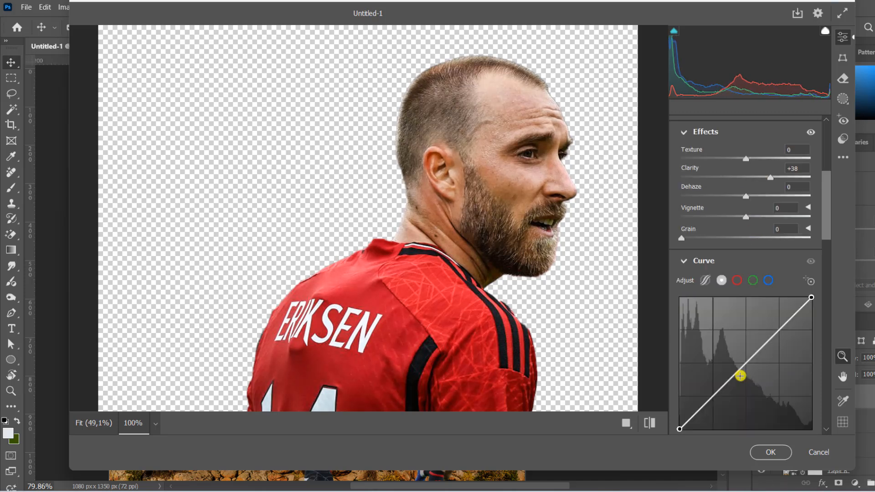
scroll(725, 308, up, 2)
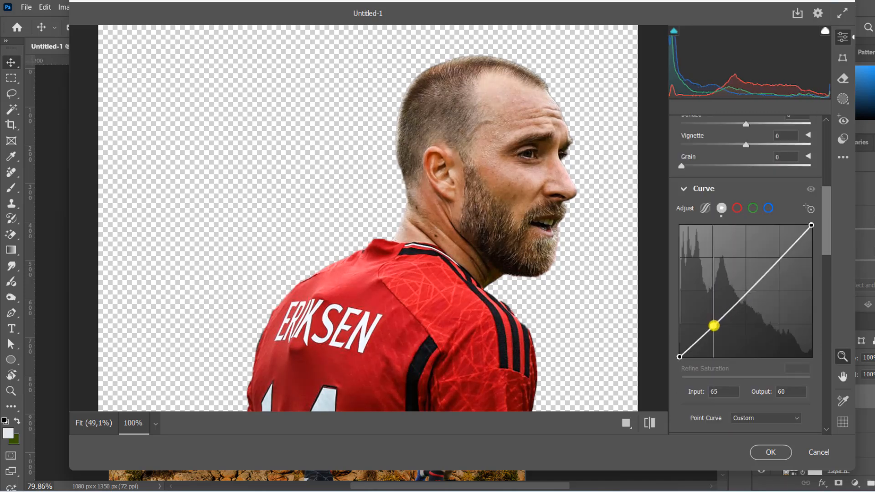
click(766, 451)
Apply a Shadows/Highlights adjustment to Layer 4 with the Highlights amount at 10%.
click(66, 7)
mouse_move(80, 35)
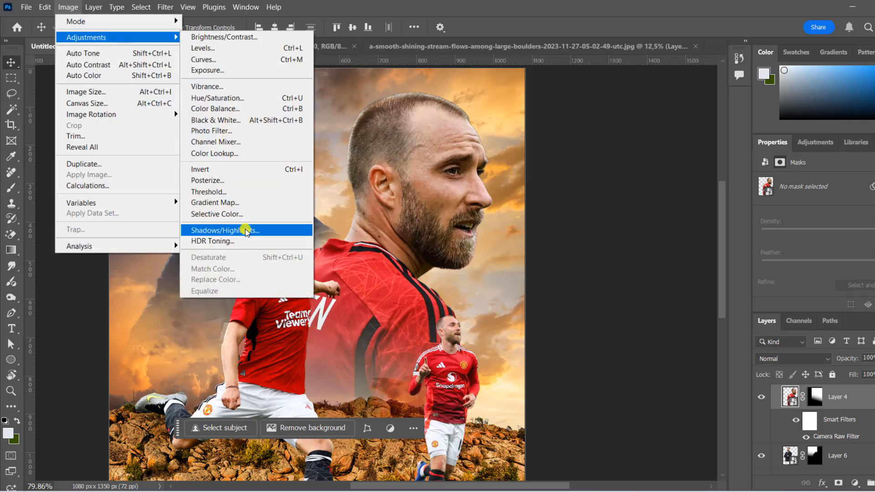
click(244, 228)
drag(568, 232, 577, 233)
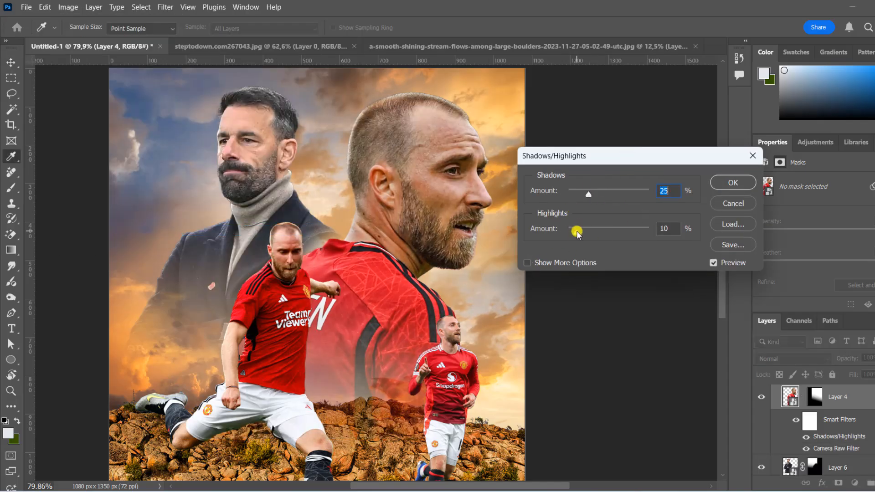
click(733, 182)
key(v)
Add a Levels adjustment clipped to Layer 4 and set its midtones to 0.71.
scroll(426, 179, up, 4)
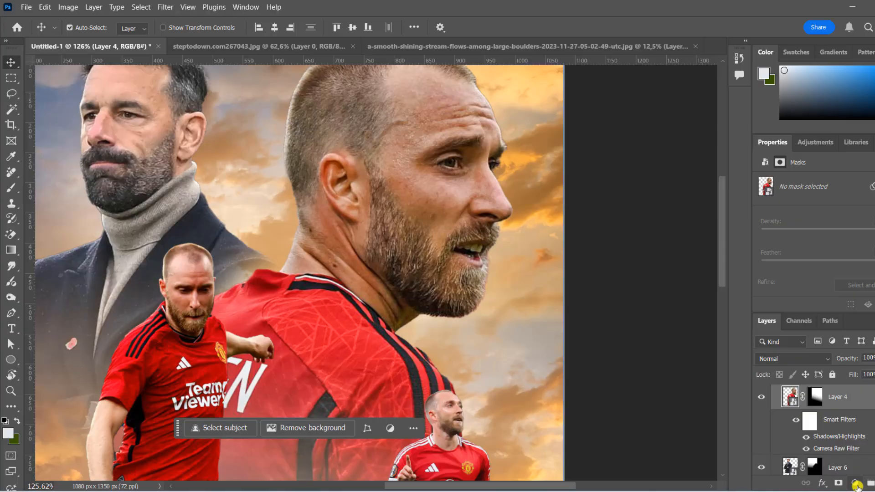
click(855, 483)
click(854, 322)
click(834, 303)
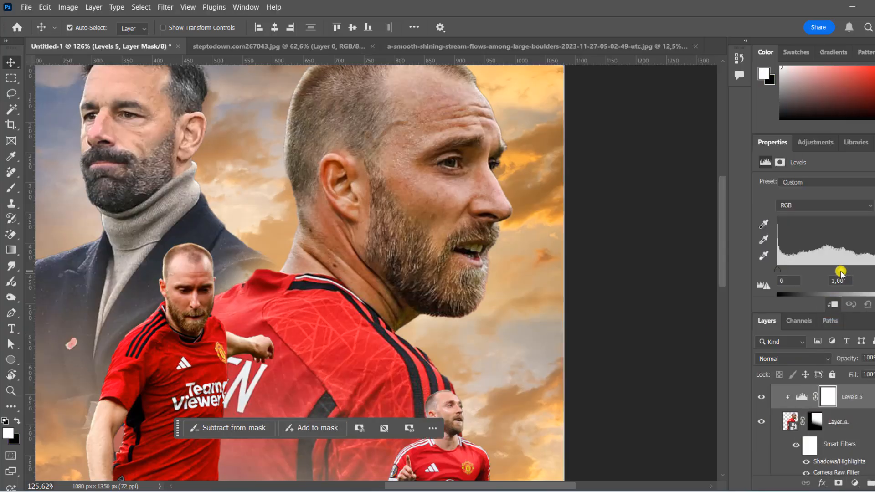
drag(840, 272, 856, 272)
Set the Levels 5 layer to Multiply at 60% opacity and invert its mask to black.
click(778, 361)
click(783, 194)
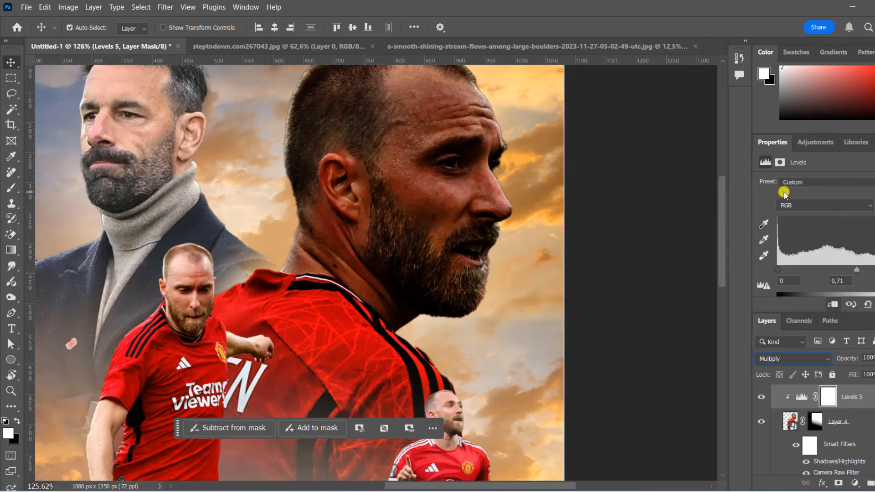
click(870, 372)
click(830, 402)
key(ctrl+i)
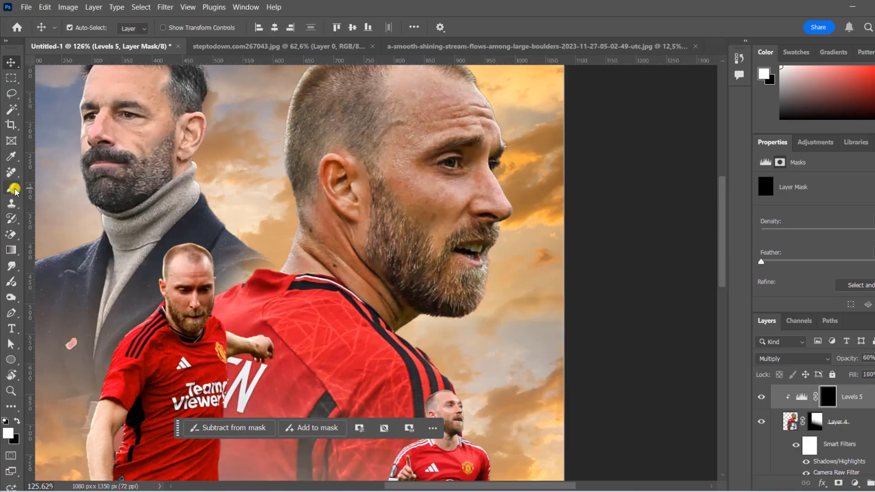
Reduce the brush size to 80 and paint white on the Levels 5 mask to shade the large player's ear and neck.
click(12, 188)
key([)
key([)
key([)
key([)
key([)
key([)
key([)
key([)
key([)
key([)
key([)
key([)
key([)
key([)
key([)
mouse_move(307, 244)
mouse_down()
mouse_move(379, 365)
mouse_move(387, 333)
mouse_up()
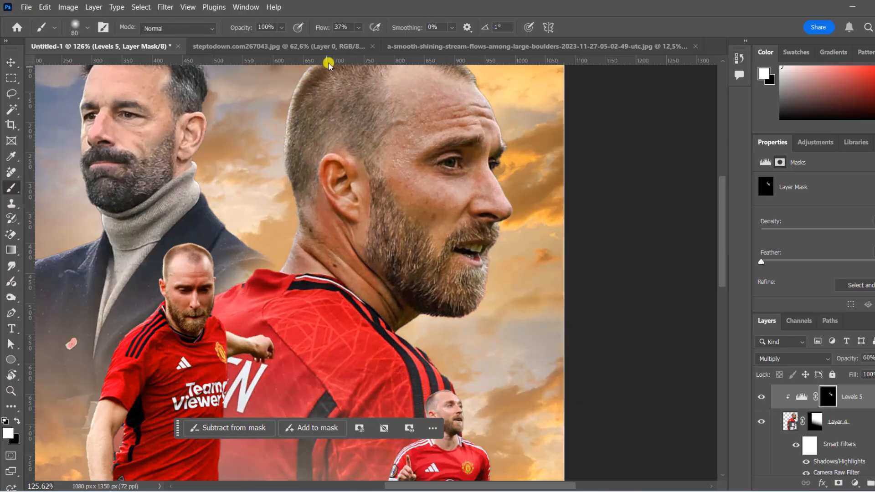
Paint softer shadows at 23% flow across the large player's face, head and jersey on the Levels 5 mask.
mouse_move(309, 218)
mouse_down()
mouse_move(322, 156)
mouse_move(357, 159)
mouse_move(404, 301)
mouse_move(464, 339)
mouse_move(454, 225)
mouse_up()
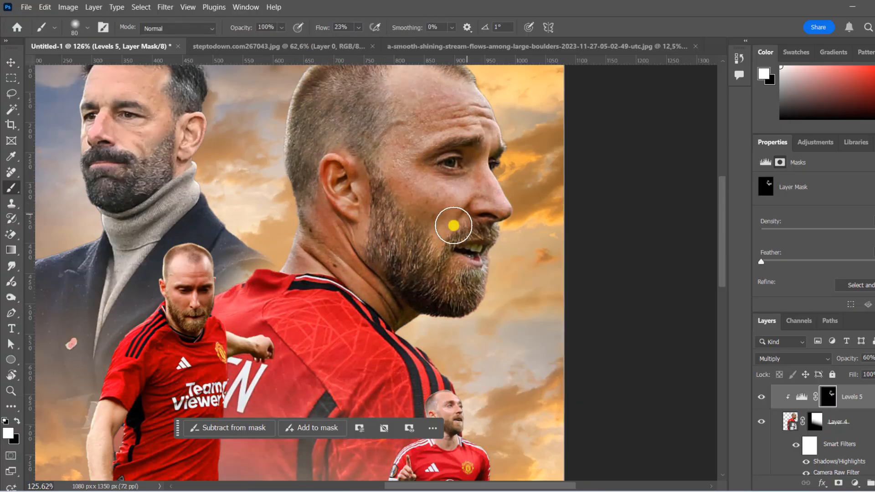
scroll(469, 177, up, 2)
mouse_move(429, 92)
mouse_down()
mouse_move(367, 123)
mouse_move(300, 273)
mouse_move(247, 337)
mouse_up()
Review the shading across the poster and compare it with the Levels 5 layer hidden.
scroll(287, 333, down, 4)
scroll(298, 345, down, 3)
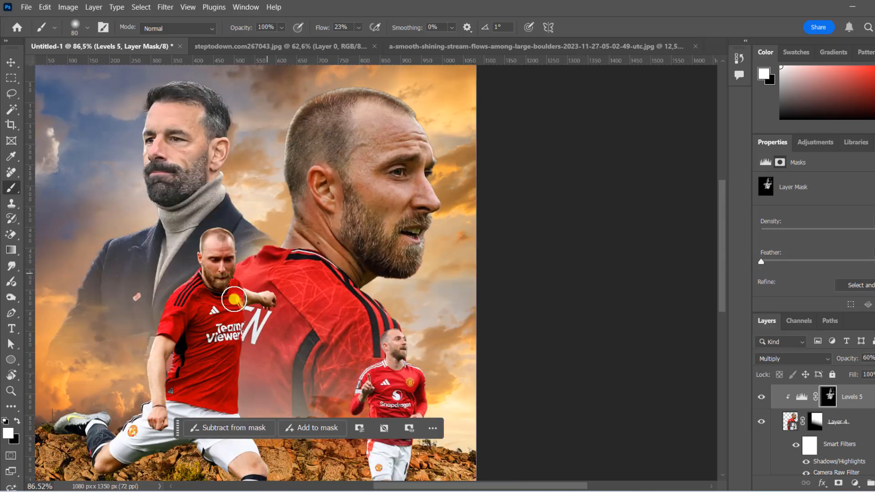
scroll(268, 295, down, 3)
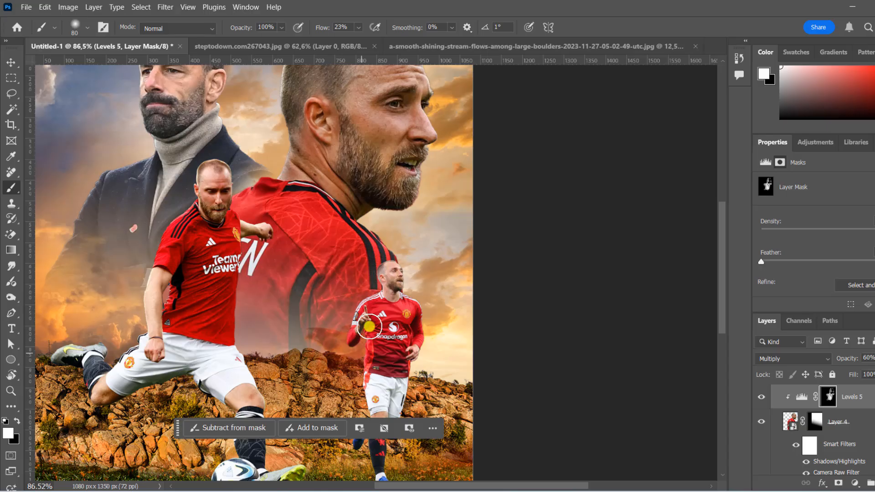
scroll(369, 326, down, 4)
scroll(338, 253, up, 3)
click(763, 396)
scroll(344, 131, up, 3)
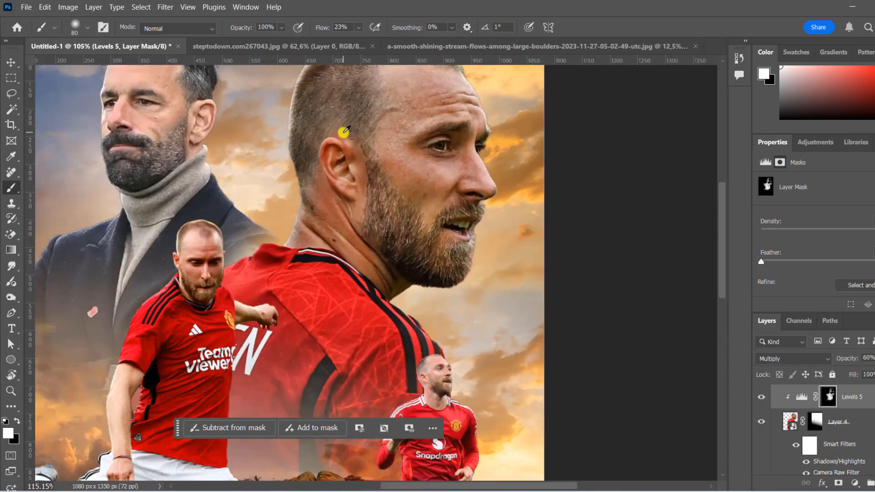
Add a Curves adjustment above Levels 5 and set its blend mode to Screen.
click(855, 483)
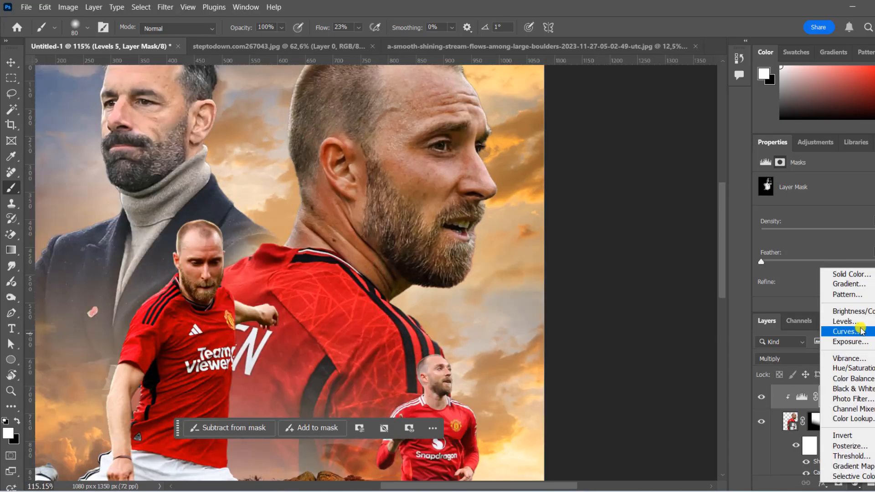
click(861, 330)
click(793, 359)
click(781, 257)
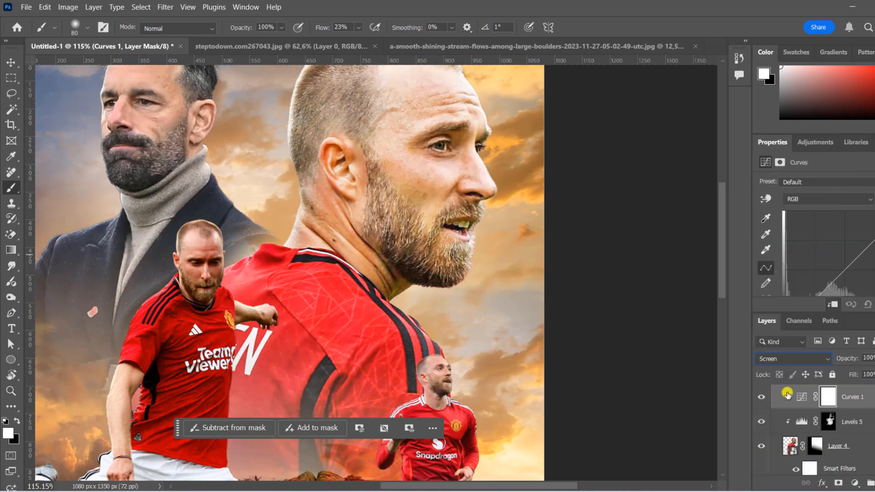
Invert the Curves 1 mask and paint highlights on the large player's face, ear and mouth with a size 30 brush at 23% flow.
click(834, 397)
key(ctrl+i)
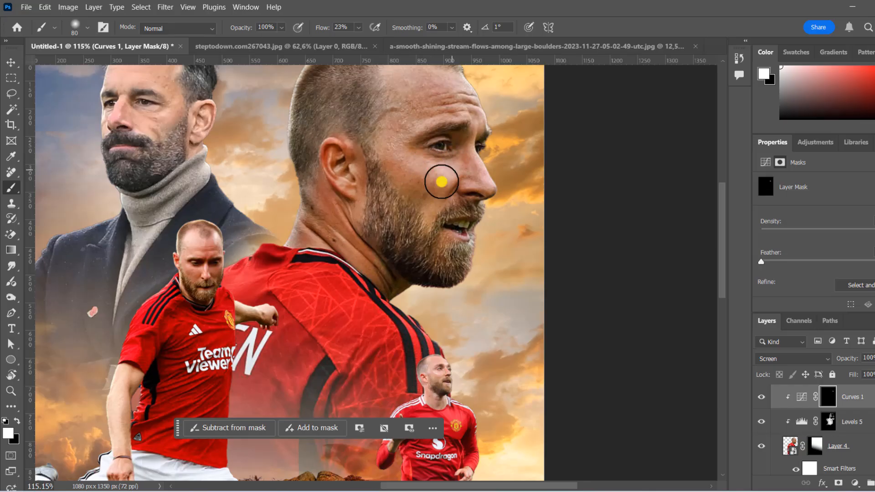
scroll(455, 173, up, 2)
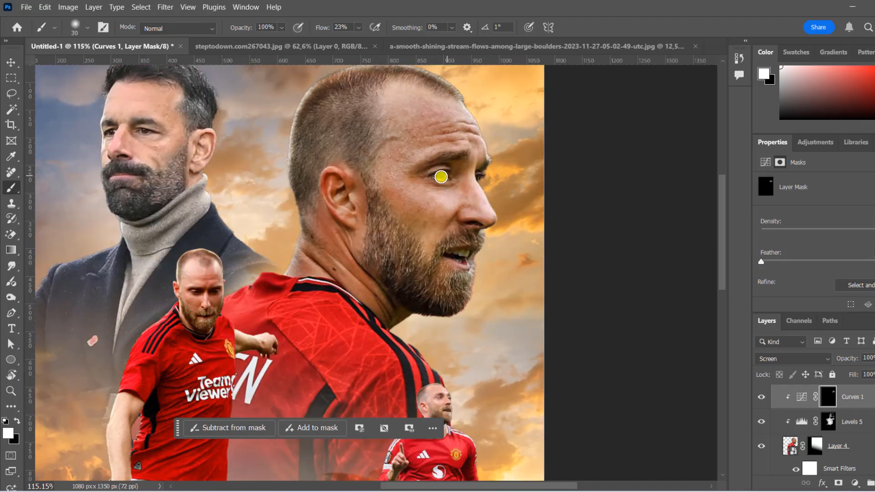
scroll(441, 176, up, 3)
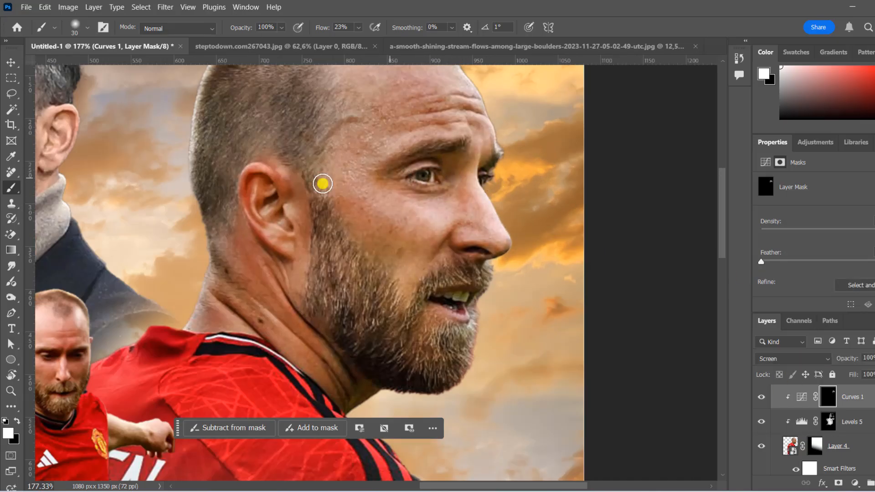
scroll(434, 296, down, 2)
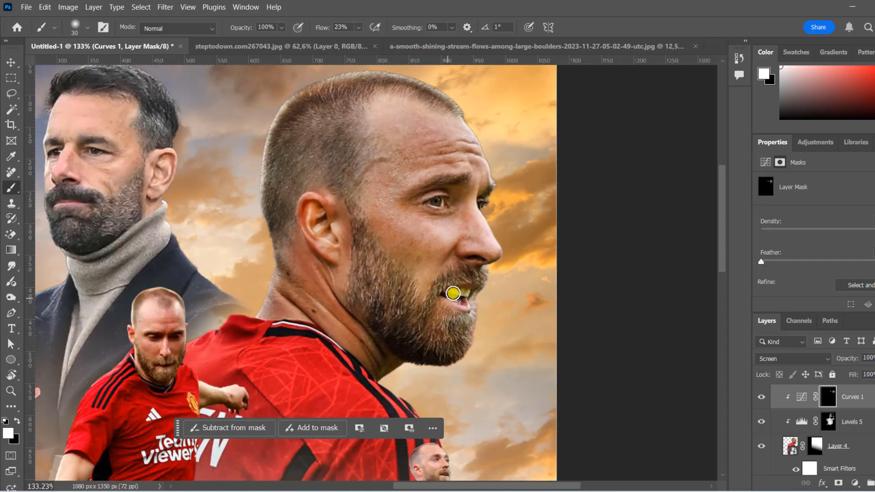
scroll(452, 293, down, 2)
scroll(473, 246, down, 1)
scroll(301, 285, up, 2)
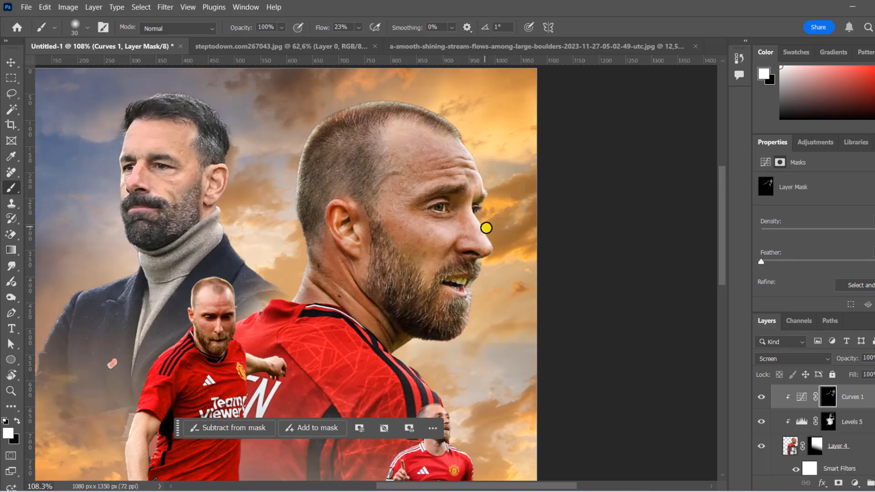
scroll(483, 219, down, 1)
scroll(313, 192, down, 3)
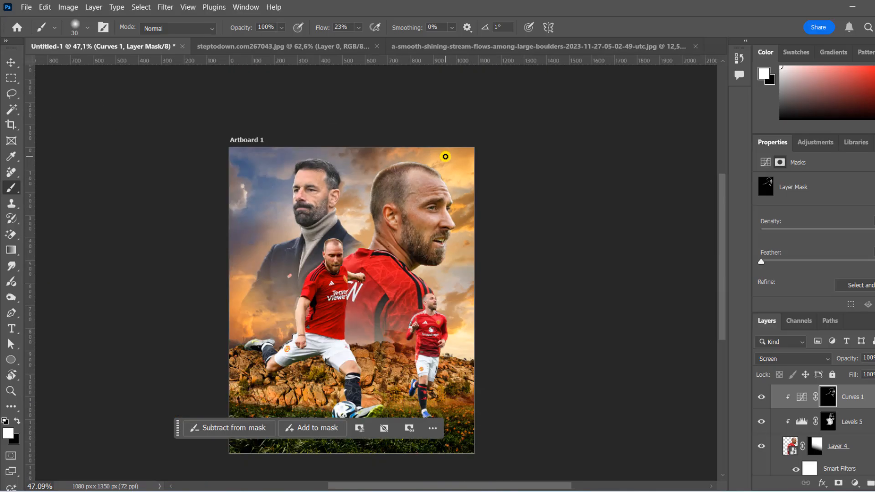
Add a Color Balance adjustment clipped to Layer 4 and warm the large player's shadows with Preserve Luminosity off.
key(v)
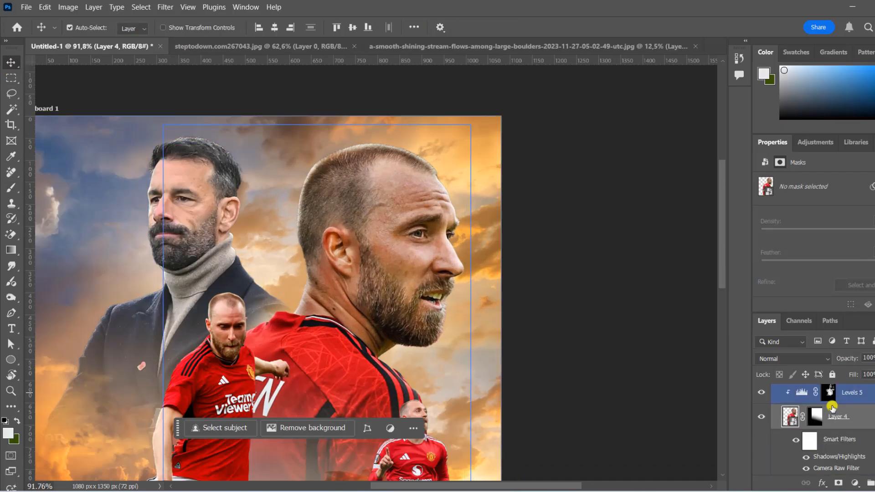
click(855, 483)
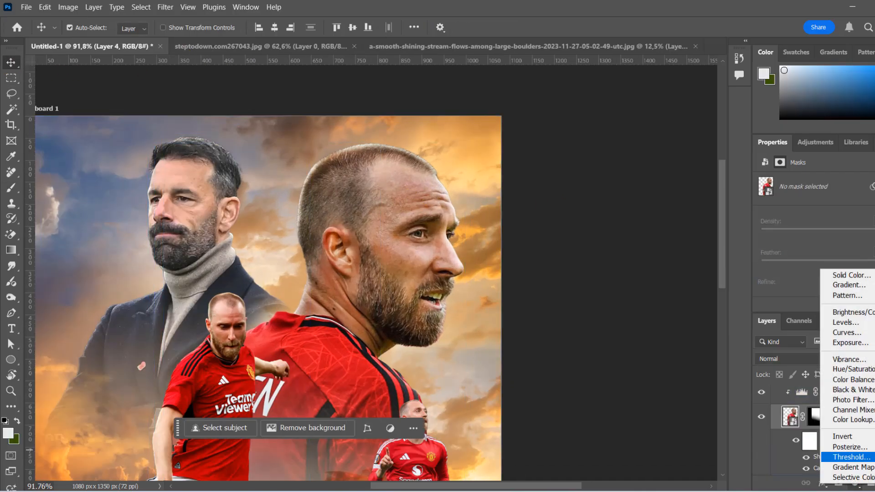
click(797, 371)
key(ctrl+z)
click(860, 438)
click(855, 483)
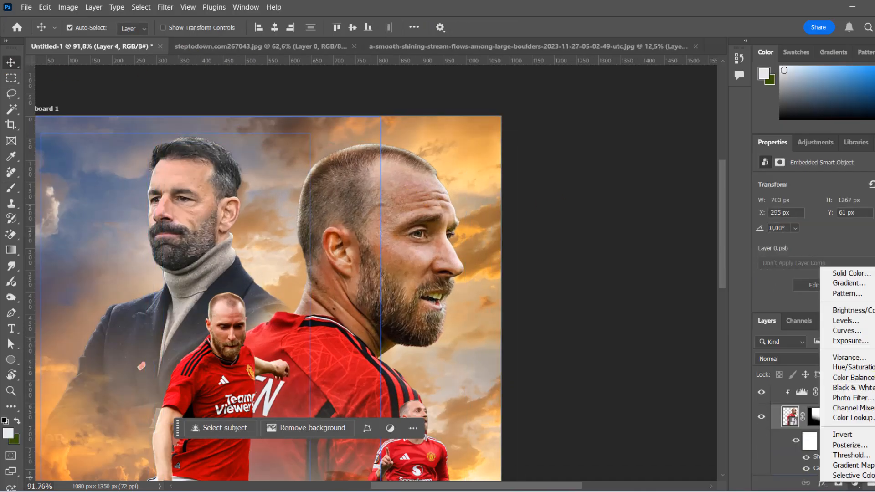
click(843, 378)
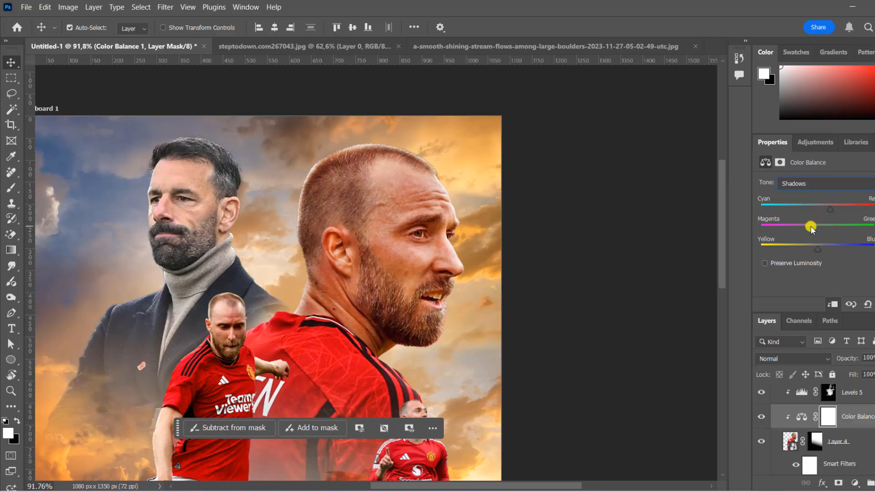
click(803, 194)
click(816, 212)
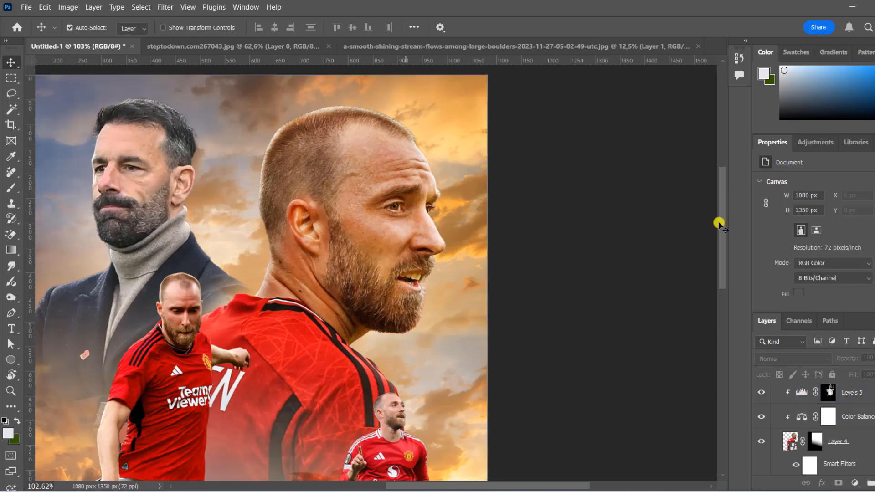
Add an Exposure adjustment clipped above Curves 1, lower its exposure and invert its mask.
click(838, 419)
scroll(838, 419, up, 1)
click(762, 417)
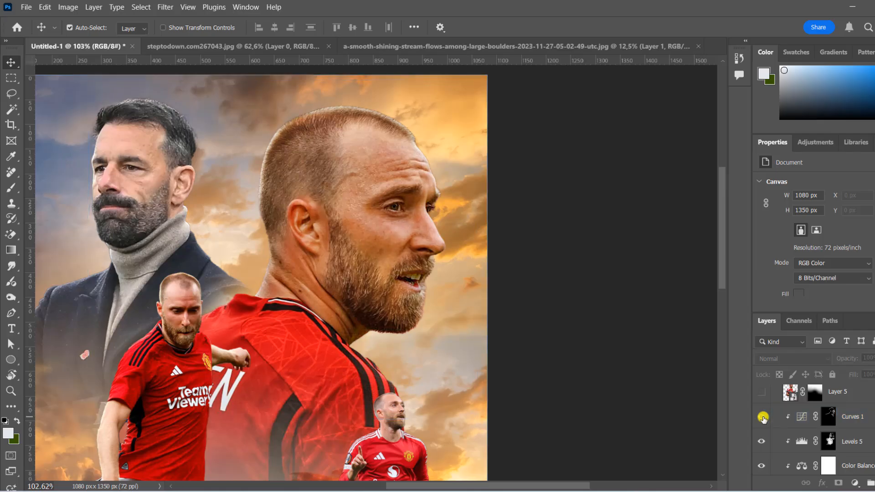
click(762, 417)
click(828, 417)
click(857, 483)
click(853, 342)
mouse_move(833, 208)
mouse_down()
mouse_move(840, 211)
mouse_move(819, 214)
mouse_up()
click(828, 416)
key(ctrl+i)
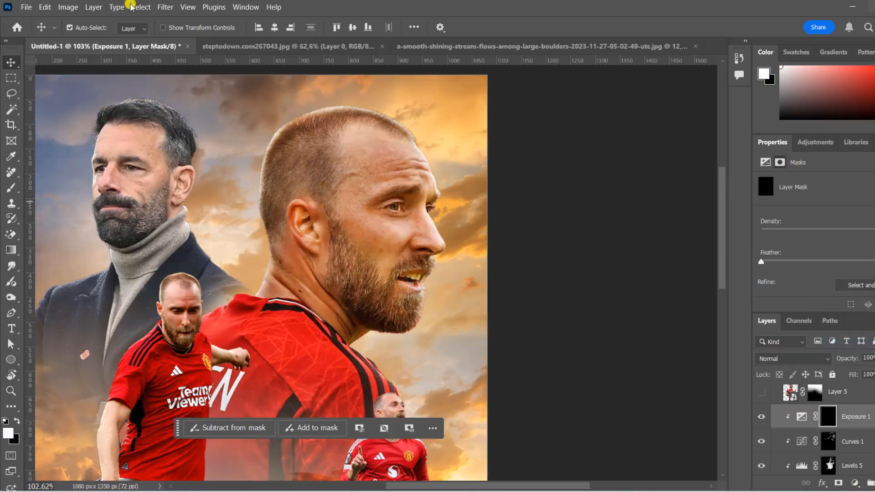
Paint shadows on the large player's head, ear and neck on the Exposure 1 mask with a size 70 brush, with layer opacity at 64%.
key(b)
drag(303, 255, 326, 328)
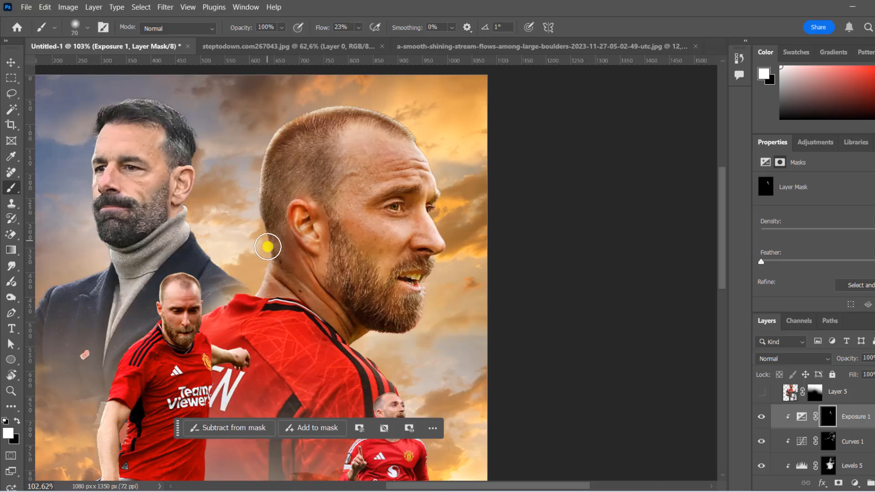
mouse_move(268, 246)
mouse_down()
mouse_move(265, 298)
mouse_move(280, 362)
mouse_move(238, 394)
mouse_move(292, 415)
mouse_move(364, 374)
mouse_up()
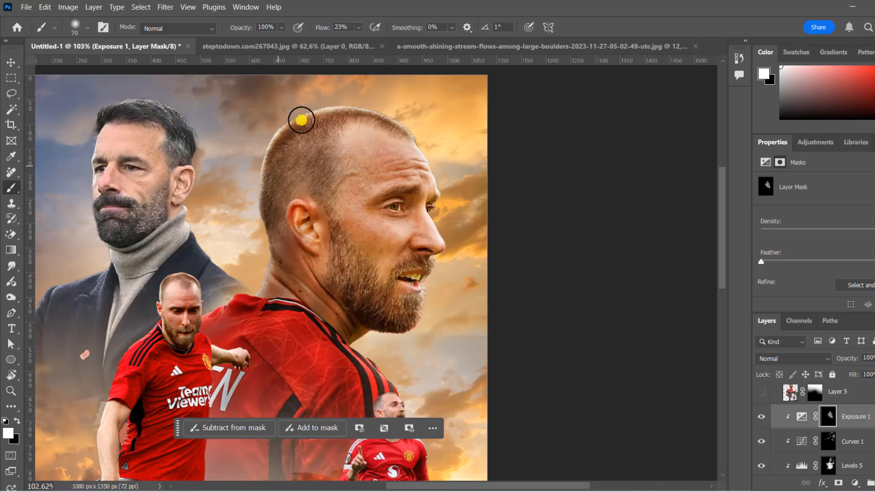
mouse_move(301, 119)
mouse_down()
mouse_move(299, 216)
mouse_move(422, 265)
mouse_up()
click(321, 267)
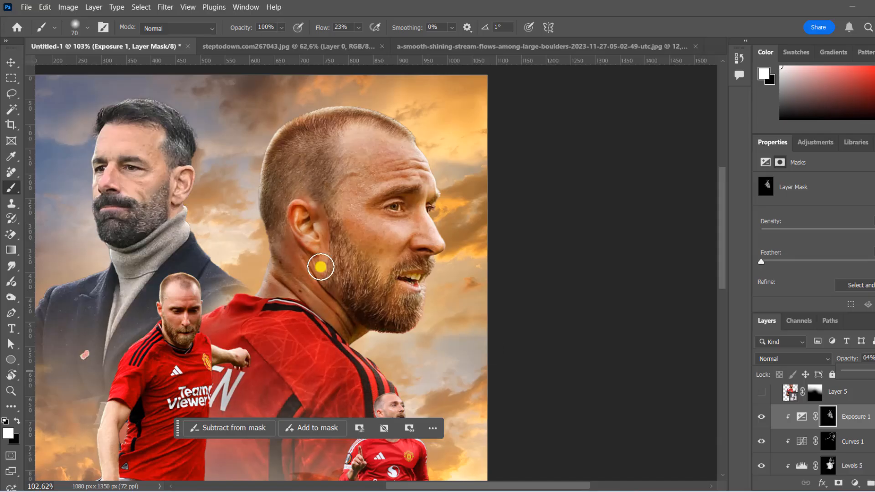
drag(327, 127, 330, 207)
scroll(229, 286, down, 4)
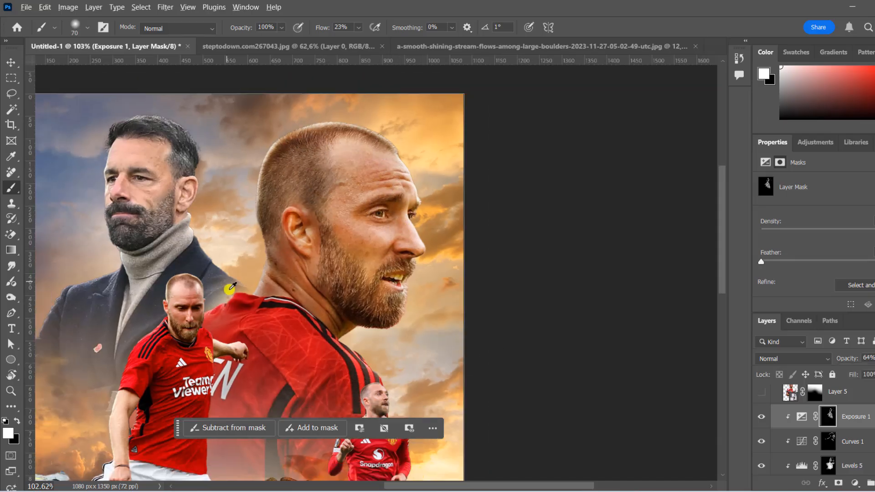
Set the Exposure 1 layer's blend mode to Soft Light and compare the poster with the layer hidden.
click(764, 416)
click(764, 416)
click(781, 359)
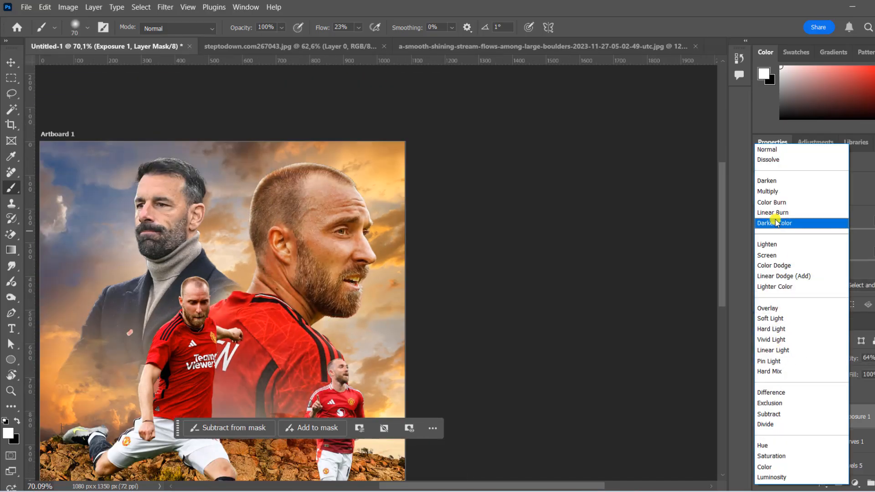
click(777, 318)
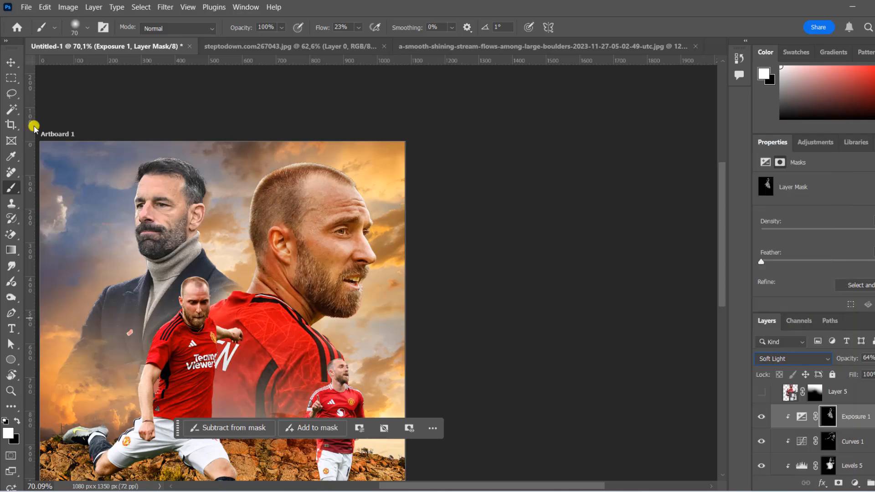
key(v)
scroll(348, 221, up, 3)
click(764, 416)
click(763, 417)
Add a second clipped Exposure adjustment above Exposure 1, raise its exposure and invert its mask.
click(801, 416)
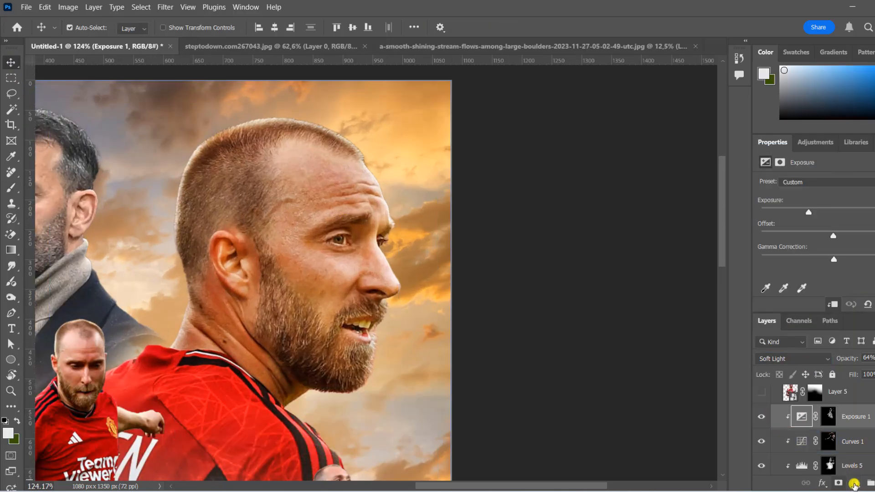
click(854, 483)
click(846, 339)
click(833, 304)
drag(833, 212, 842, 212)
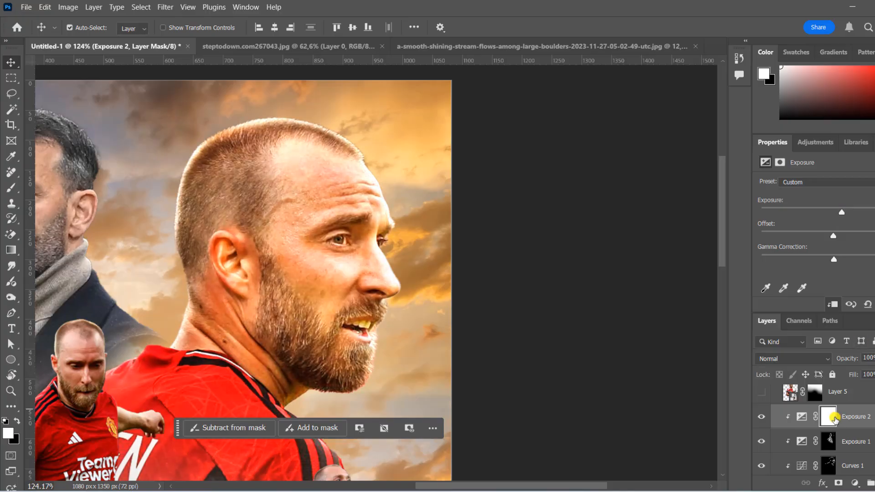
click(828, 416)
key(ctrl+i)
Paint bright rim light along the large player's face and shoulder edges on the Exposure 2 mask with a size 70 brush at 60% flow.
click(15, 195)
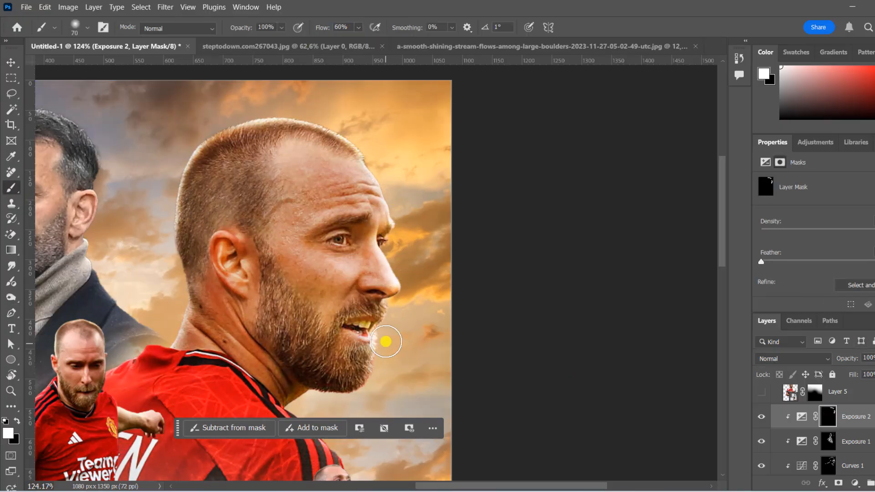
alt+scroll(303, 401, down, 3)
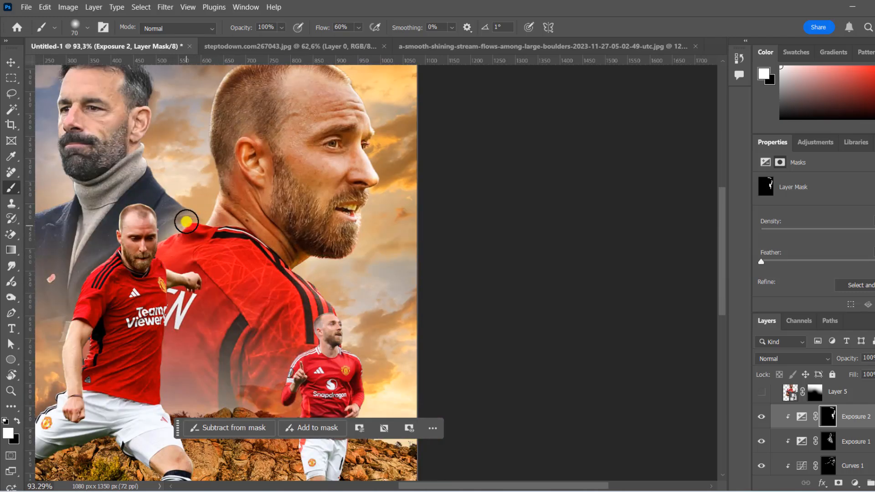
alt+scroll(215, 158, down, 1)
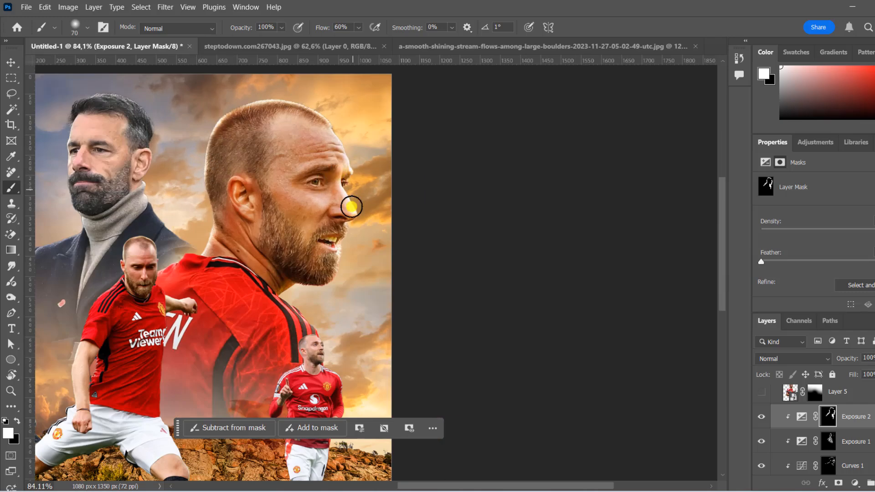
key(v)
alt+scroll(338, 143, down, 1)
alt+scroll(359, 143, up, 1)
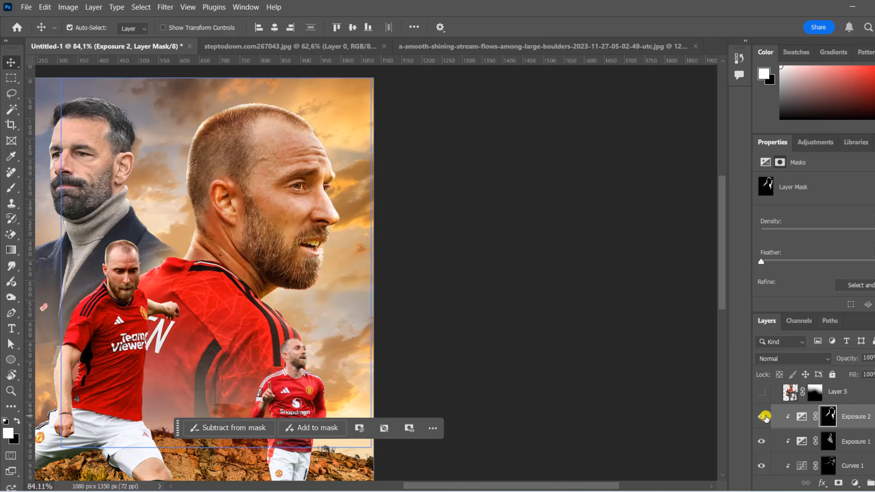
Add a clipped Hue/Saturation adjustment above Exposure 2 and colorize the large player with a saturated orange hue.
click(855, 483)
click(846, 369)
click(821, 291)
click(778, 223)
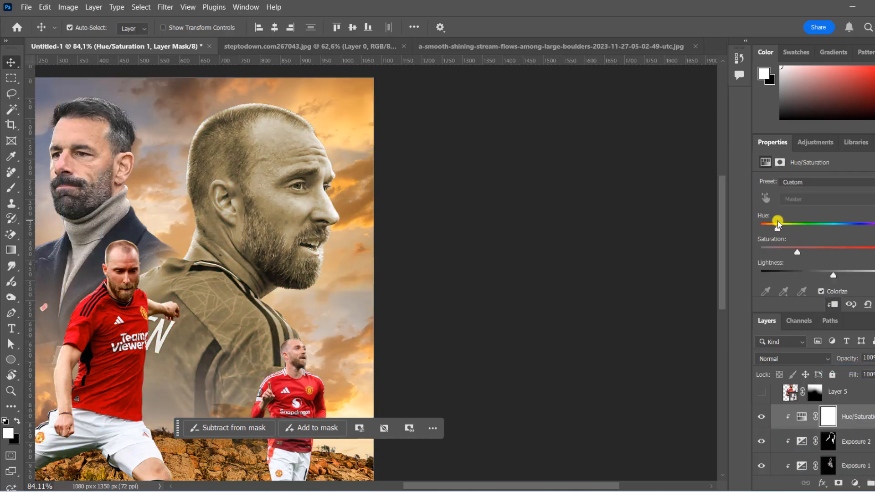
drag(797, 250, 855, 250)
drag(833, 274, 847, 273)
drag(770, 227, 776, 228)
drag(855, 251, 831, 279)
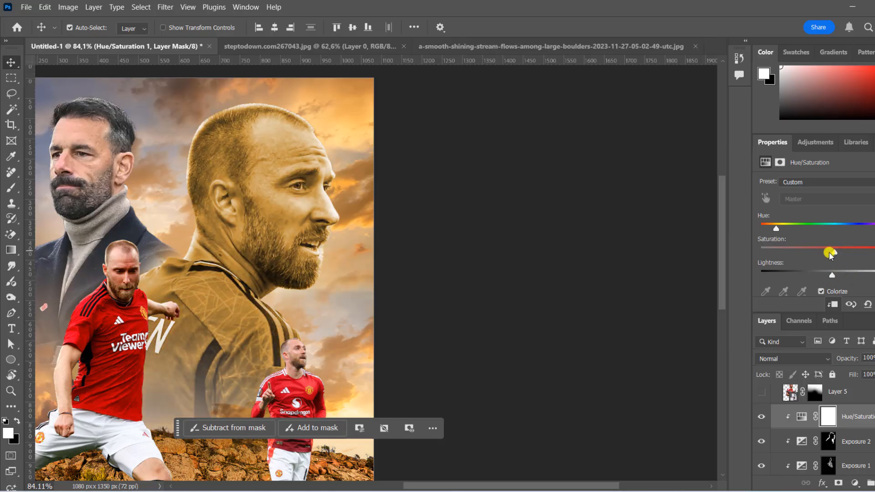
drag(776, 228, 773, 226)
Split the Hue/Saturation layer's underlying Blend If black slider to 38/236 and compare the poster with the layer hidden.
double_click(868, 416)
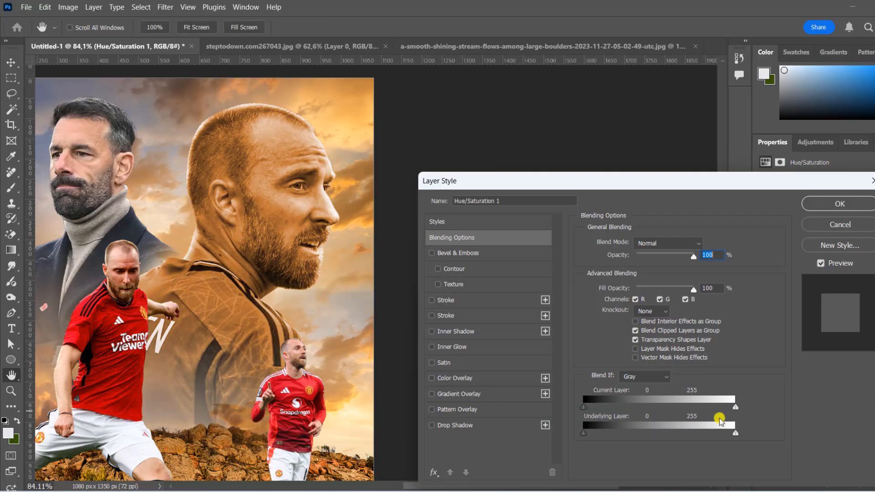
drag(584, 431, 606, 432)
alt+drag(607, 432, 723, 430)
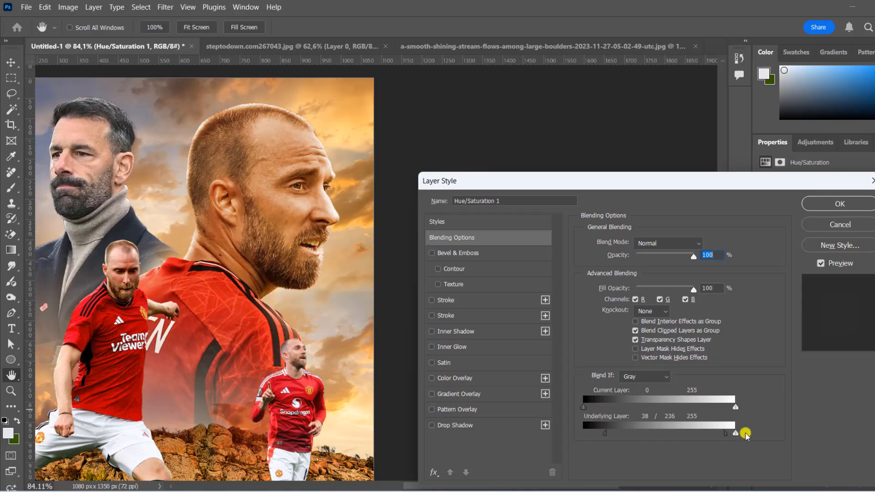
click(823, 203)
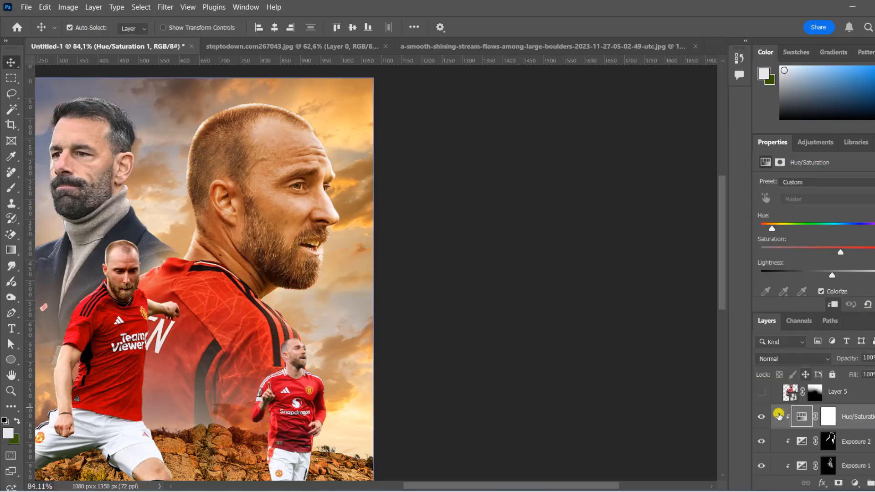
click(760, 416)
click(760, 416)
click(823, 416)
Apply a Camera Raw filter to the kicking player on Layer 2 with Blacks at +68, lowered Whites and adjusted Clarity.
scroll(539, 238, down, 4)
drag(536, 200, 542, 195)
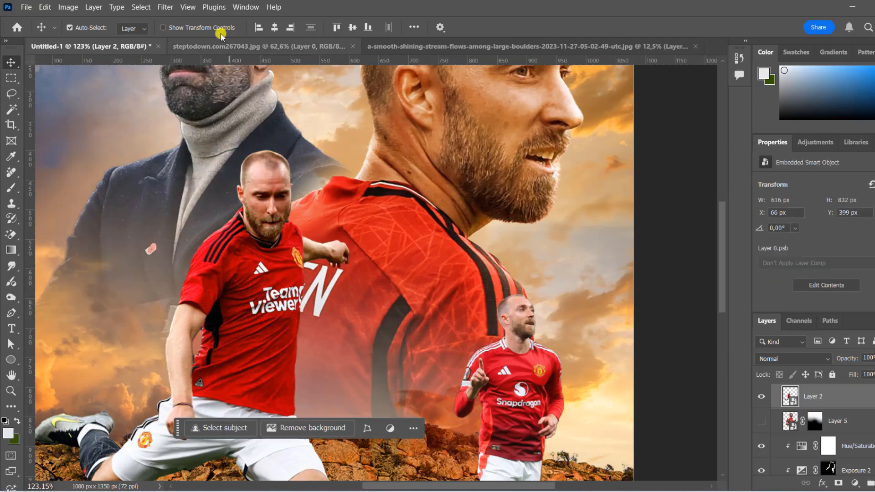
click(165, 7)
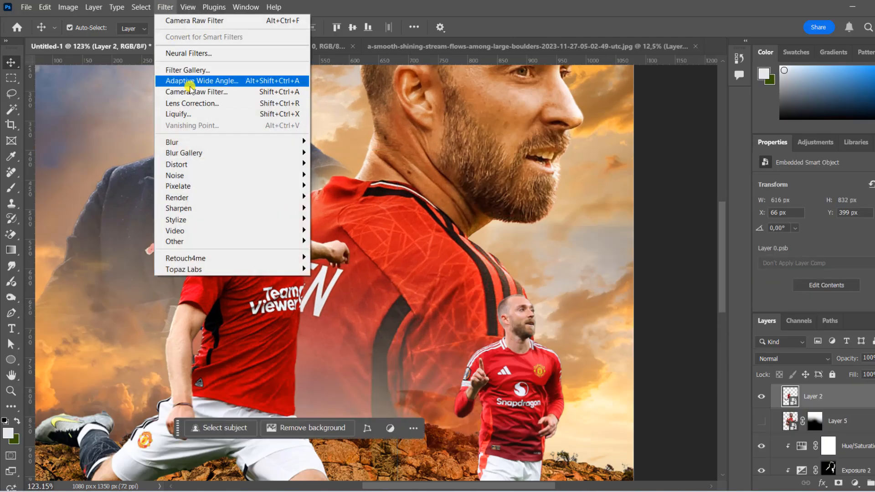
click(205, 88)
drag(773, 296, 785, 299)
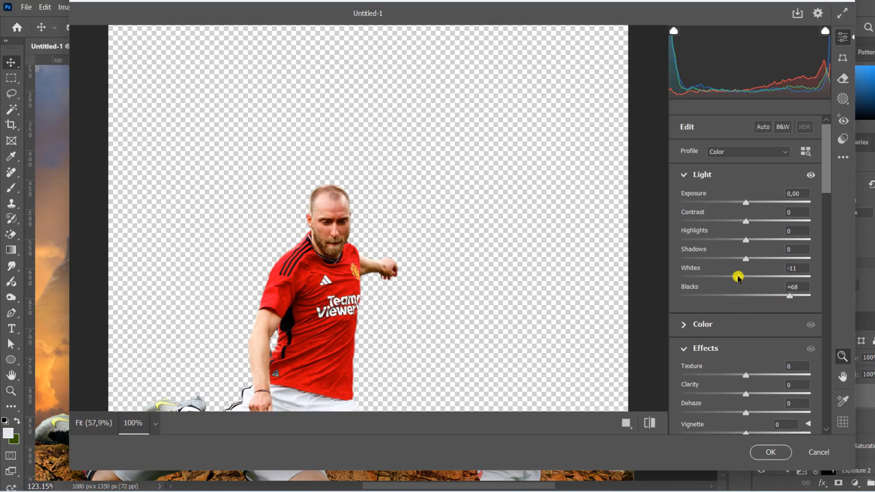
click(772, 393)
click(770, 453)
Add a Levels adjustment clipped to Layer 2, with midtones at 0.75 and the Multiply blend mode.
scroll(478, 135, down, 8)
scroll(465, 247, up, 5)
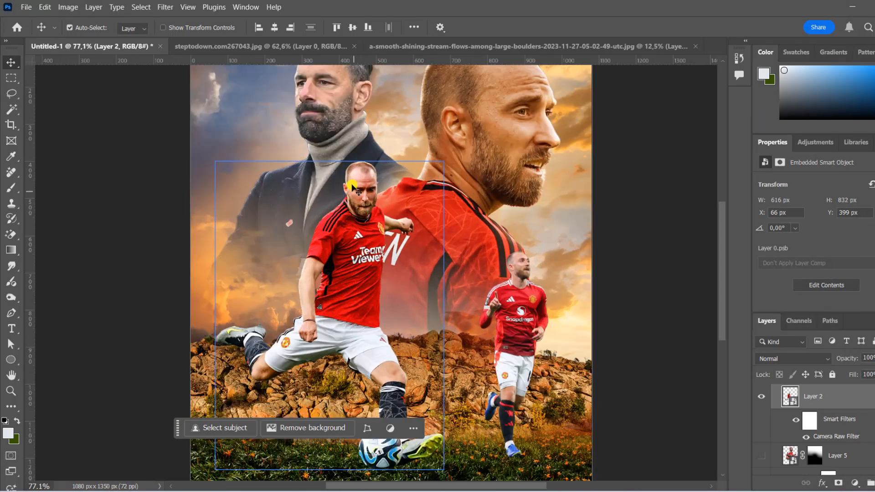
scroll(353, 188, up, 3)
click(854, 483)
click(846, 335)
key(ctrl+alt+g)
drag(848, 272, 856, 272)
click(783, 358)
click(771, 192)
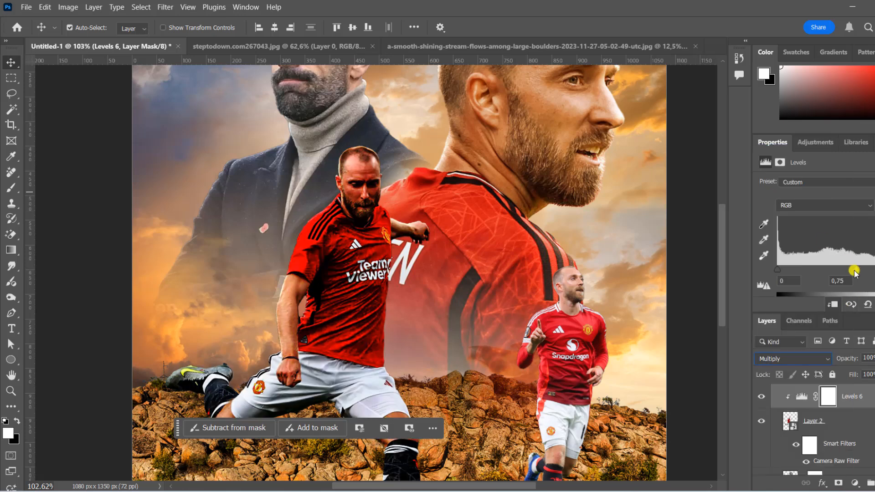
Invert the Levels 6 mask and paint shading on the kicking player's arm and shorts' waist with a white 70 px brush at 26% flow.
click(828, 396)
key(ctrl+i)
key(b)
click(359, 27)
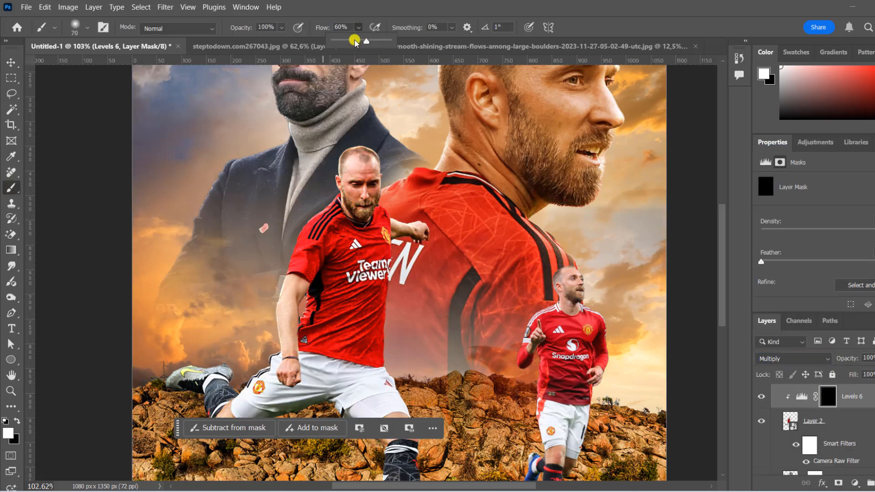
drag(356, 41, 347, 41)
click(296, 297)
mouse_move(306, 379)
mouse_down()
mouse_move(371, 357)
mouse_move(378, 373)
mouse_up()
scroll(364, 290, down, 3)
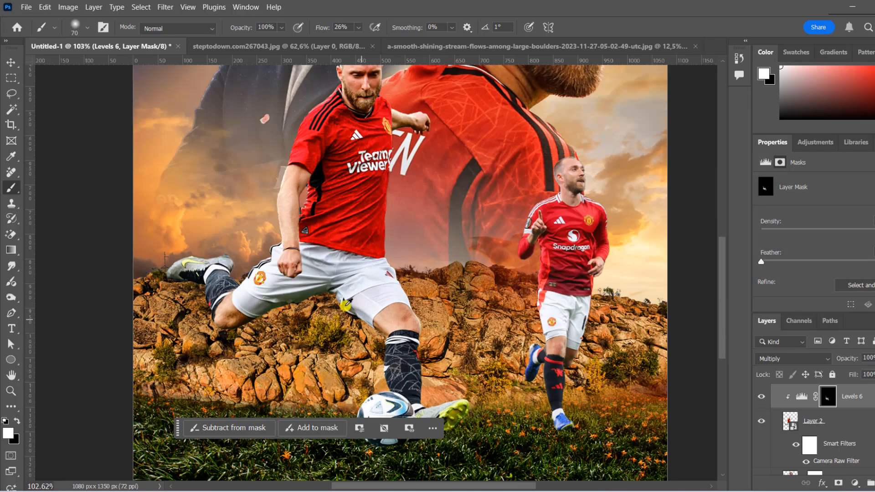
Paint more Levels 6 shading over the kicking player's shorts, legs and shirt.
mouse_move(347, 305)
mouse_down()
mouse_move(374, 321)
mouse_move(404, 375)
mouse_move(382, 360)
mouse_up()
mouse_move(332, 285)
mouse_down()
mouse_move(291, 298)
mouse_move(197, 269)
mouse_up()
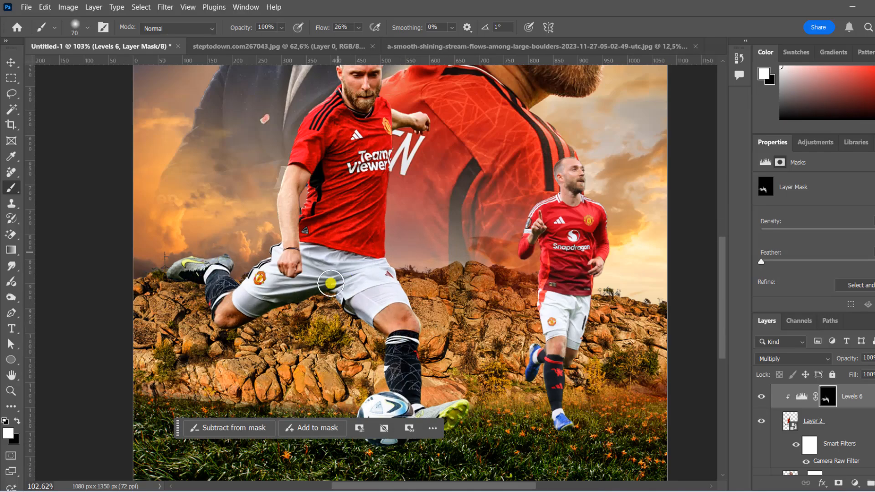
mouse_move(296, 219)
mouse_down()
mouse_move(343, 156)
mouse_move(353, 249)
mouse_up()
scroll(411, 377, down, 3)
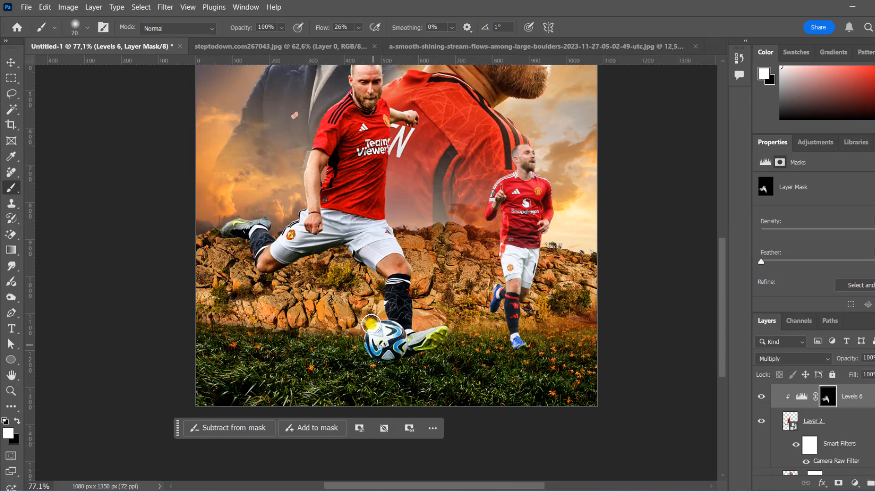
scroll(440, 163, up, 2)
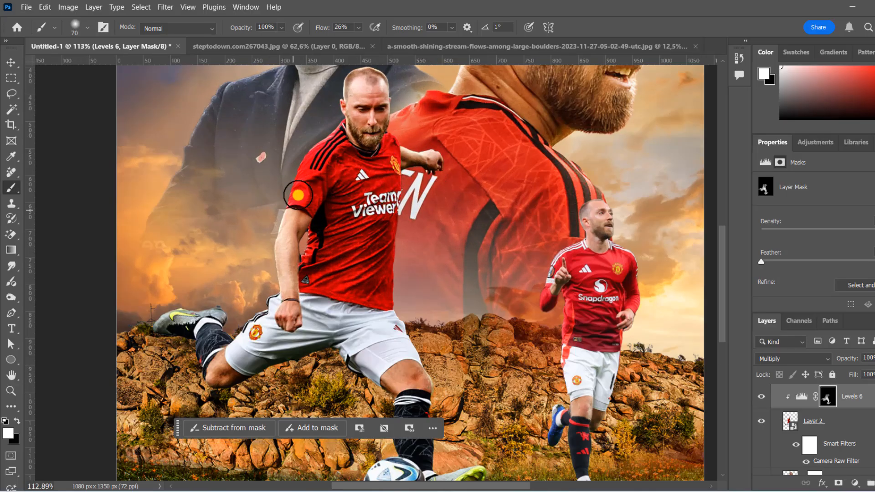
scroll(383, 228, down, 3)
scroll(550, 312, down, 3)
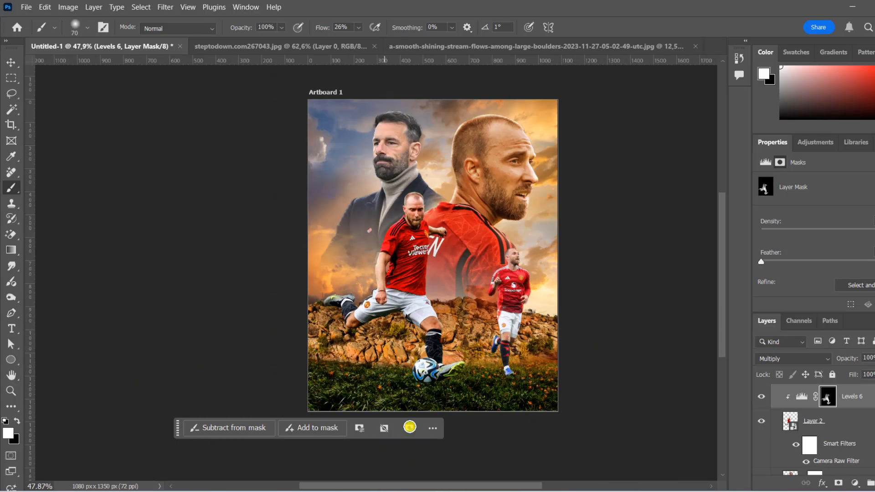
scroll(456, 180, up, 2)
Add an orange Solid Color fill layer above the large player's Hue/Saturation adjustment.
click(11, 62)
click(484, 290)
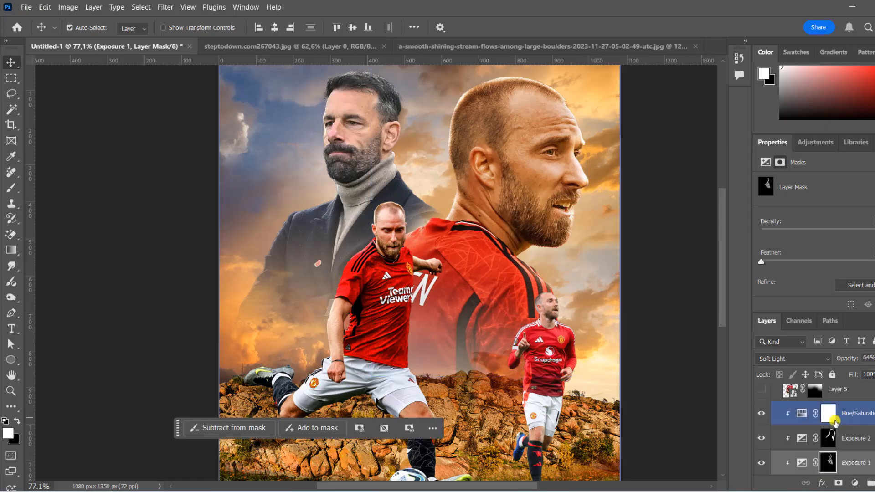
scroll(835, 417, up, 1)
click(798, 427)
click(855, 482)
click(849, 274)
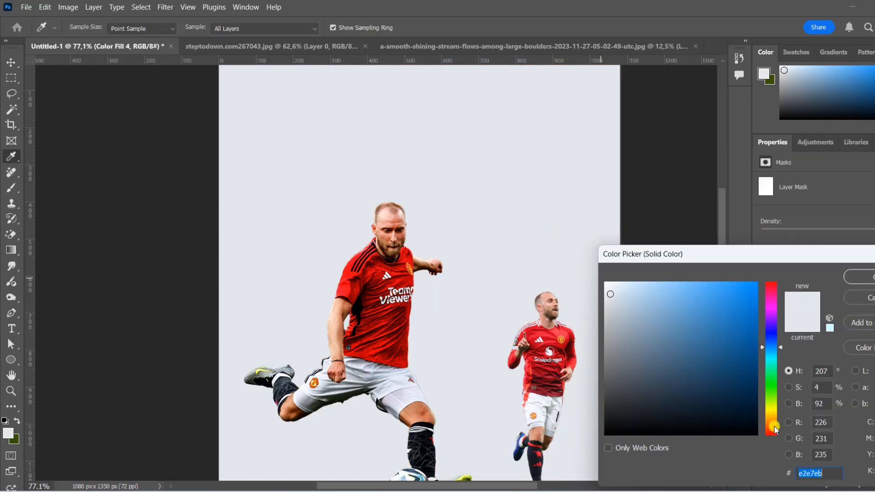
click(729, 314)
click(860, 275)
Set the orange fill layer to Overlay, compare the poster with it hidden, and invert its mask.
click(793, 359)
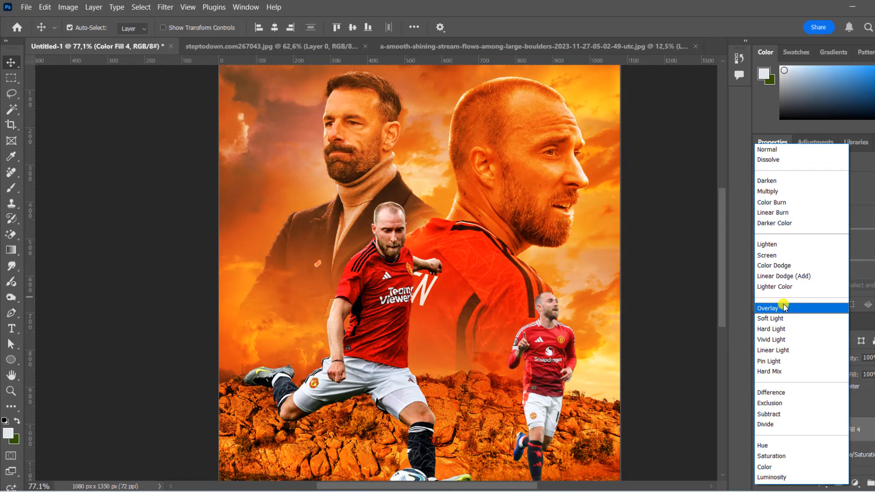
click(784, 307)
click(762, 429)
click(761, 429)
click(818, 429)
key(ctrl+i)
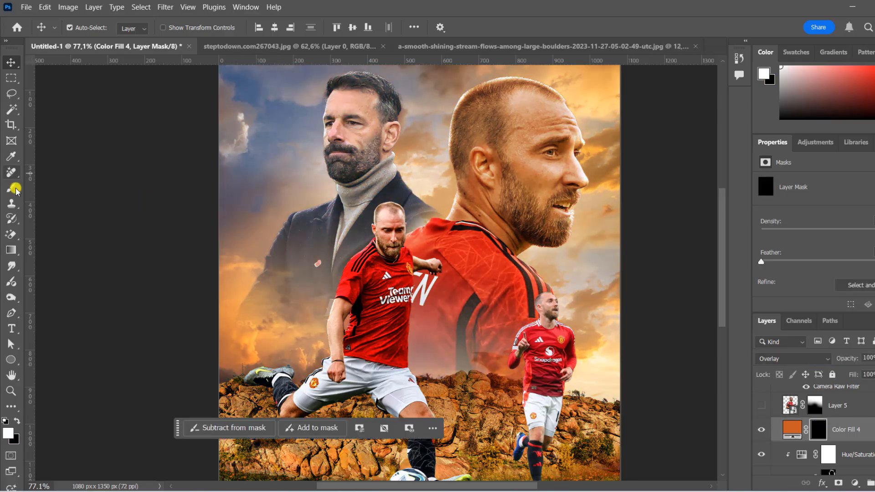
Paint the orange glow over the sky, background figures and hillside on the Color Fill 4 mask with a white 600 px brush.
click(12, 187)
scroll(464, 272, down, 2)
key(bracketright)
key(bracketright)
mouse_move(443, 231)
mouse_down()
mouse_move(475, 194)
mouse_move(568, 232)
mouse_move(309, 269)
mouse_move(414, 161)
mouse_move(443, 149)
mouse_move(290, 205)
mouse_move(477, 207)
mouse_move(620, 288)
mouse_up()
scroll(427, 159, up, 1)
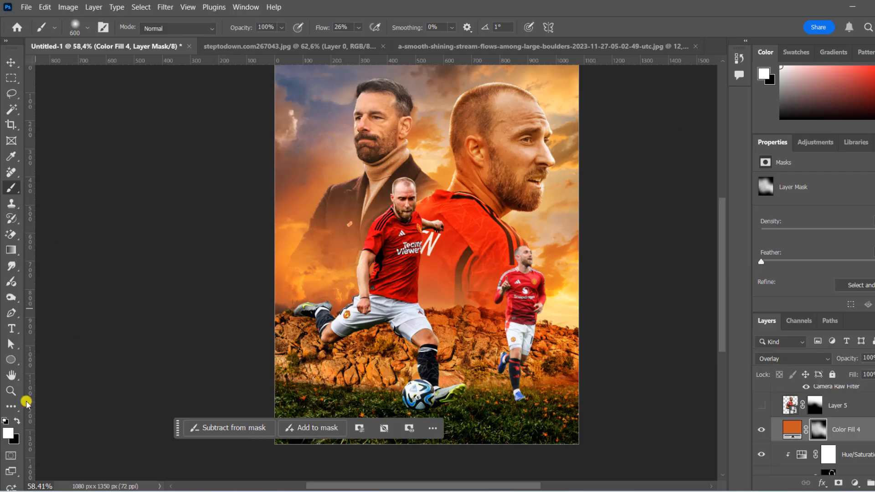
click(17, 421)
click(11, 63)
scroll(343, 154, down, 4)
scroll(405, 214, up, 11)
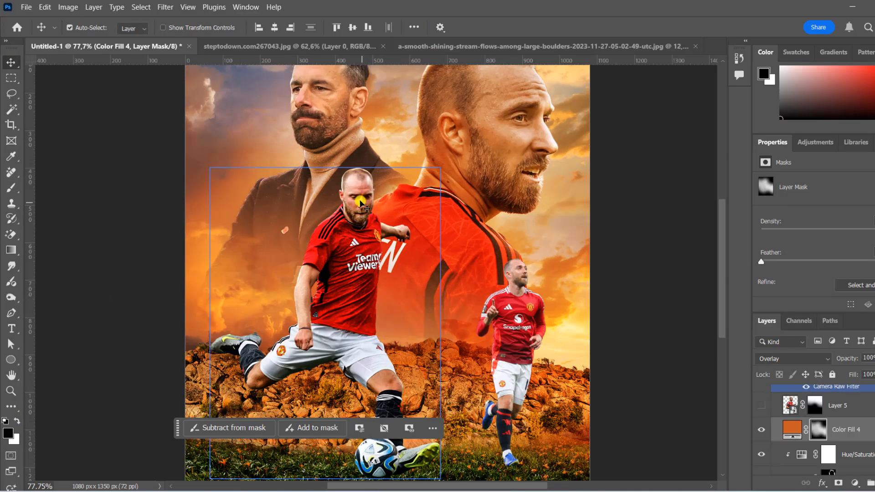
Add a Color Balance adjustment clipped above Levels 6 and shift its midtones toward magenta and yellow.
click(359, 201)
scroll(820, 400, up, 1)
click(766, 405)
click(766, 404)
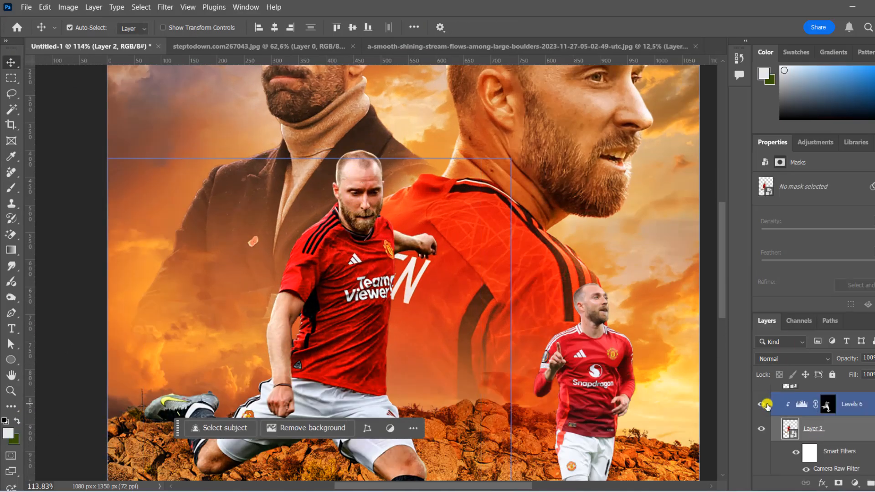
click(823, 399)
click(854, 483)
click(850, 376)
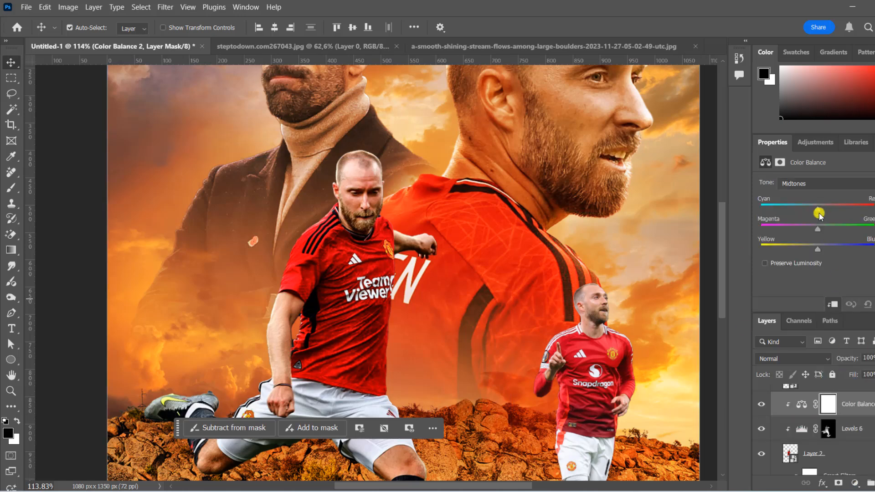
Shift the Color Balance shadows toward green and yellow, and the highlights toward red and yellow.
click(802, 184)
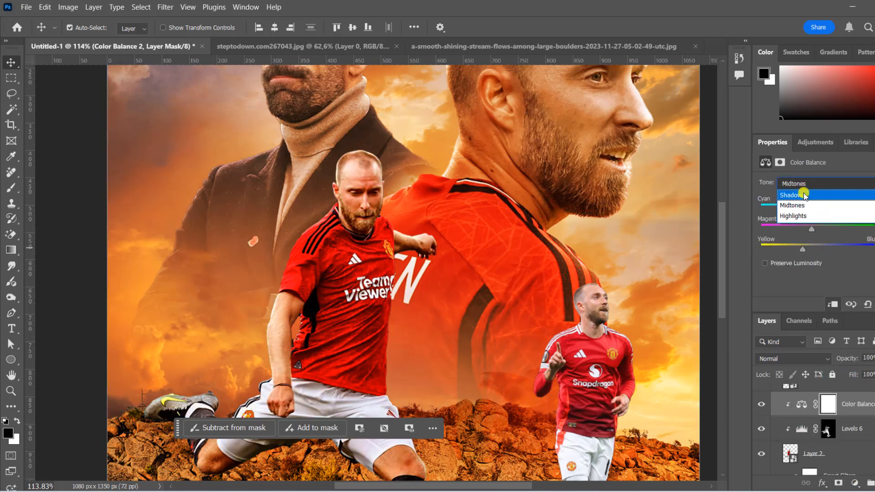
click(802, 193)
click(815, 183)
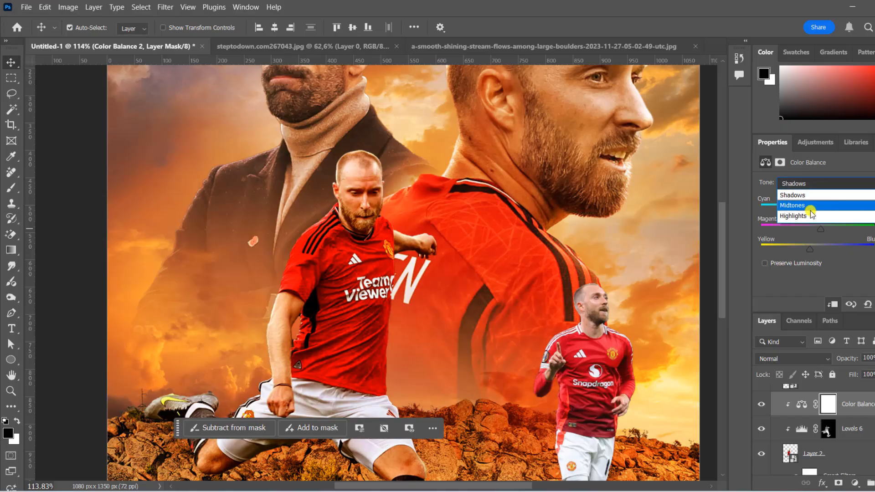
click(811, 212)
Set the midtones of the Levels 6 adjustment to 0.96.
click(367, 229)
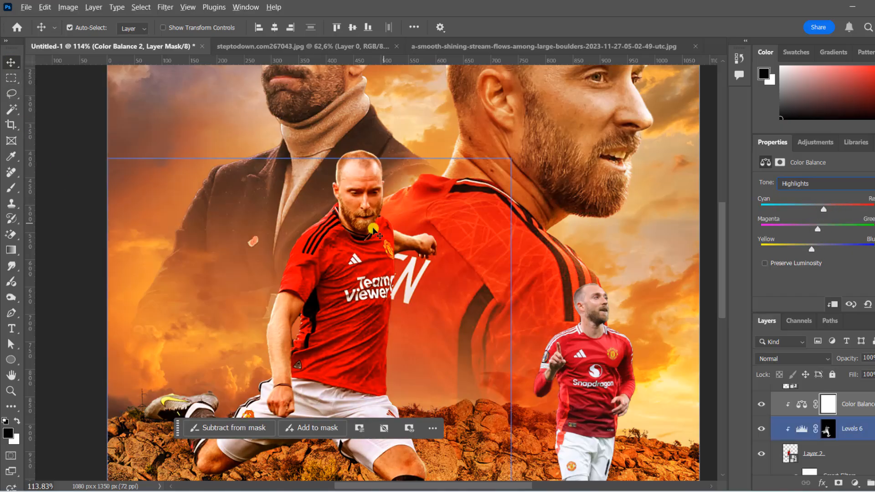
scroll(366, 229, down, 10)
scroll(347, 207, up, 6)
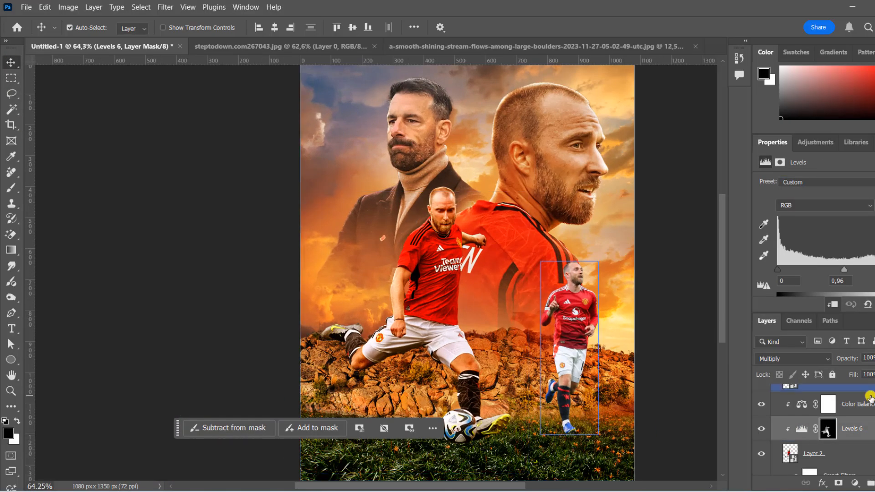
Add an Exposure adjustment clipped directly to Layer 2, raise its exposure slightly, and invert its mask.
click(760, 453)
click(761, 453)
click(802, 454)
click(855, 483)
click(856, 343)
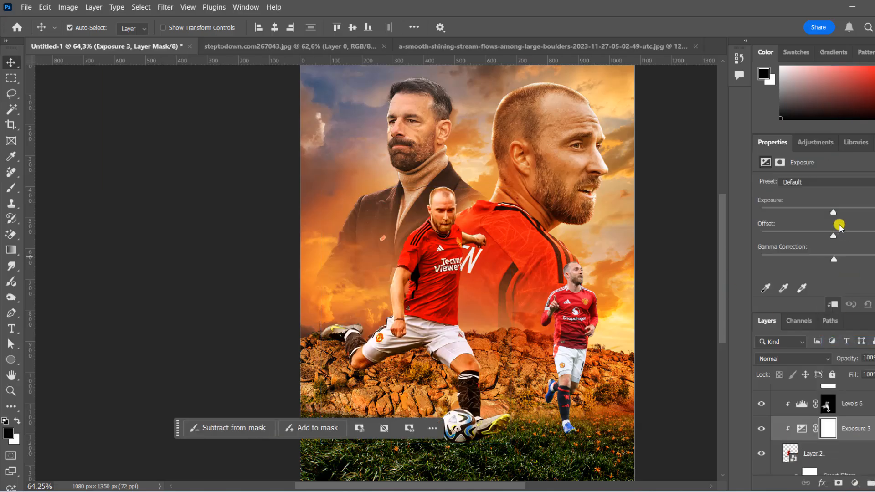
drag(833, 212, 842, 214)
click(827, 428)
key(ctrl+i)
Paint highlights along the kicking player's edges on the Exposure 3 mask with a white 35 px brush at 70% flow.
key(b)
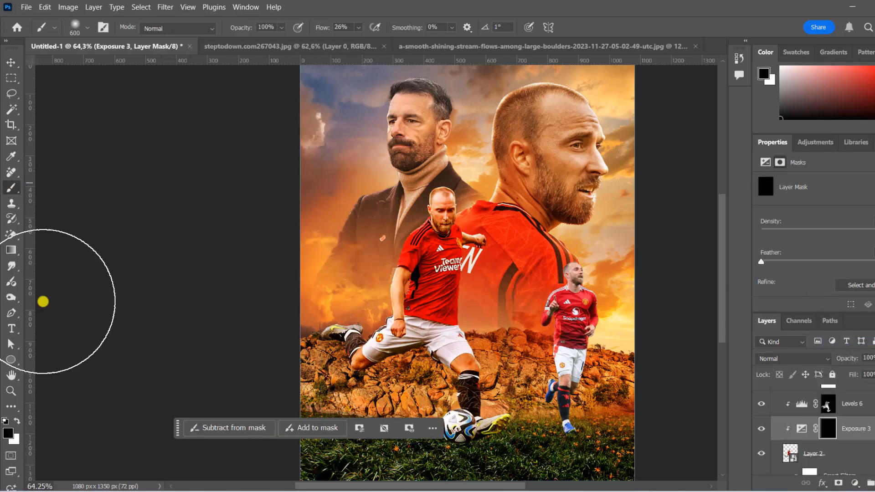
key(x)
scroll(460, 244, up, 3)
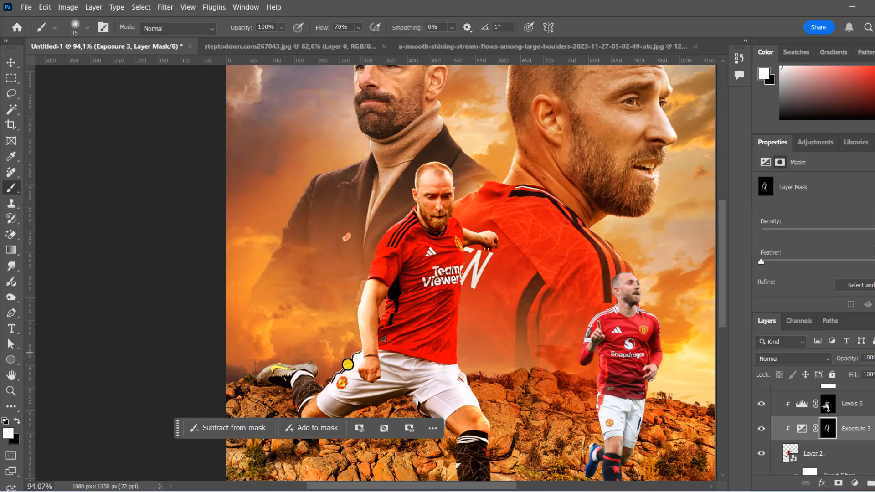
scroll(274, 366, down, 3)
scroll(423, 347, up, 2)
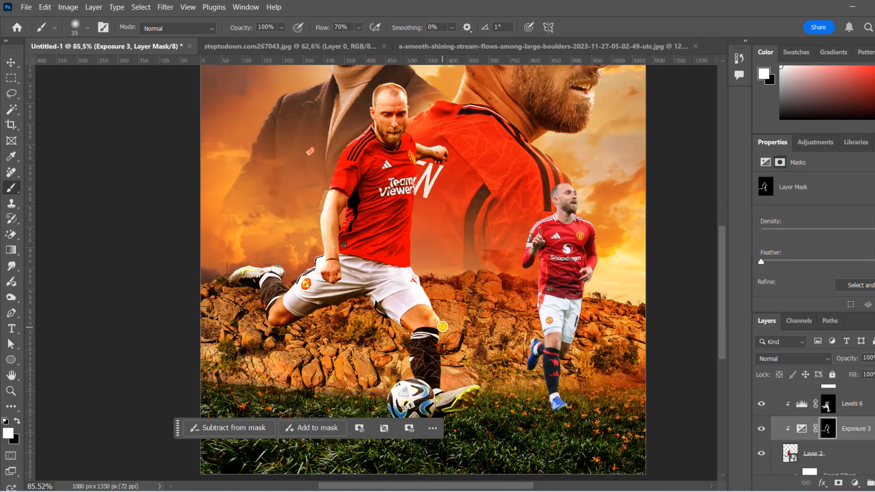
scroll(442, 326, down, 3)
scroll(495, 185, up, 1)
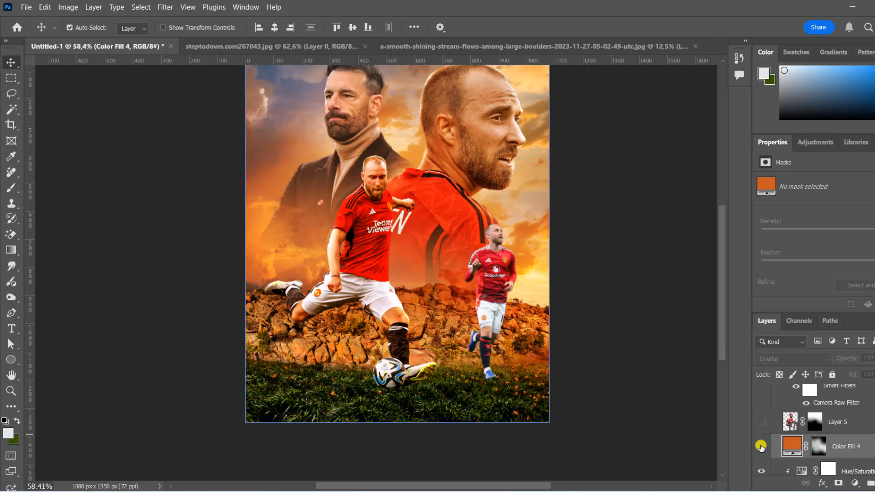
Compare the poster with the orange Color Fill 4 layer hidden and shown.
click(761, 446)
click(760, 446)
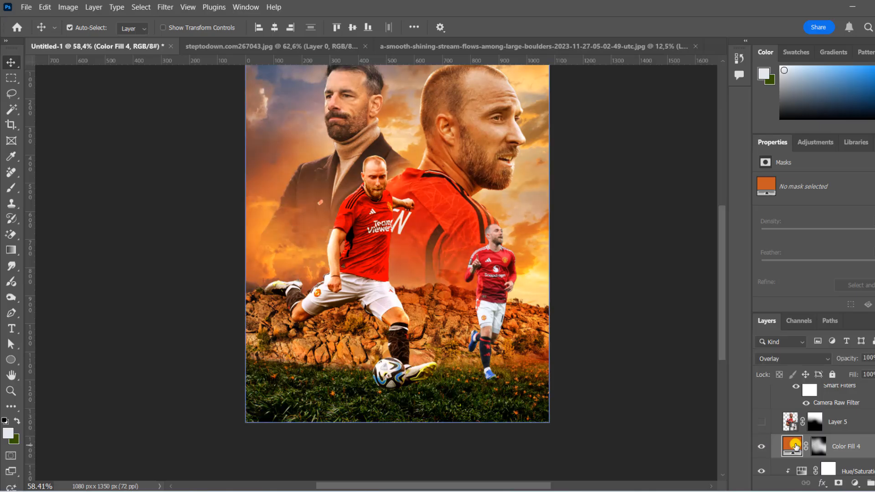
click(818, 445)
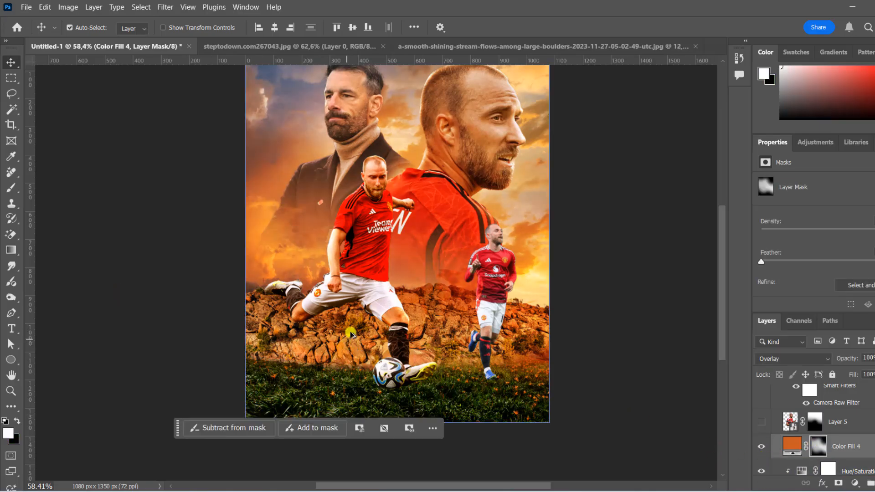
scroll(433, 346, up, 1)
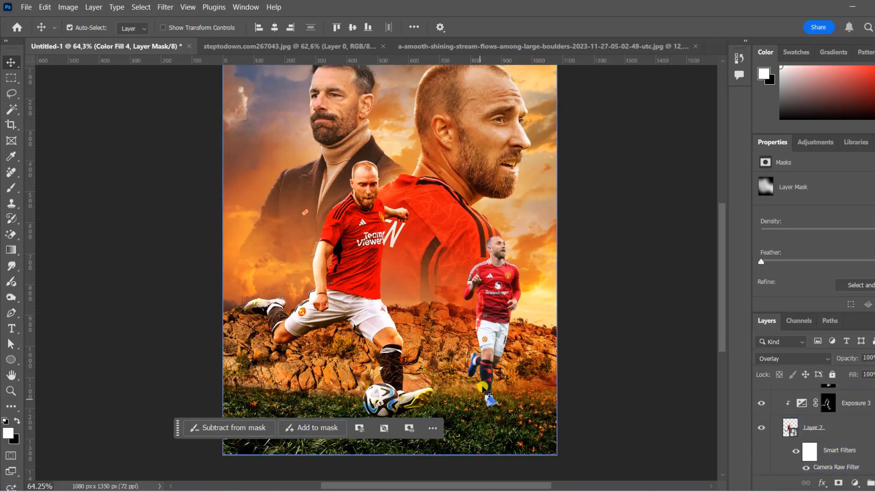
Paint black on the Levels 2 mask to remove its darkening from the grass.
click(828, 438)
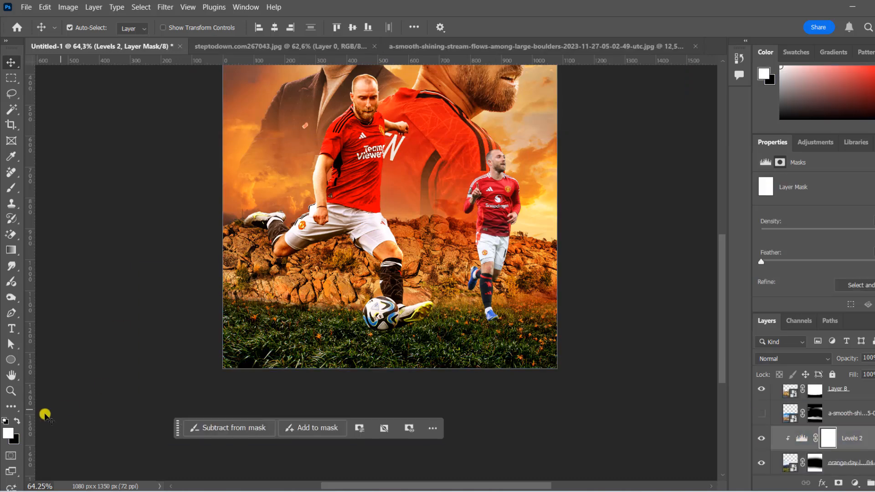
click(13, 188)
mouse_move(565, 264)
mouse_down()
mouse_move(204, 249)
mouse_move(577, 267)
mouse_up()
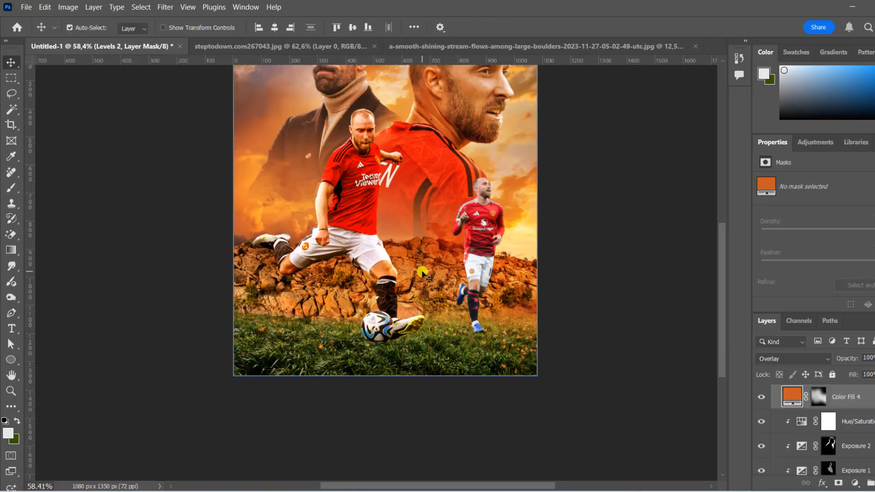
Mask the Color Fill 4 glow off the rocky hillside with a black 600 px brush at 70% flow.
scroll(828, 411, up, 1)
click(818, 396)
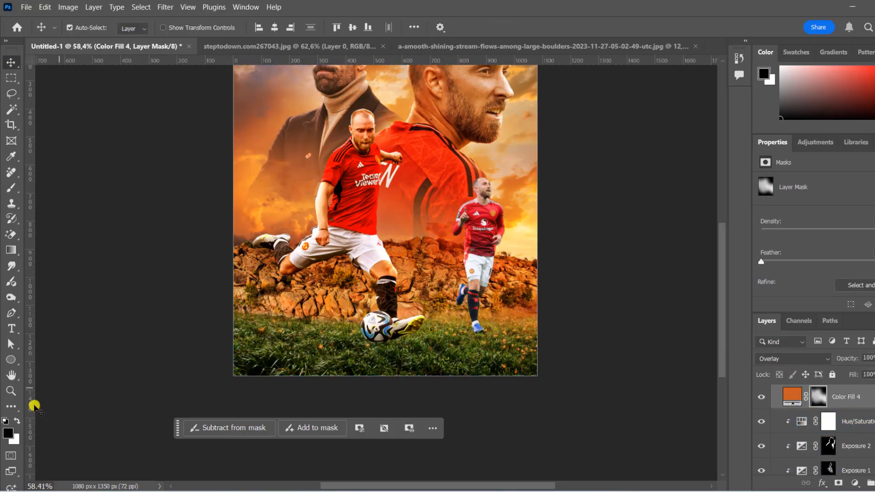
click(10, 188)
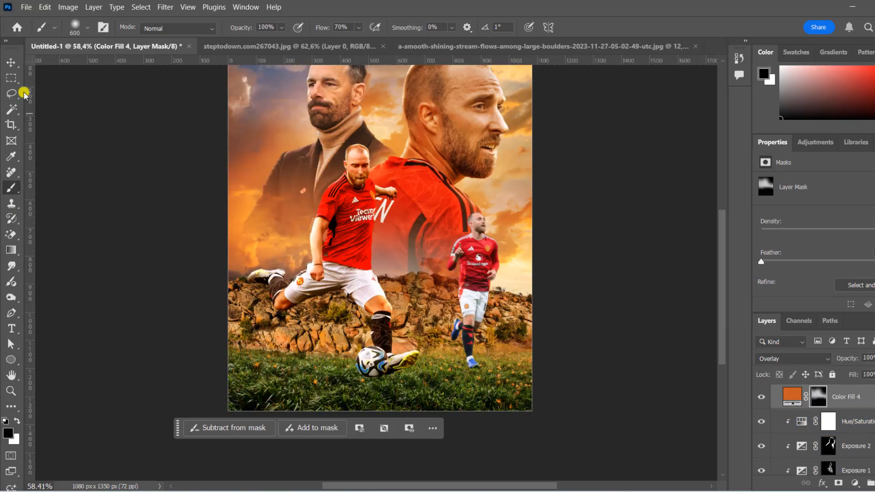
click(11, 62)
Add a layer mask to Levels 1 and paint black across the rocky hillside, comparing the poster with the adjustment hidden.
click(446, 319)
click(777, 438)
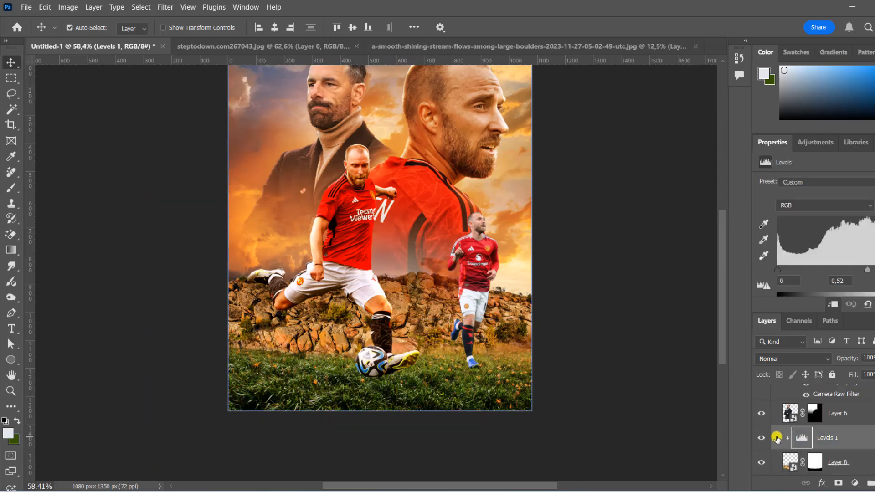
click(762, 438)
click(761, 438)
click(761, 438)
click(761, 438)
click(838, 483)
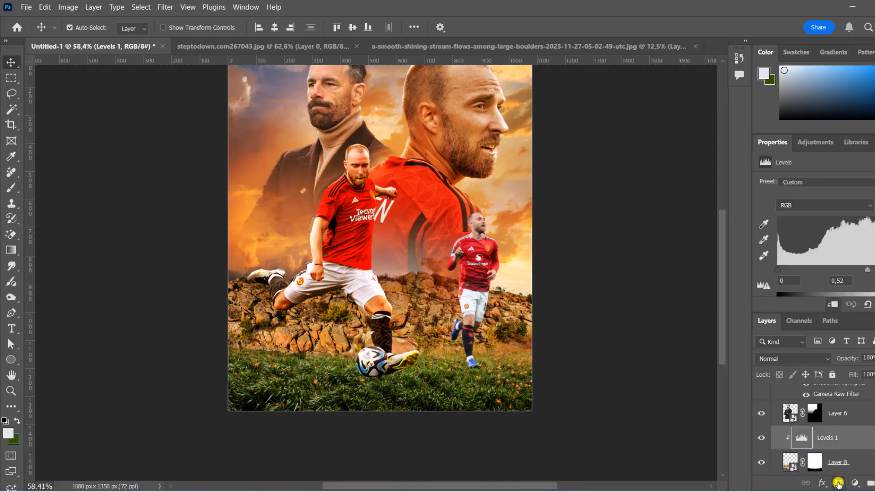
click(11, 188)
mouse_move(465, 304)
mouse_down()
mouse_move(351, 240)
mouse_move(546, 231)
mouse_up()
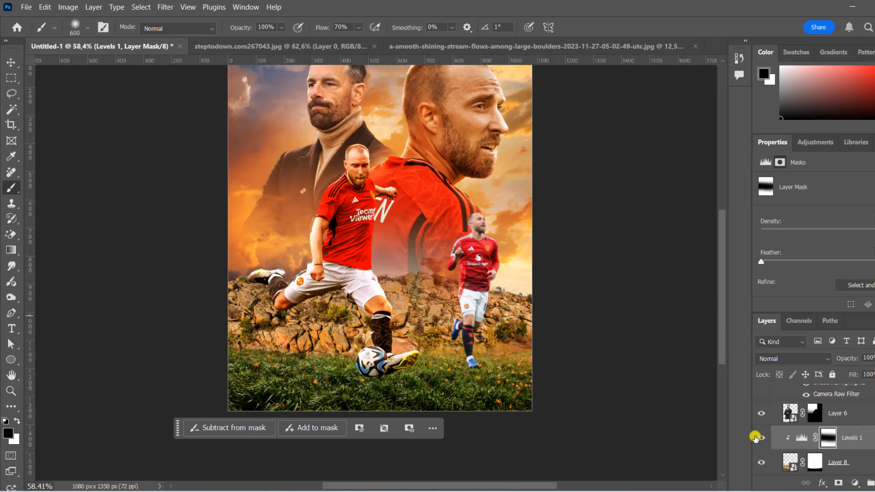
click(761, 437)
click(760, 438)
Add a clipped Exposure adjustment above Levels 1, lower its exposure, and invert its mask.
click(855, 482)
click(857, 343)
drag(833, 208, 811, 211)
click(828, 438)
key(ctrl+i)
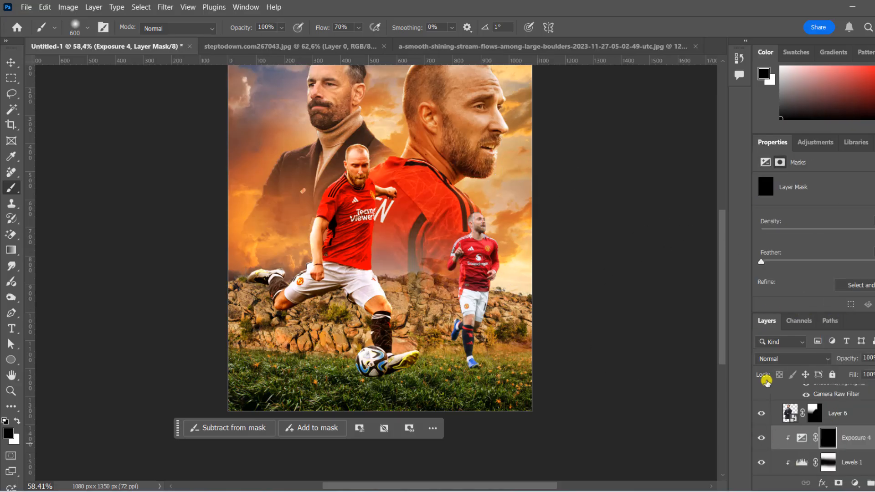
Paint shadow over the lower rocks on the Exposure 4 mask with a white 600 px brush at 24% flow.
click(17, 421)
drag(359, 28, 340, 42)
drag(301, 309, 167, 305)
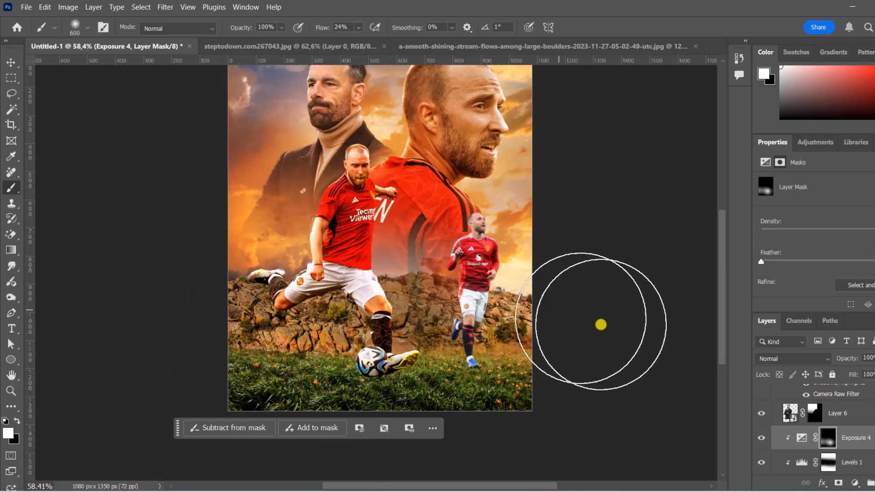
Give Layer 3, the small running player, a violet colour label and hide it.
scroll(571, 258, down, 4)
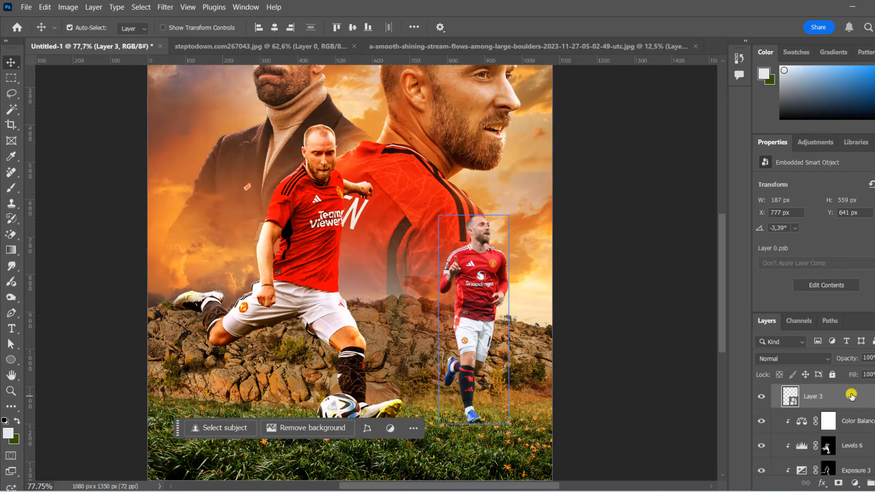
right_click(851, 396)
mouse_move(767, 393)
click(861, 370)
click(762, 396)
Open the Camera Raw Filter on Layer 6, the man in the coat, and set Blacks to +61, Clarity to +51 and Whites to -20.
scroll(642, 253, down, 3)
scroll(361, 142, up, 8)
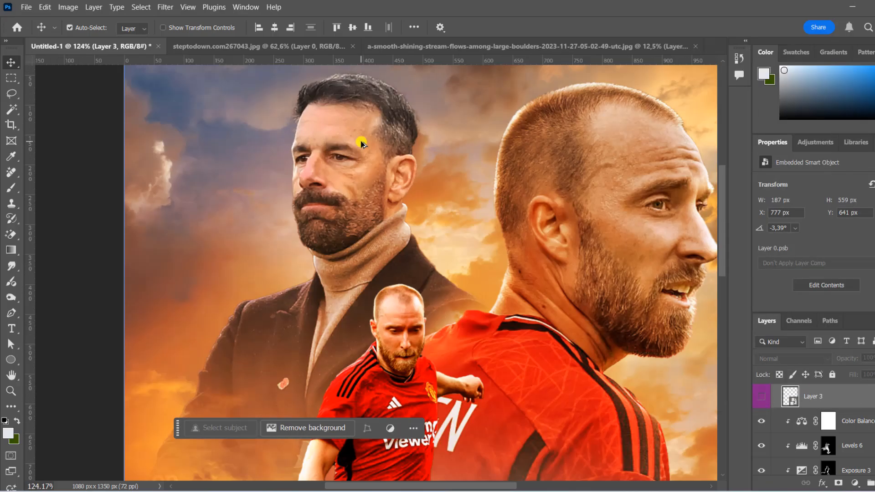
click(656, 313)
scroll(843, 426, down, 6)
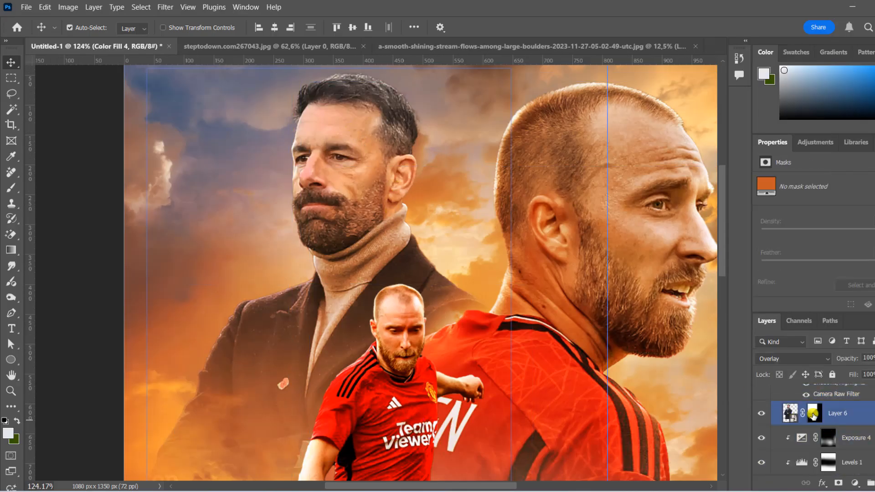
click(813, 414)
click(168, 7)
click(196, 98)
click(383, 89)
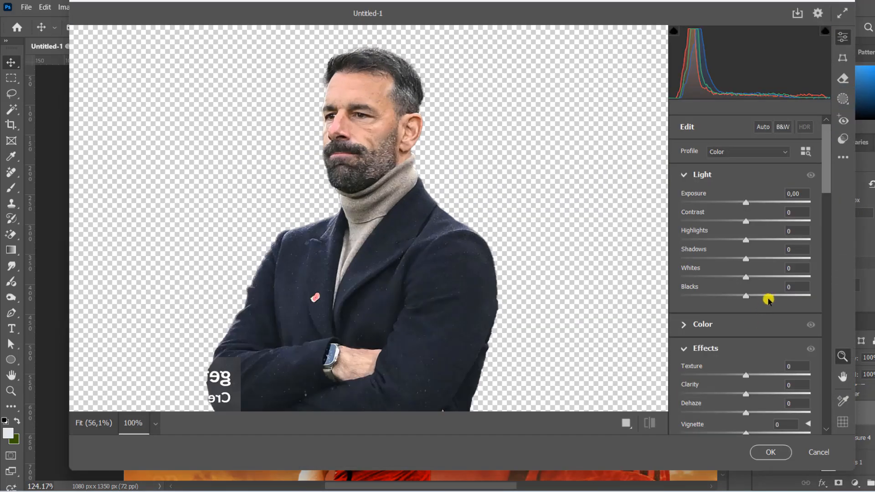
drag(768, 299, 784, 296)
click(778, 393)
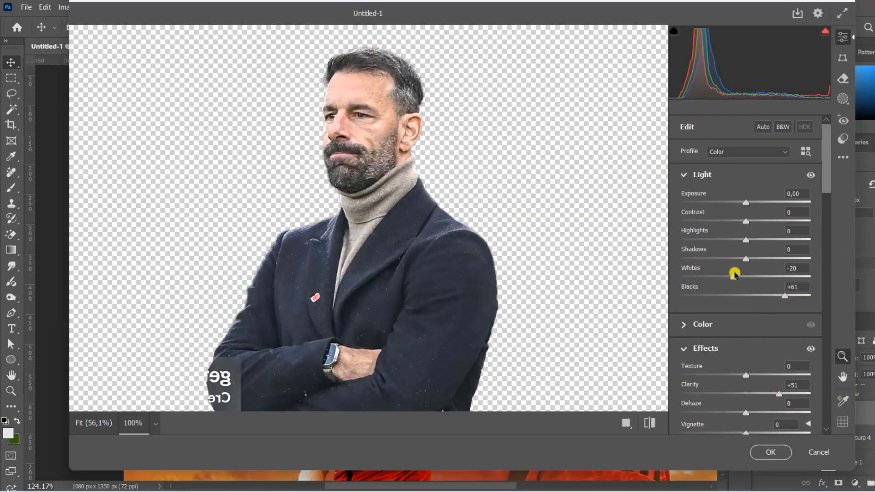
Set Shadows to +36, Highlights to -40, Contrast to +39 and Exposure to -0.35, and apply the Camera Raw Filter.
click(769, 257)
click(721, 239)
click(771, 221)
click(744, 201)
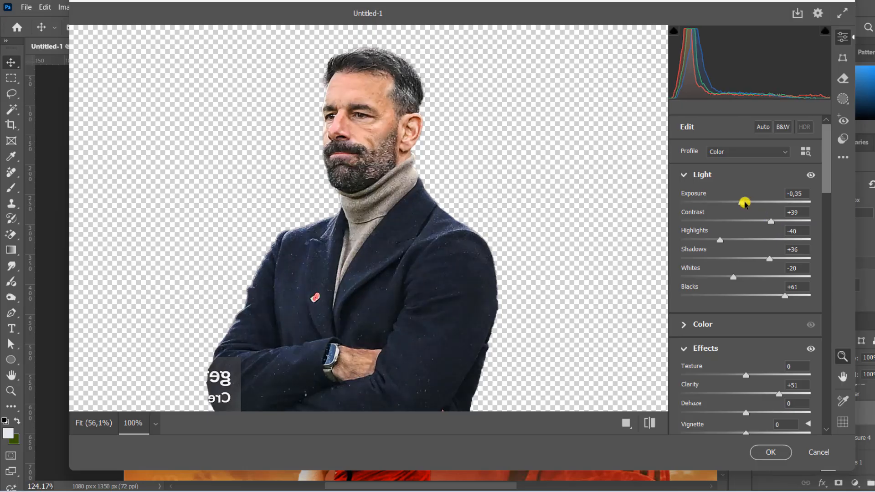
click(770, 452)
Apply Shadows/Highlights to Layer 6 with shadows at 34% and highlights at about 16%.
click(68, 7)
mouse_move(86, 37)
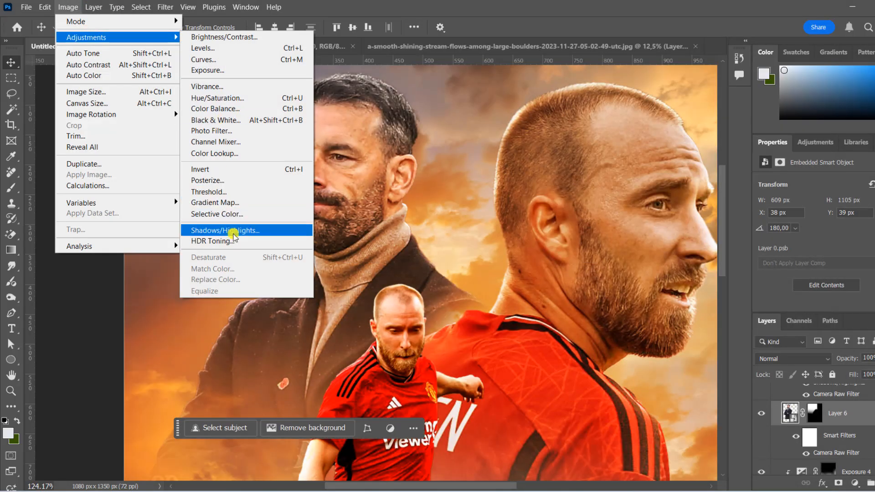
click(233, 230)
click(575, 233)
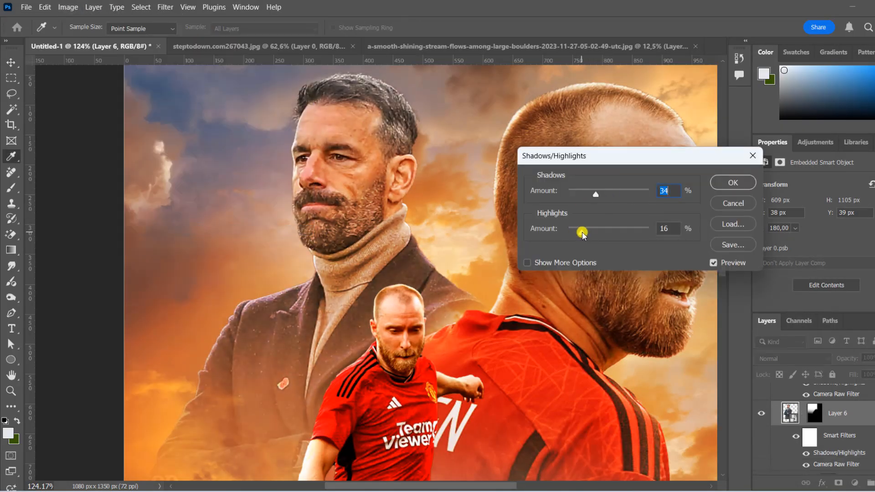
click(728, 182)
Add a clipped Exposure adjustment above Layer 6, raise its exposure, and invert its mask.
scroll(357, 182, down, 11)
scroll(365, 153, up, 4)
scroll(365, 154, up, 3)
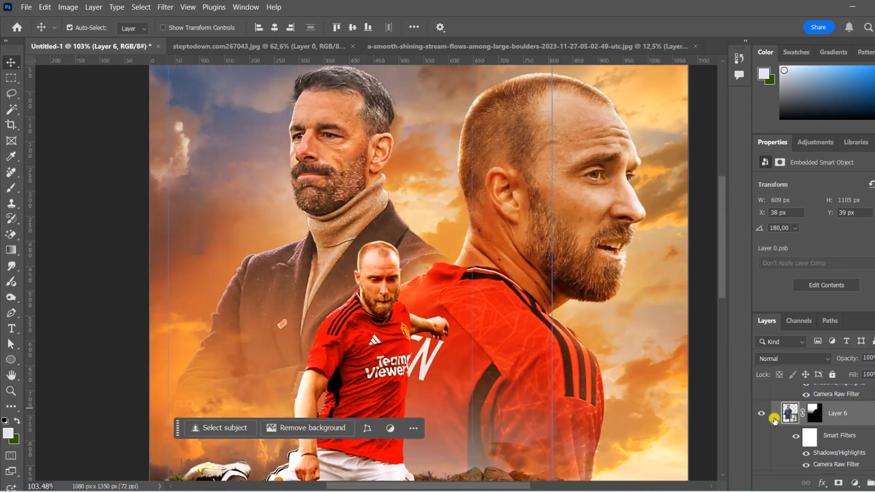
click(855, 482)
click(847, 339)
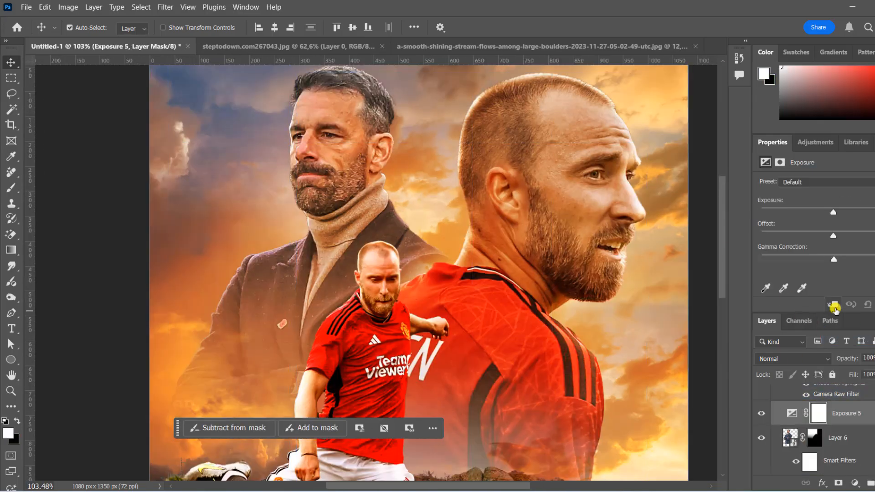
drag(820, 209, 840, 209)
click(828, 413)
key(ctrl+i)
Paint rim highlights along the coated man's shoulders, neck and head on the Exposure 5 mask with a white 60 px brush at 79% flow.
click(12, 187)
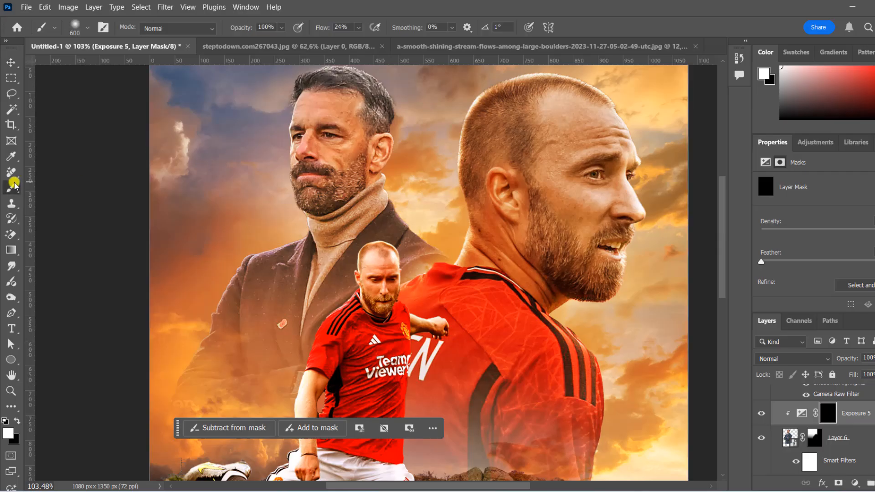
click(296, 233)
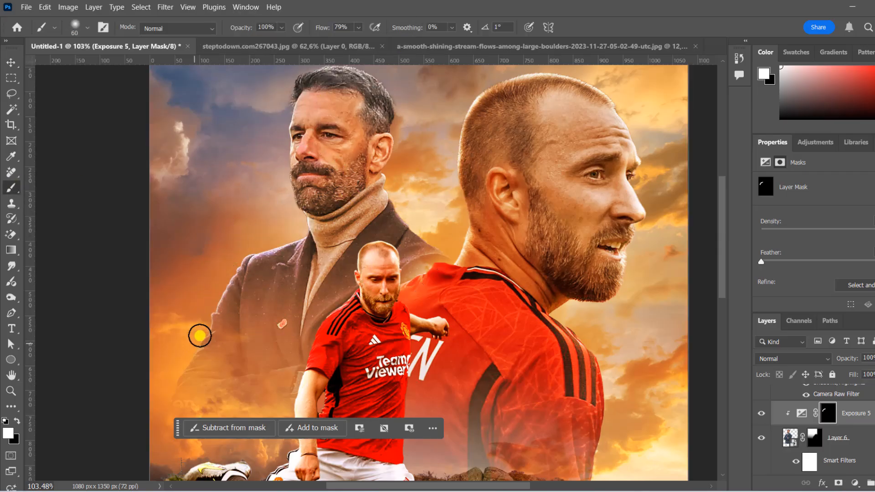
drag(450, 236, 377, 212)
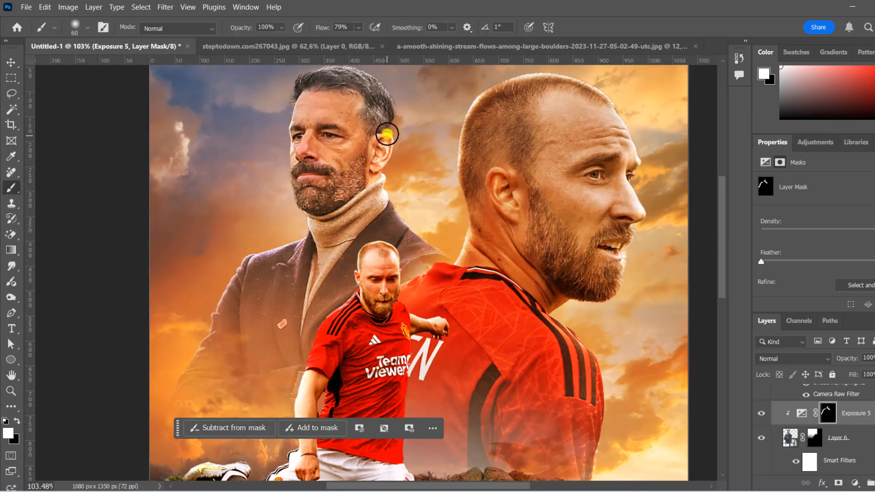
scroll(385, 130, up, 1)
scroll(292, 167, up, 4)
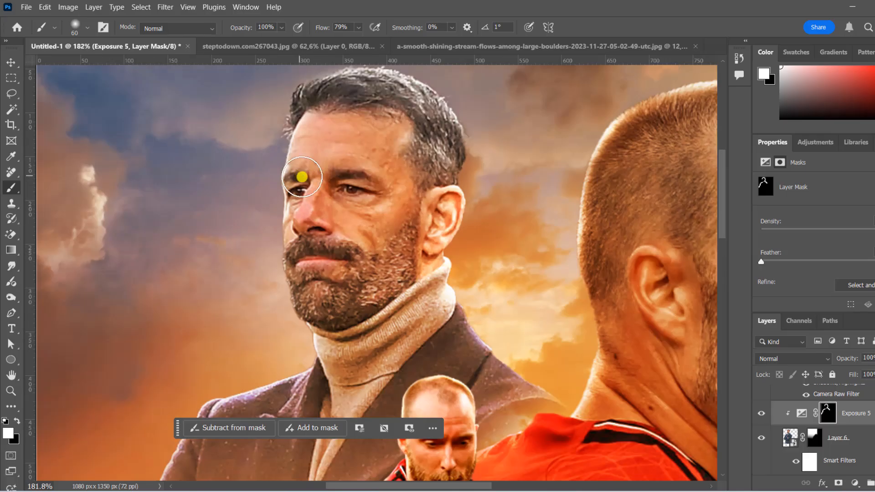
Add a clipped Curves adjustment that brightens the midtones, invert its mask, and paint in the coated man's eyes with a white 9 px brush.
click(855, 482)
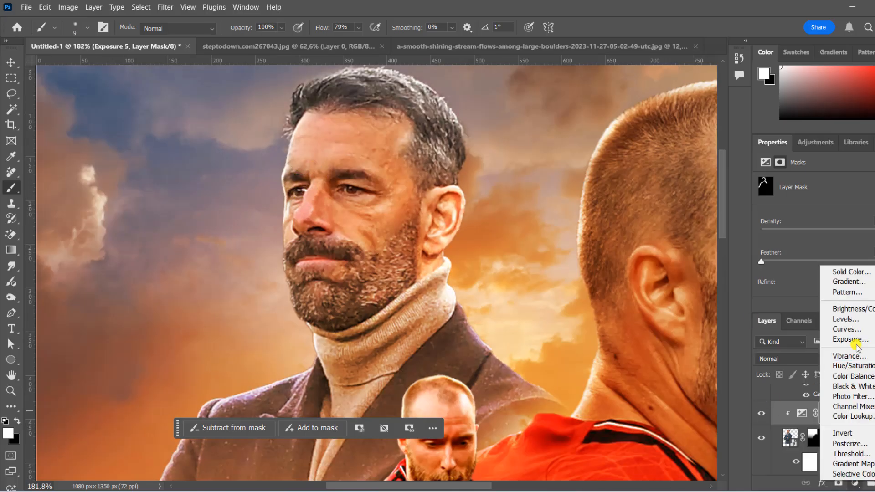
click(848, 329)
drag(850, 260, 847, 241)
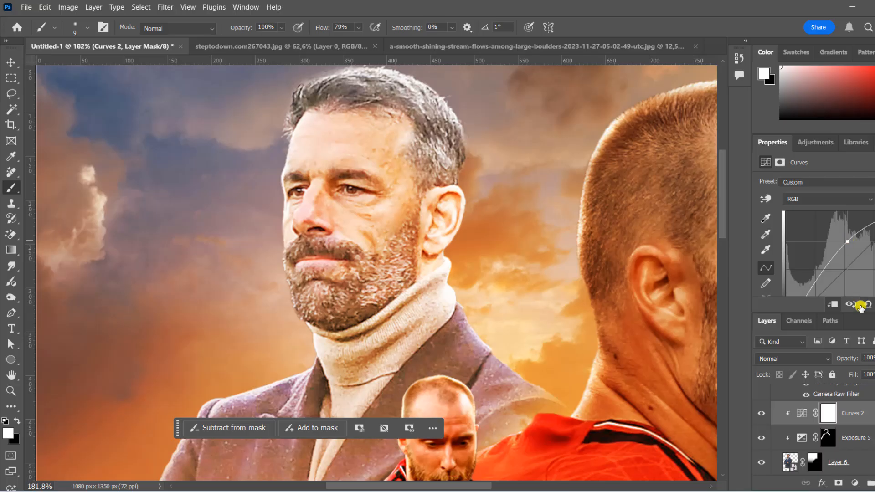
key(ctrl+i)
scroll(346, 191, up, 2)
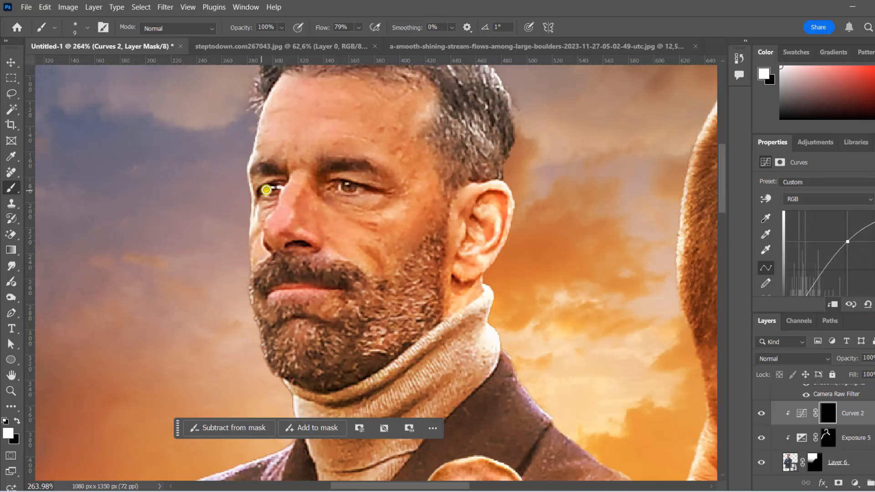
scroll(266, 189, down, 6)
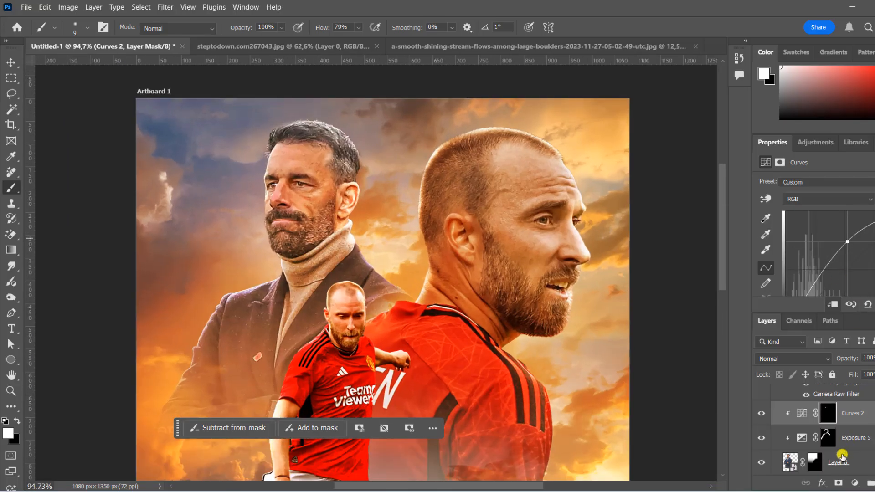
Add a clipped Color Balance above Layer 6, shifting midtones toward red and shadows toward red, magenta and blue.
click(842, 457)
click(855, 483)
click(847, 381)
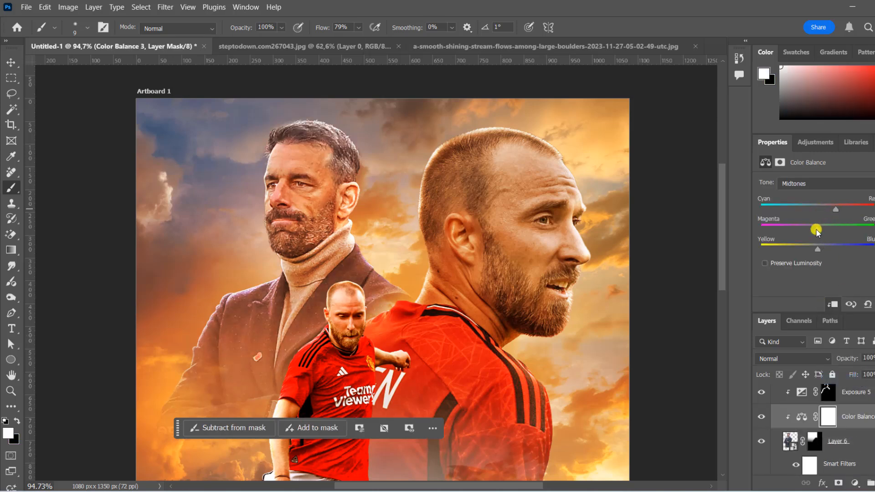
click(820, 183)
click(815, 192)
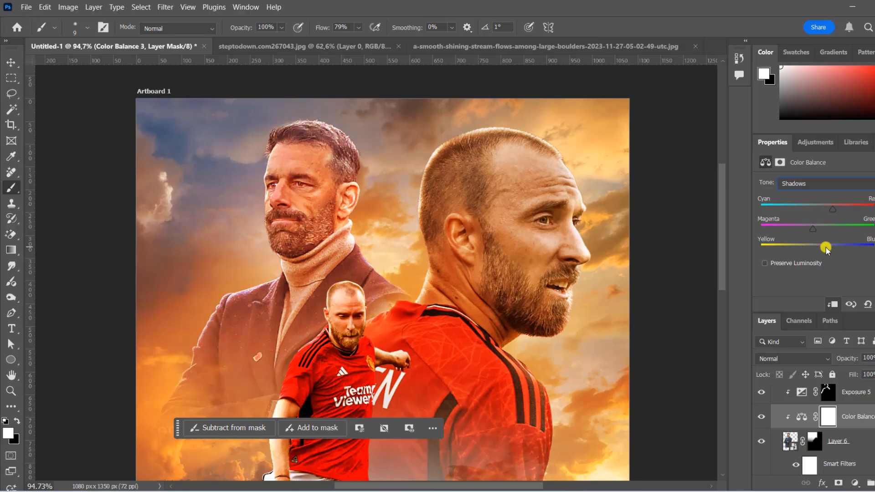
key(v)
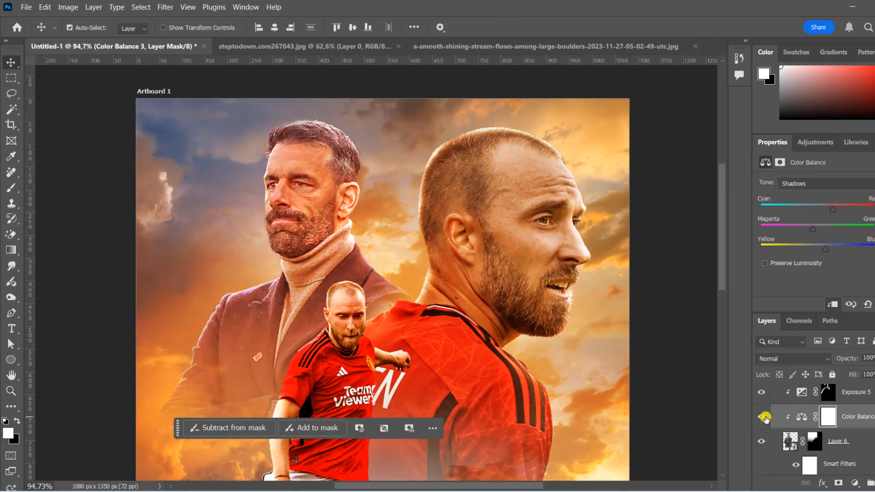
Add a clipped Selective Color directly above Layer 6, raising cyan and magenta in Reds and lowering cyan in Yellows.
click(791, 441)
click(854, 483)
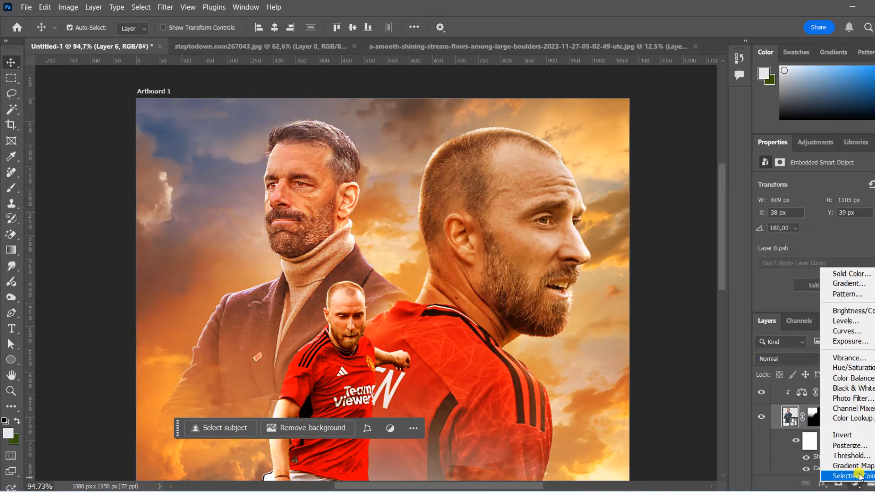
click(848, 476)
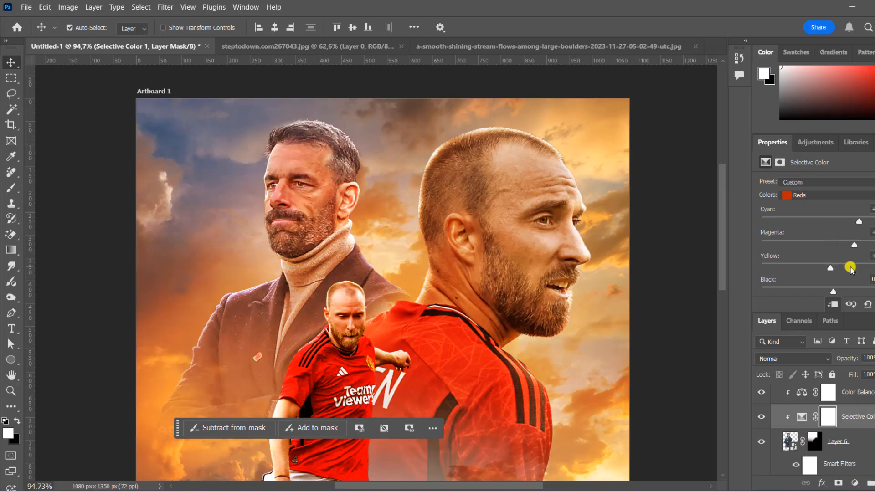
click(803, 197)
click(834, 222)
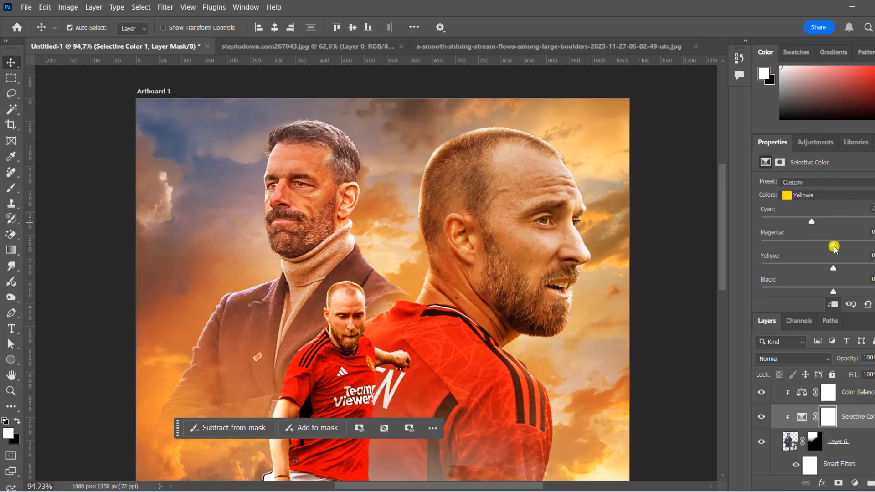
Add a clipped Selective Color directly above Layer 4, the large player portrait, and lower cyan in its Reds.
click(495, 220)
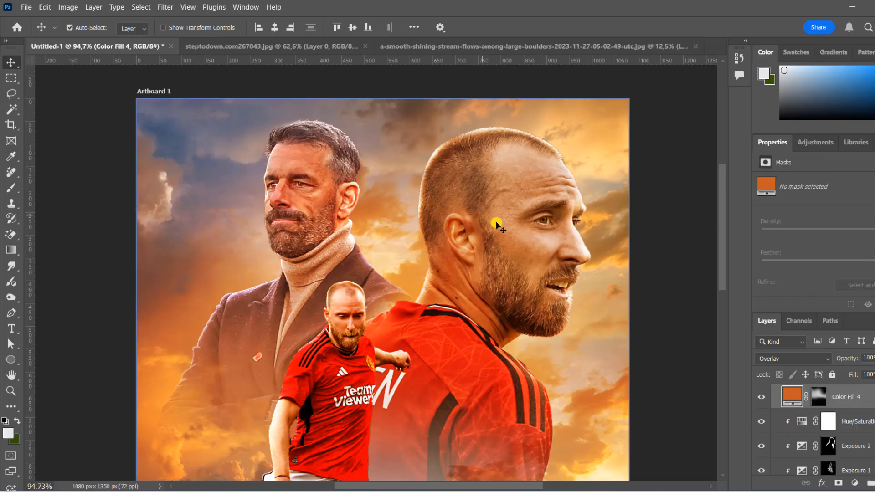
scroll(832, 415, down, 3)
click(832, 415)
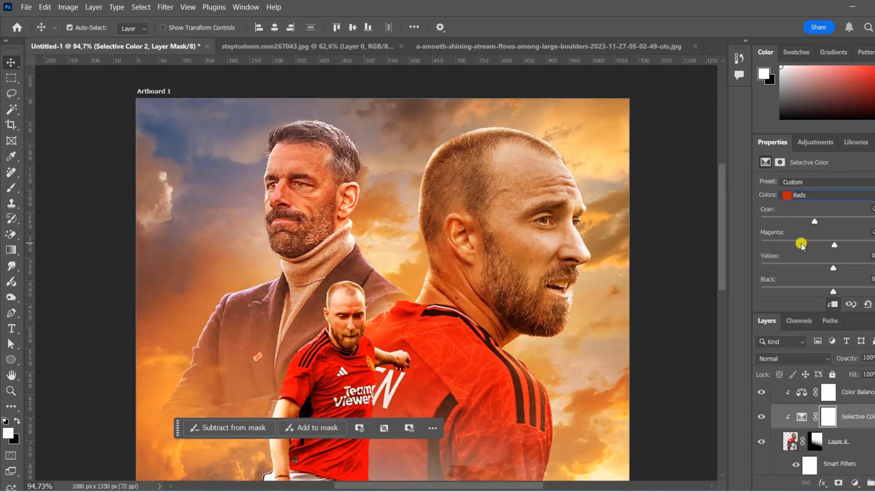
drag(802, 246, 832, 247)
mouse_move(833, 291)
mouse_down()
mouse_move(820, 292)
mouse_move(833, 291)
mouse_up()
Lower cyan and yellow and raise magenta in the Yellows of Selective Color 2, and slightly raise cyan, magenta and yellow in Neutrals.
click(827, 195)
click(830, 216)
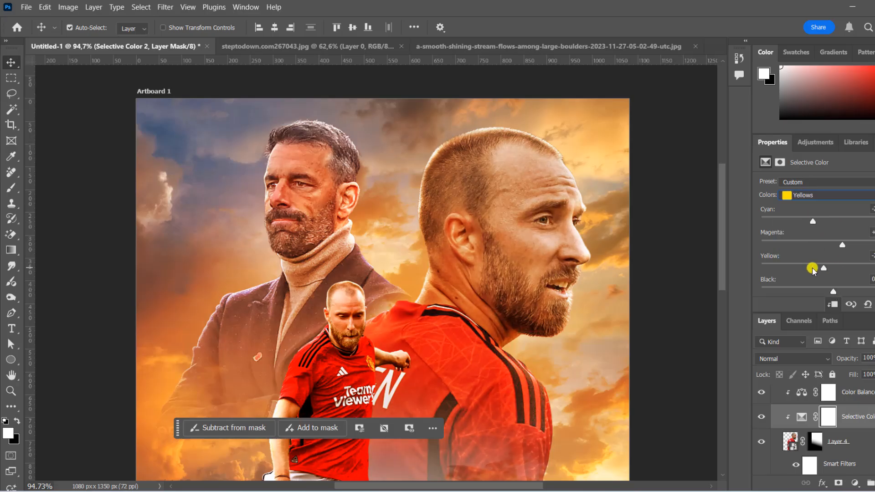
click(805, 195)
click(814, 273)
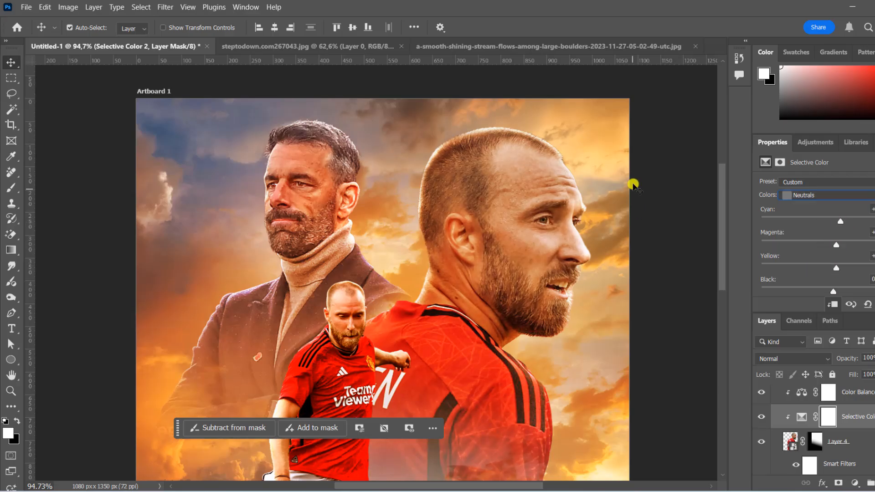
Add a clipped Color Balance above Layer 8, the rocky hillside, and shift its midtones toward red and yellow.
click(632, 185)
scroll(647, 150, down, 5)
scroll(595, 197, up, 3)
scroll(596, 198, down, 1)
drag(607, 232, 497, 250)
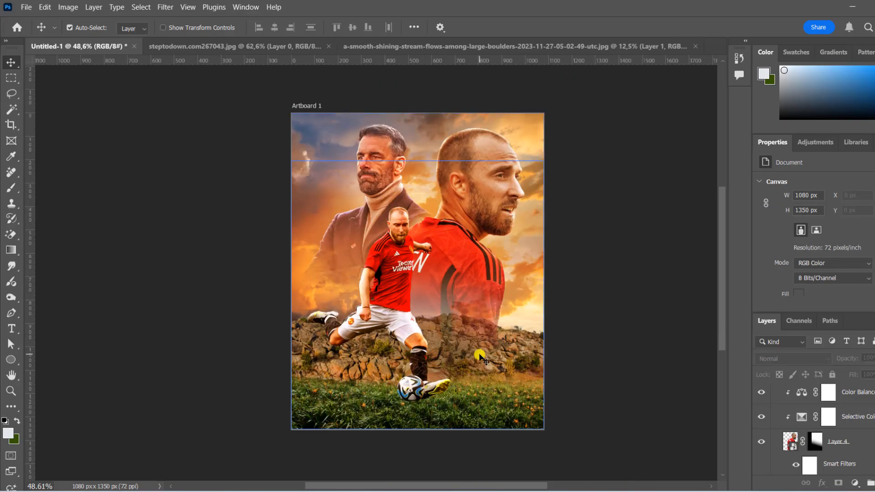
click(480, 356)
scroll(827, 442, down, 3)
click(839, 415)
click(854, 483)
click(859, 379)
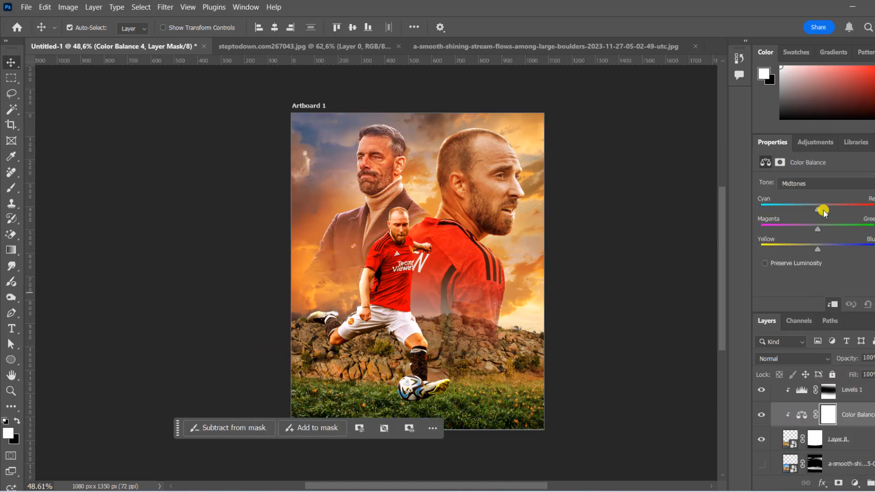
drag(823, 210, 835, 210)
drag(817, 249, 806, 250)
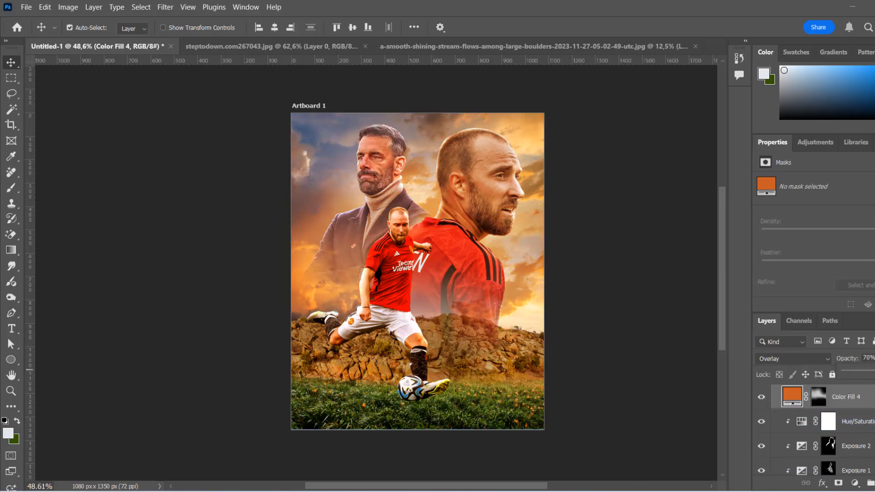
Add a clipped Levels adjustment above the dramatic-sky copy layer and darken its midtones.
scroll(855, 418, down, 6)
click(761, 420)
click(762, 419)
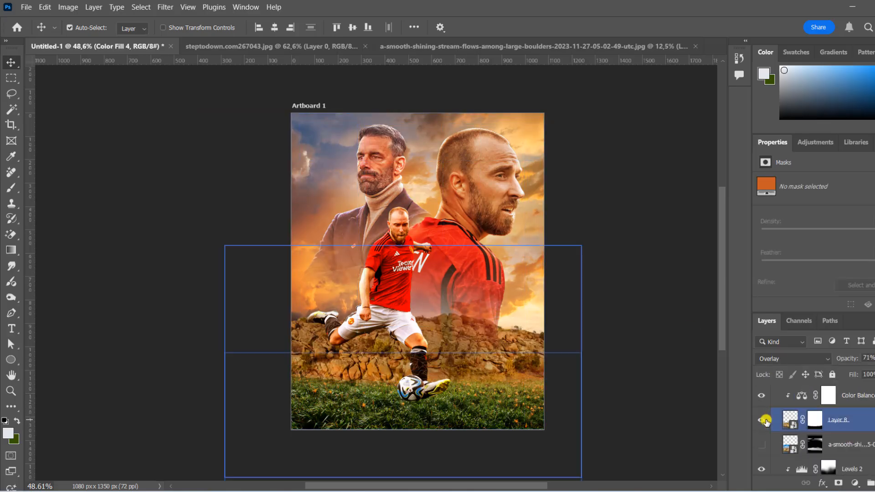
scroll(814, 403, down, 3)
click(809, 432)
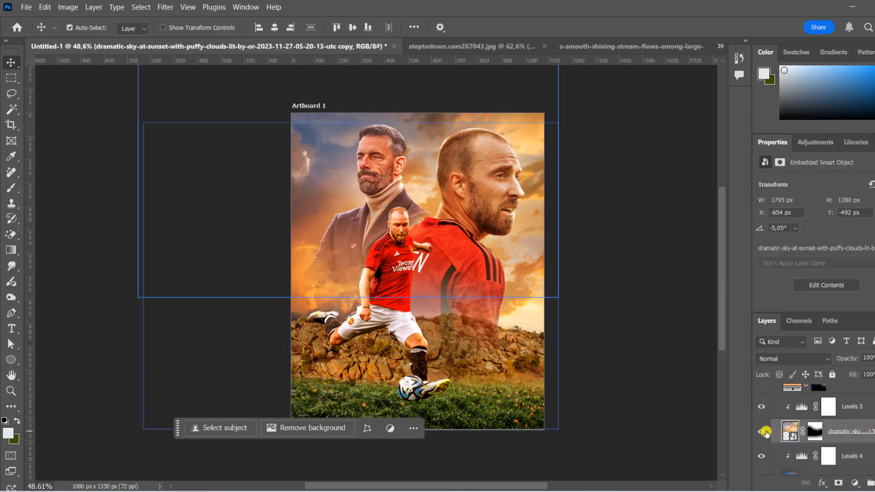
click(854, 482)
click(844, 320)
drag(841, 272, 855, 270)
Add a clipped Color Balance directly above the dramatic-sky copy layer and shift its midtones toward red, slightly green, and blue.
click(851, 456)
click(855, 482)
click(864, 379)
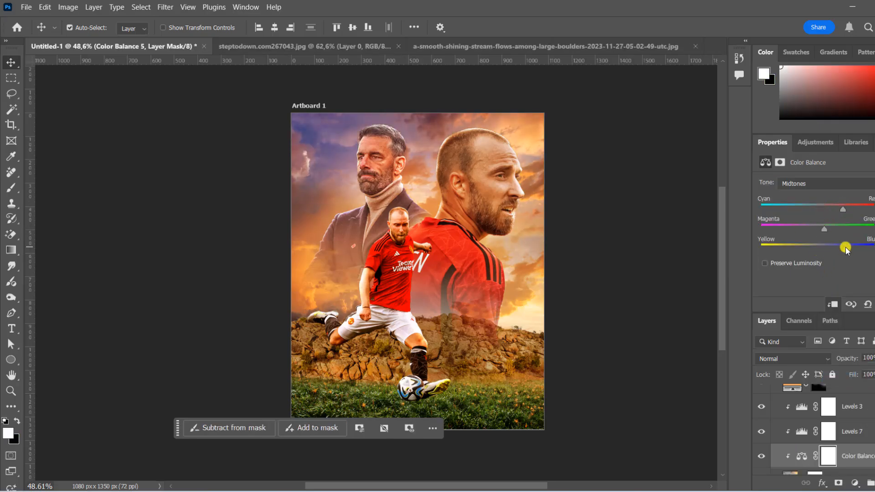
Shift the sky's Color Balance shadows toward magenta and adjust its highlights.
click(825, 183)
click(822, 192)
mouse_move(815, 232)
mouse_down()
mouse_move(802, 230)
mouse_move(810, 229)
mouse_up()
click(815, 251)
click(822, 183)
click(818, 215)
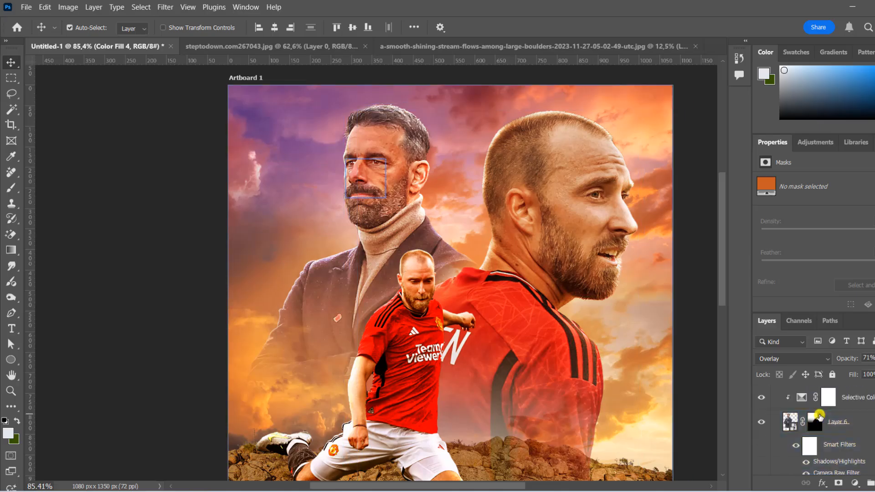
Add a clipped Hue/Saturation above Layer 6, the man in the coat, colorized with a purple hue and raised lightness.
click(808, 419)
click(854, 483)
click(841, 372)
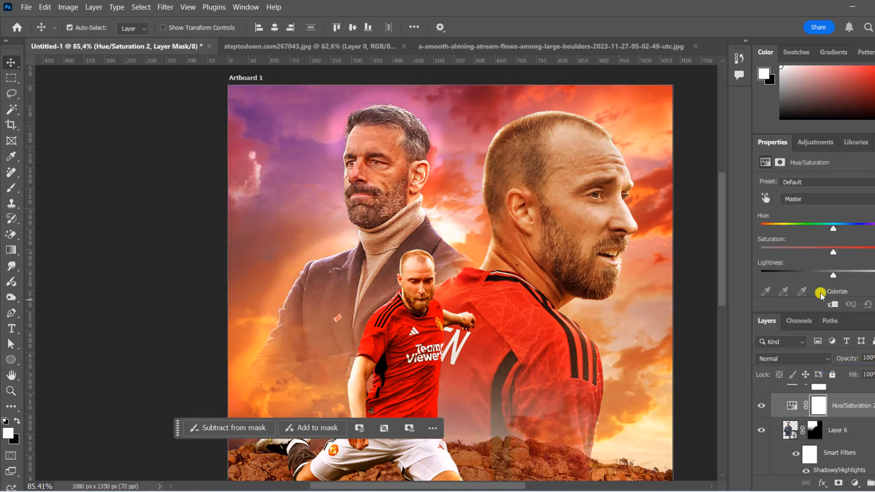
click(833, 305)
click(821, 292)
drag(843, 226, 871, 220)
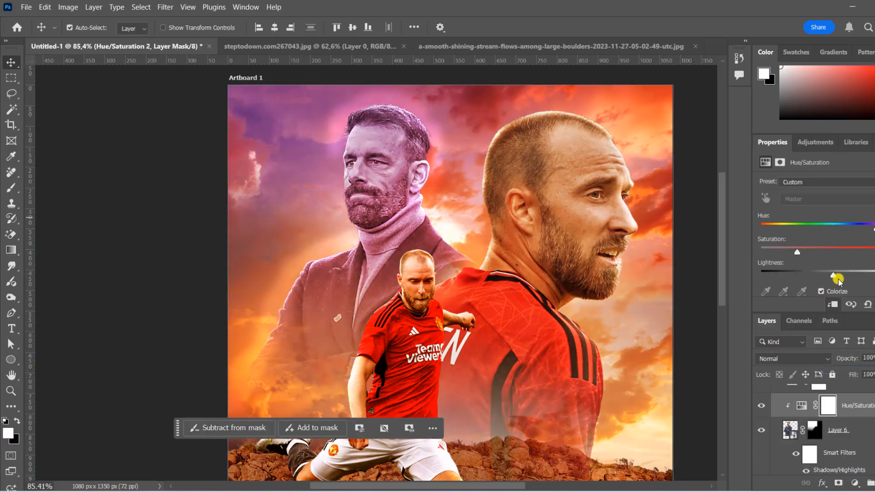
drag(838, 280, 860, 274)
Use Blend If on the clipped Hue/Saturation to fade its effect out of the underlying dark tones.
double_click(866, 412)
drag(584, 432, 670, 432)
click(839, 204)
Invert the Hue/Saturation mask and paint it in white at 18% flow along the coat-wearing man's head, face and coat edges.
click(828, 405)
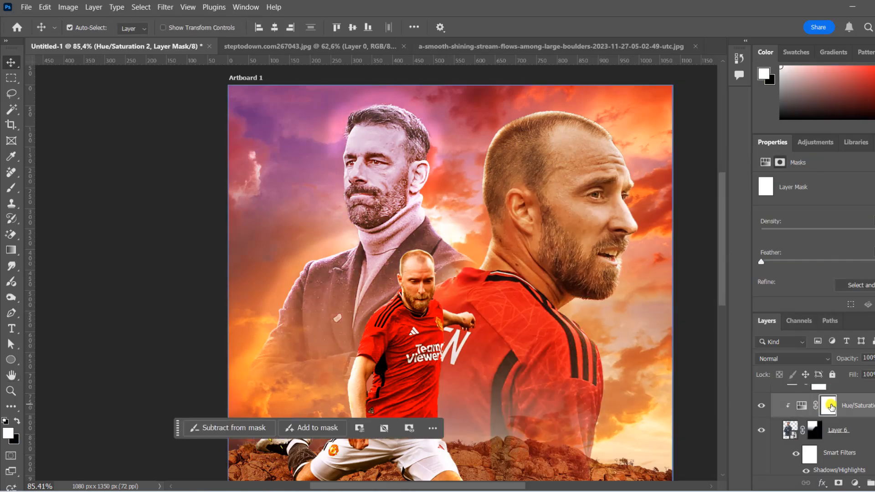
key(ctrl+i)
key(b)
scroll(372, 134, up, 2)
drag(357, 110, 327, 175)
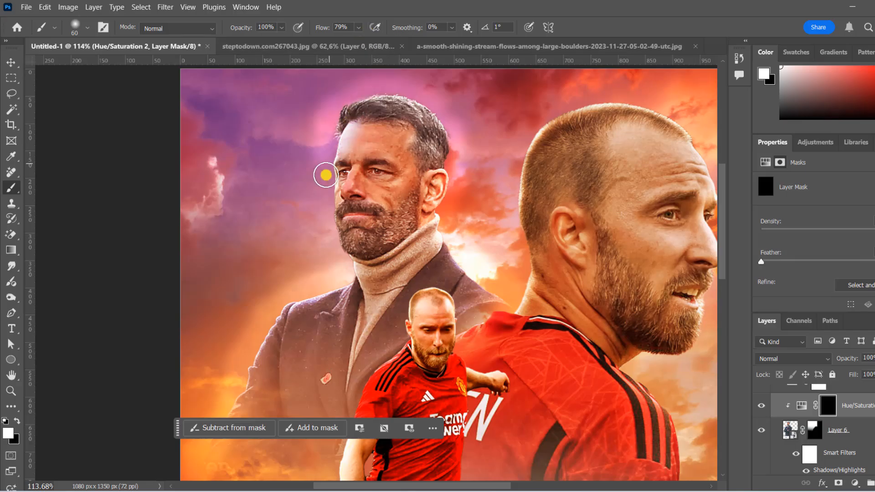
key(ctrl+z)
click(358, 27)
drag(353, 39, 336, 39)
drag(368, 102, 330, 151)
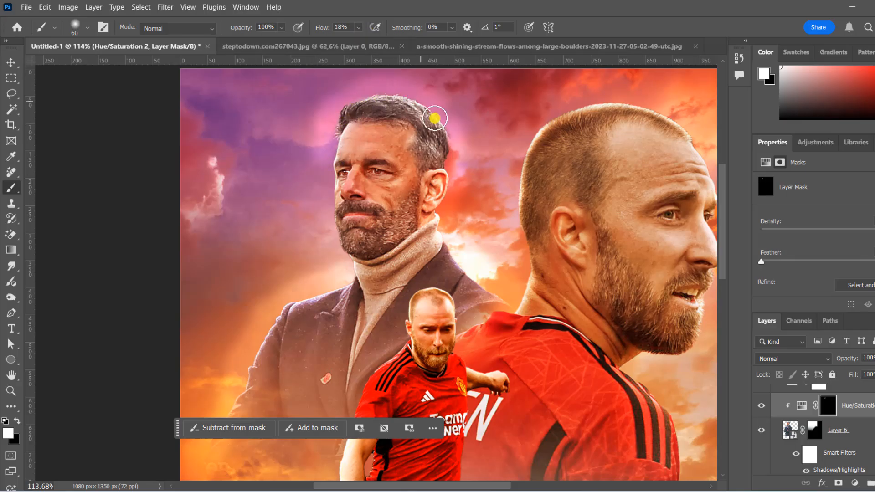
mouse_move(435, 119)
mouse_down()
mouse_move(438, 175)
mouse_move(403, 244)
mouse_up()
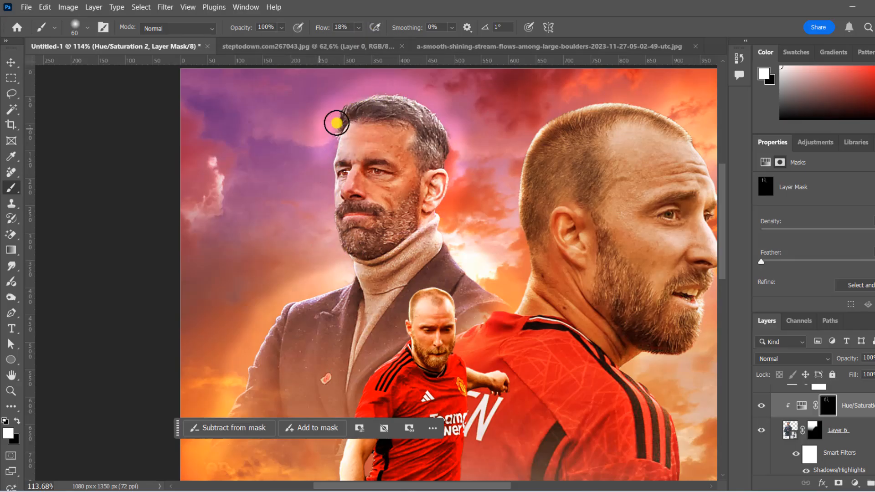
scroll(355, 265, down, 2)
scroll(473, 300, down, 3)
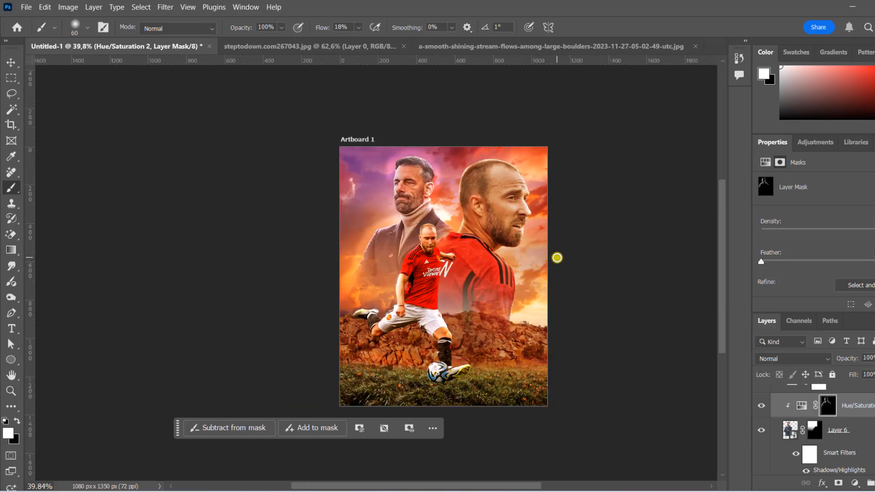
Add a pink Solid Color fill above Color Fill 4 and set its blend mode to Overlay.
scroll(478, 196, up, 2)
key(v)
click(287, 157)
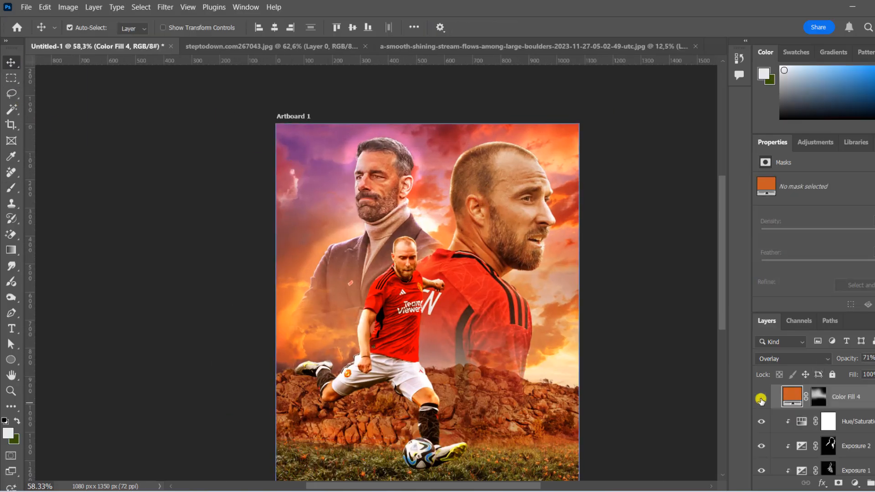
scroll(842, 420, up, 1)
click(854, 482)
click(845, 273)
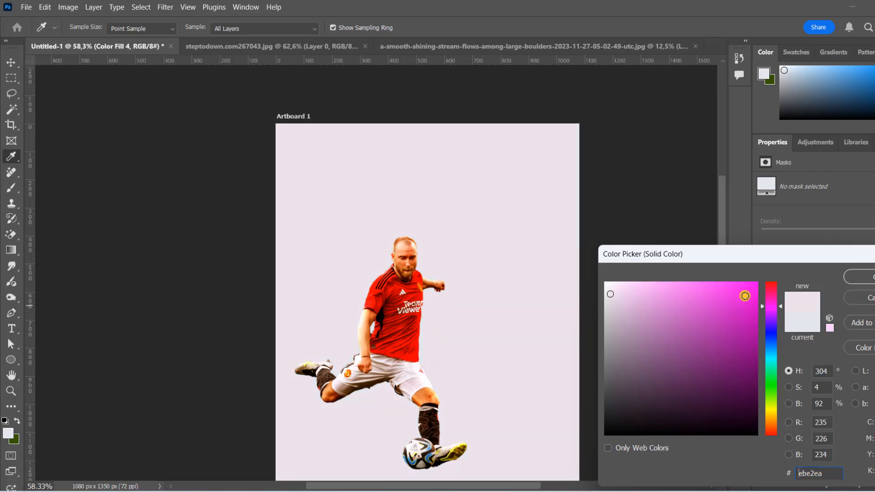
click(744, 296)
click(859, 276)
click(783, 359)
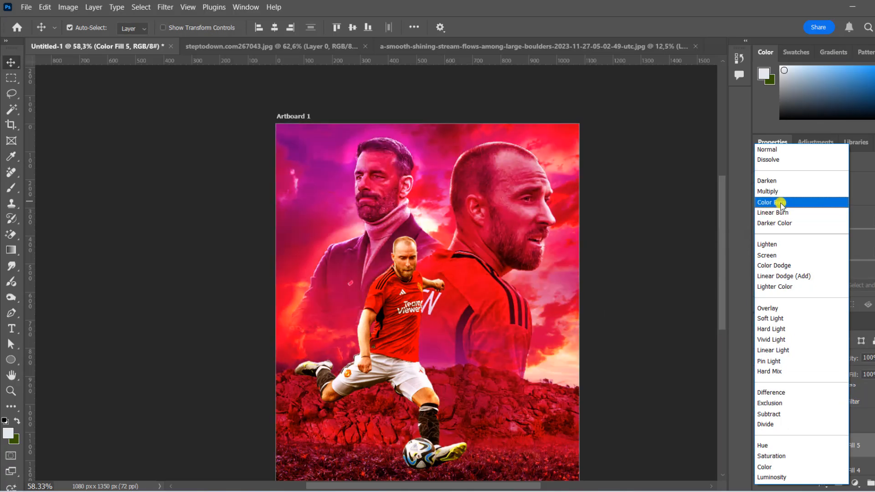
click(782, 308)
Use Blend If on the pink fill to fade it out of the underlying dark tones.
double_click(861, 445)
drag(582, 431, 684, 435)
click(844, 203)
Invert the pink fill's mask, paint the glow in around the coat-wearing man with a 700 px soft brush, and set its opacity to 47%.
click(818, 444)
key(ctrl+i)
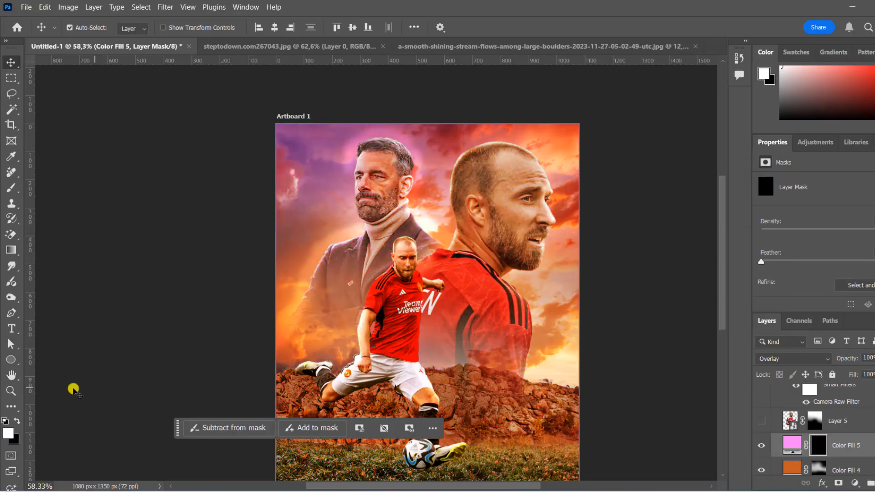
key(b)
click(315, 171)
mouse_move(181, 306)
mouse_down()
mouse_move(490, 232)
mouse_move(513, 283)
mouse_up()
click(760, 445)
click(760, 445)
click(760, 445)
click(760, 445)
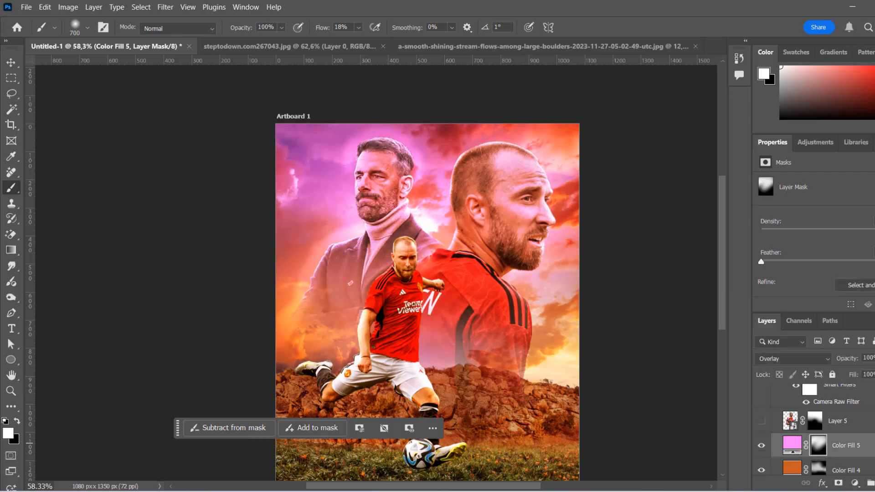
scroll(262, 334, down, 3)
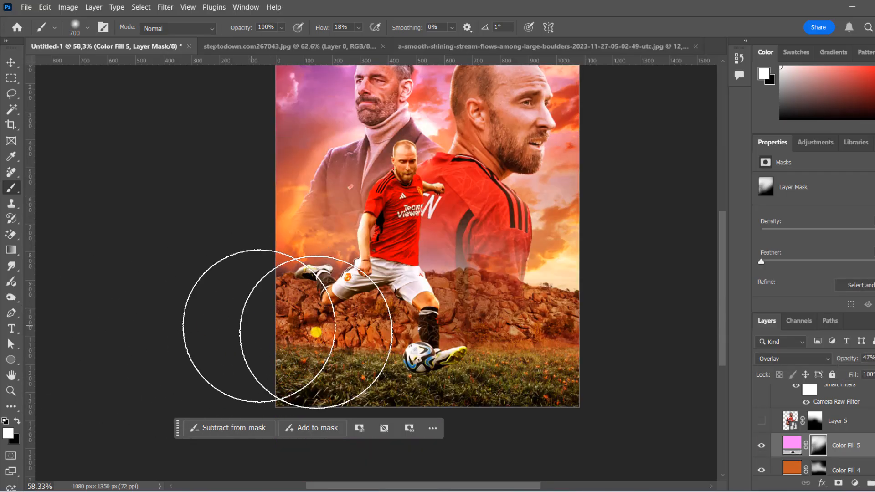
Create a new empty layer directly beneath Layer 2, the kicking player, and reset the colors to black and white.
click(11, 62)
scroll(441, 211, down, 4)
scroll(473, 261, up, 5)
scroll(439, 130, down, 2)
click(377, 367)
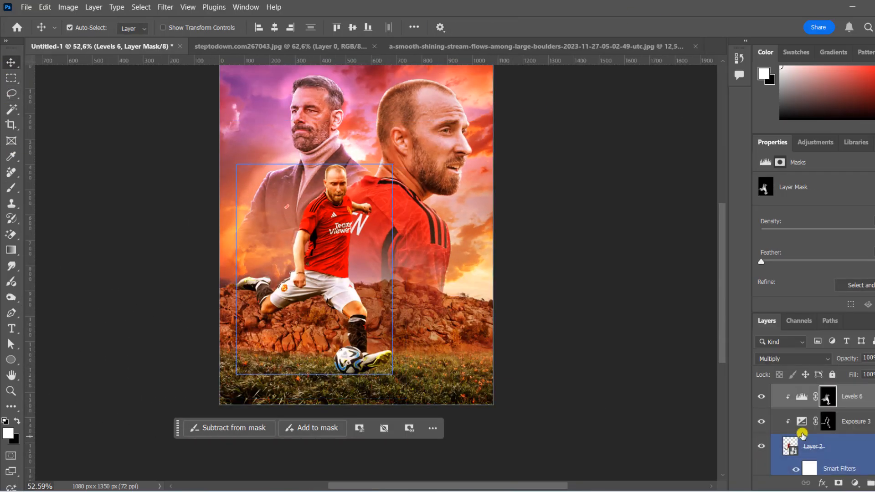
click(762, 445)
click(761, 445)
scroll(837, 442, down, 1)
click(837, 469)
key(ctrl+shift+alt+n)
click(5, 420)
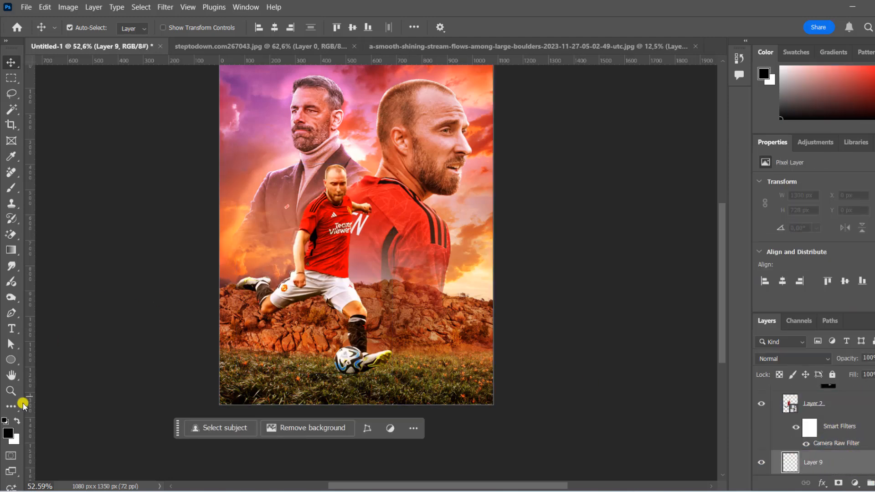
Paint a black ground shadow under the ball and foot with a flattened 175 px brush at 58% flow, with layer opacity 73%.
click(11, 188)
scroll(337, 361, up, 3)
right_click(380, 271)
drag(409, 324, 409, 308)
click(627, 239)
key(bracketleft)
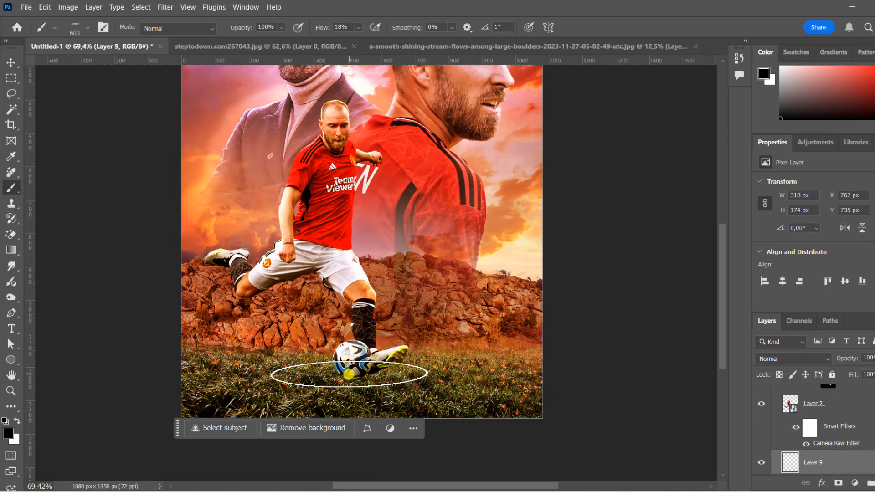
click(384, 40)
click(366, 381)
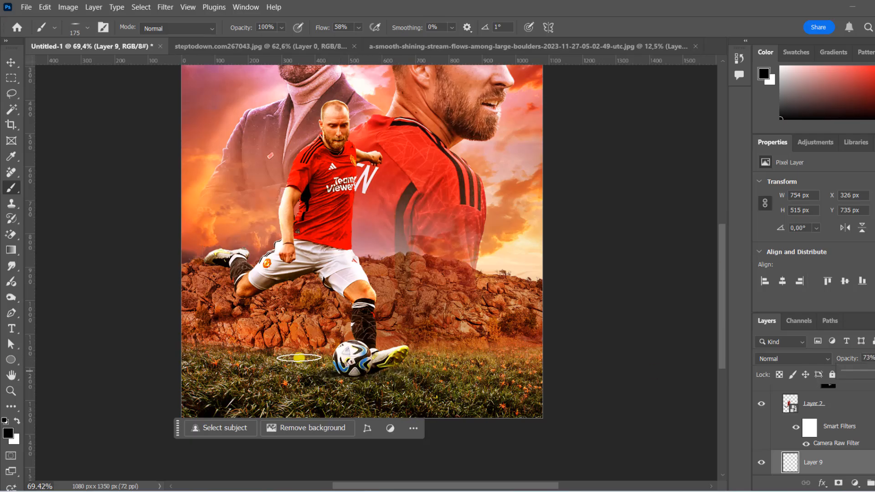
Add another new layer above Layer 9 and clip it to that shadow layer.
scroll(813, 428, down, 1)
key(ctrl+shift+alt+n)
alt+click(859, 443)
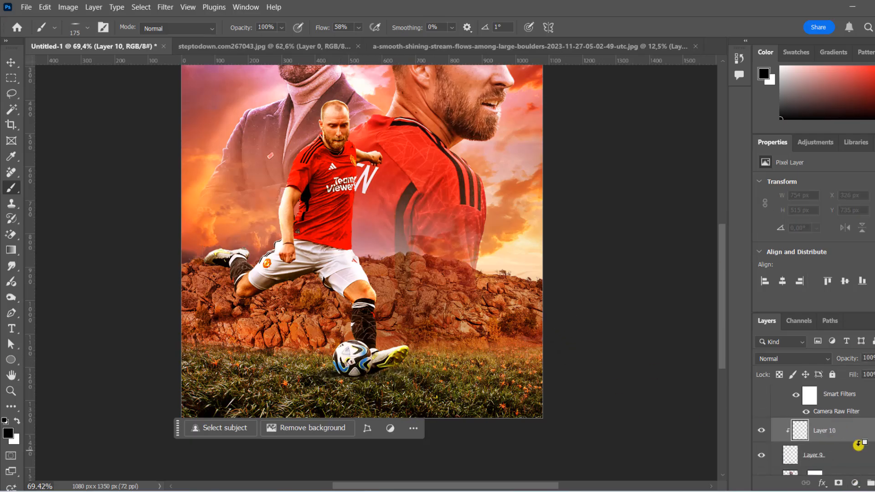
Paint broad black shading on Layer 10 around the kicking player with a round 300 px soft brush, raising flow from 12% to 53%.
right_click(321, 199)
drag(354, 238, 354, 249)
click(358, 27)
click(341, 40)
click(503, 363)
key(bracketright)
key(bracketright)
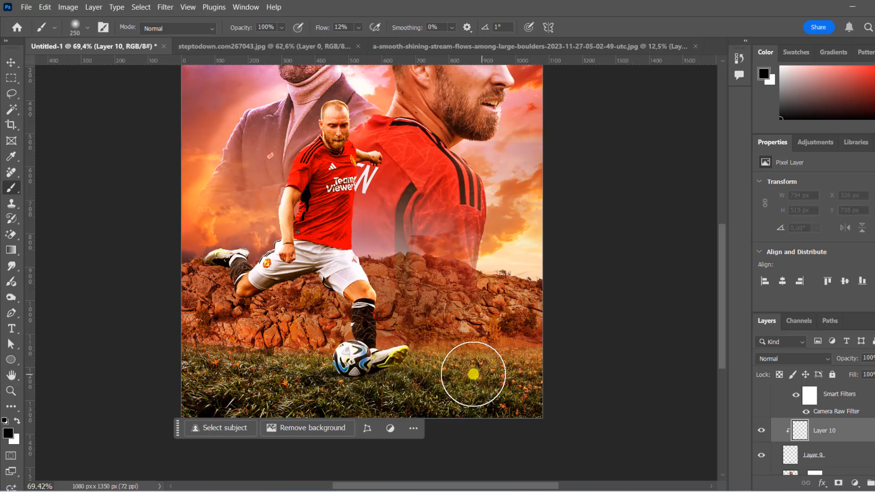
key(bracketright)
mouse_move(473, 375)
mouse_down()
mouse_move(569, 398)
mouse_move(482, 403)
mouse_up()
scroll(483, 403, down, 2)
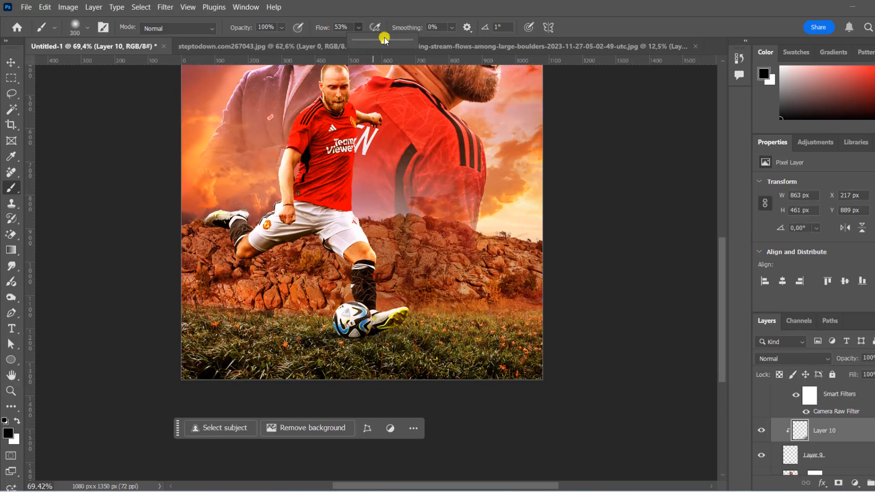
mouse_move(491, 372)
mouse_down()
mouse_move(122, 360)
mouse_move(510, 221)
mouse_move(478, 255)
mouse_up()
scroll(478, 255, up, 2)
mouse_move(492, 210)
mouse_down()
mouse_move(420, 226)
mouse_move(400, 244)
mouse_up()
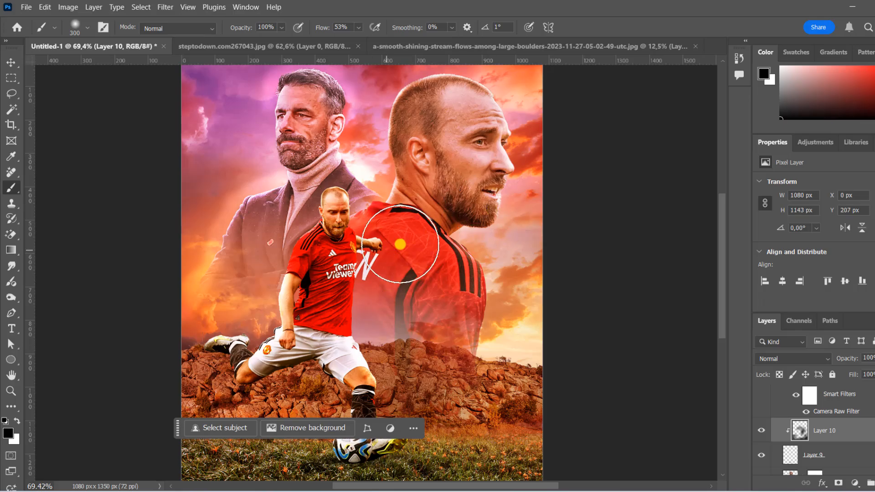
scroll(524, 246, down, 6)
scroll(563, 225, up, 3)
Show the hidden Layer 3 with the running player at the top of the stack and select it.
click(11, 62)
drag(561, 204, 442, 196)
scroll(442, 196, down, 1)
scroll(820, 428, up, 1)
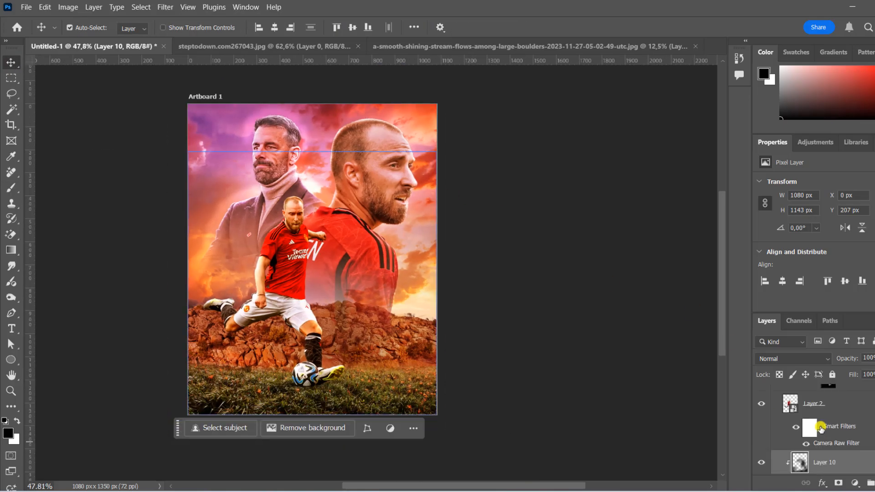
scroll(820, 424, up, 2)
scroll(820, 419, down, 2)
scroll(820, 415, up, 2)
click(762, 413)
click(813, 413)
scroll(504, 330, down, 1)
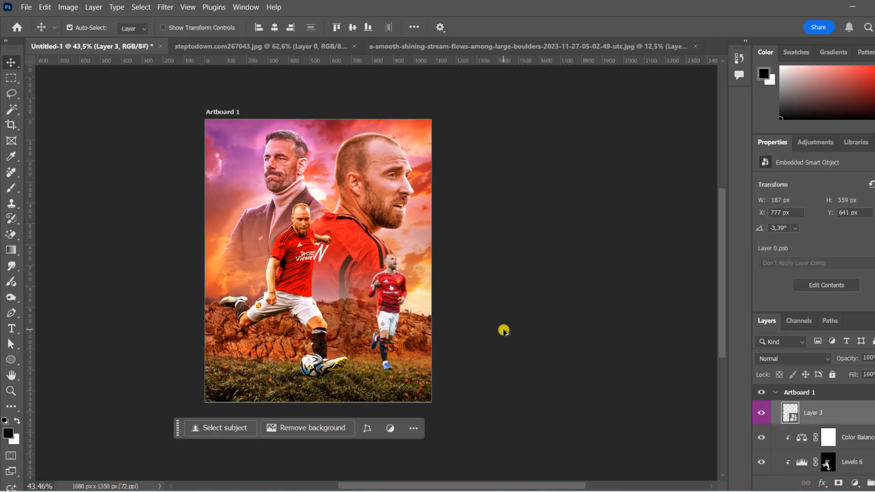
scroll(453, 251, up, 1)
scroll(453, 250, down, 1)
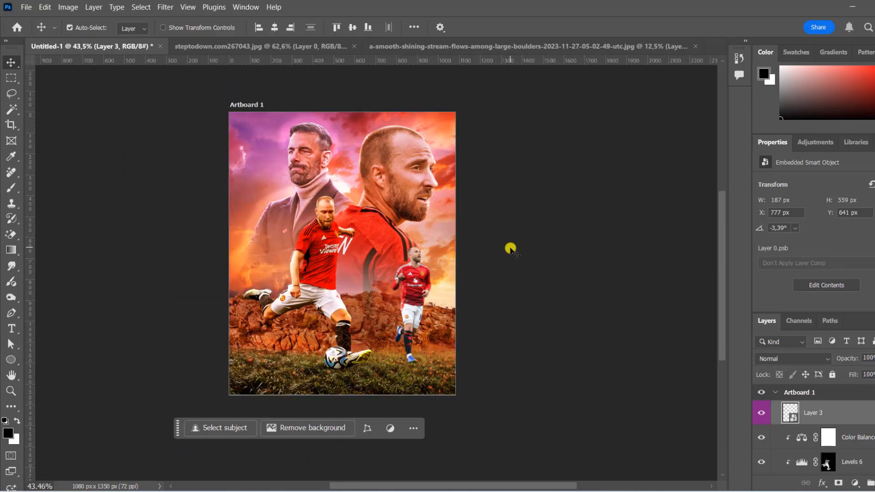
Apply a Camera Raw Filter to Layer 3 with Blacks +56 and Clarity +42.
scroll(509, 247, up, 4)
scroll(418, 249, up, 1)
click(162, 7)
click(192, 92)
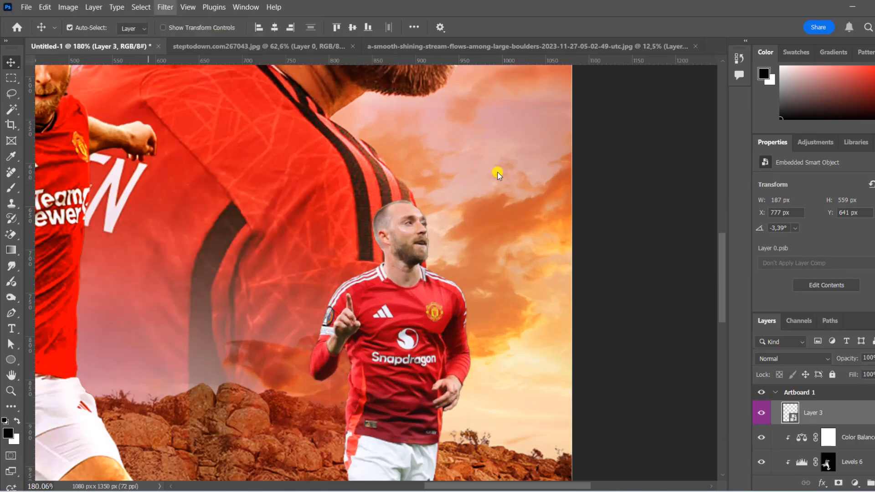
click(447, 236)
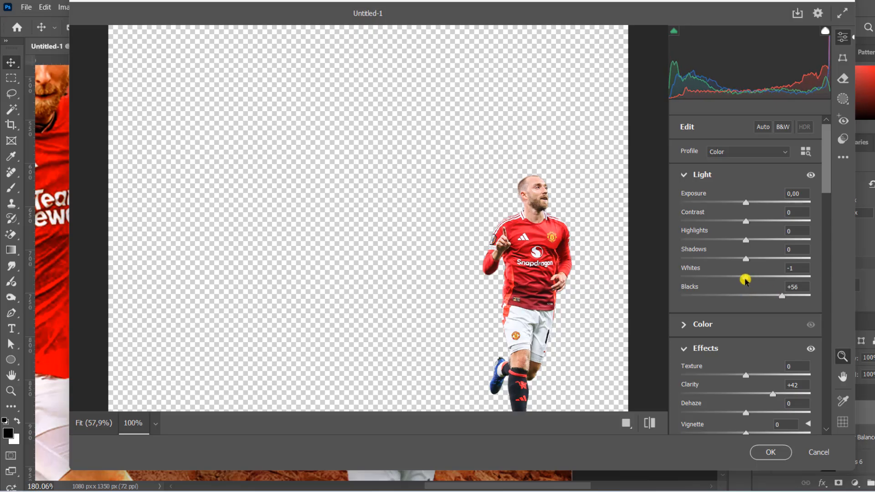
key(Return)
Apply a Shadows/Highlights adjustment to Layer 3, the running player.
click(68, 7)
mouse_move(84, 42)
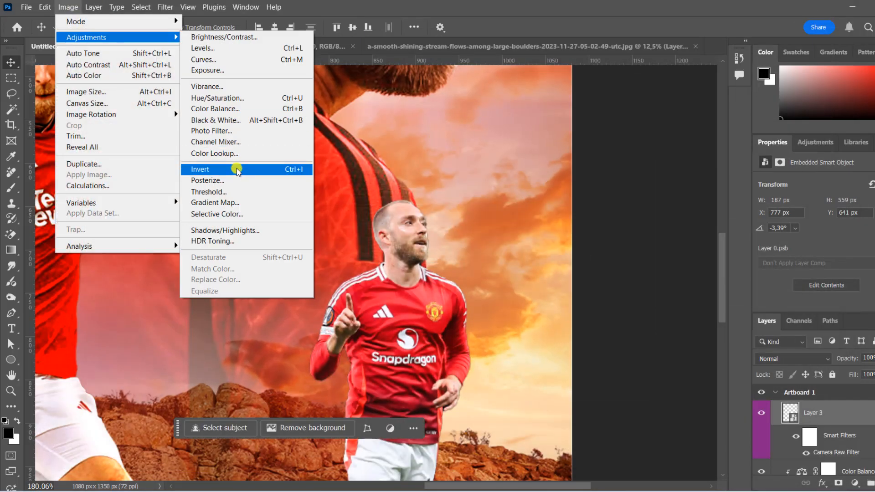
click(224, 230)
drag(596, 193, 601, 196)
key(Return)
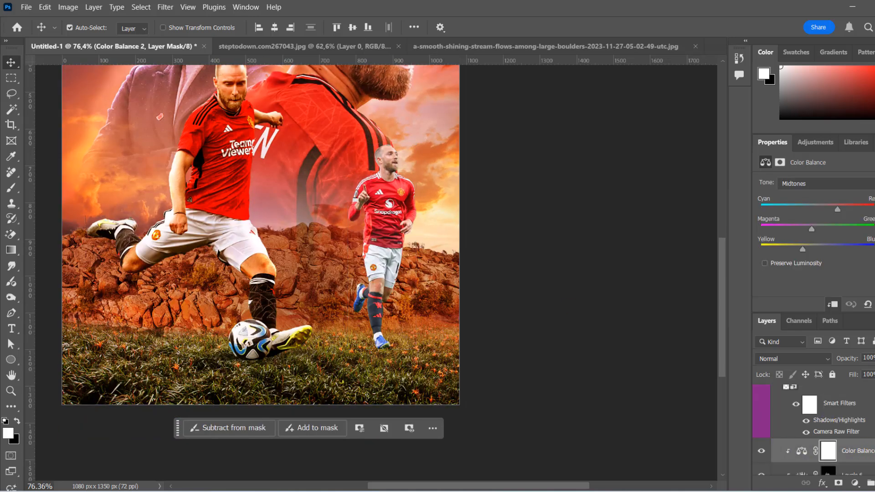
Add a new layer beneath Layer 3 and paint a black ground shadow under the running player's foot with a flattened soft brush.
click(863, 416)
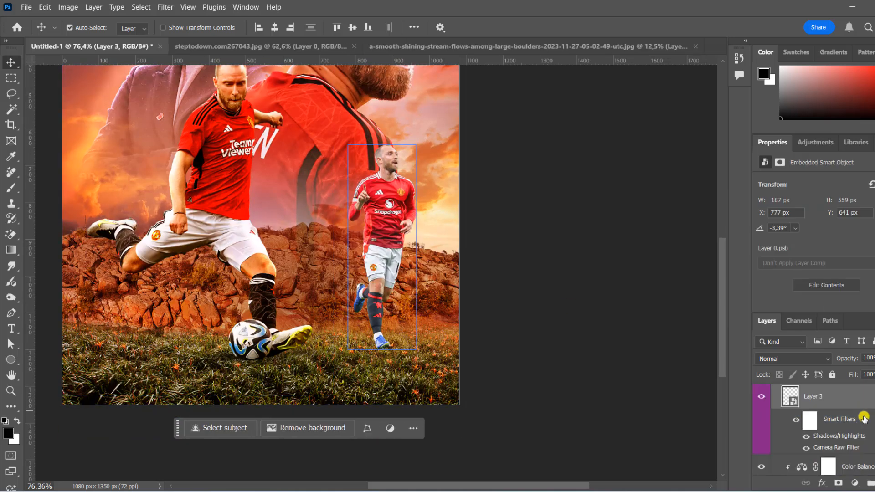
scroll(862, 440, down, 1)
click(861, 441)
key(ctrl+shift+alt+n)
key(b)
scroll(387, 297, up, 2)
right_click(391, 297)
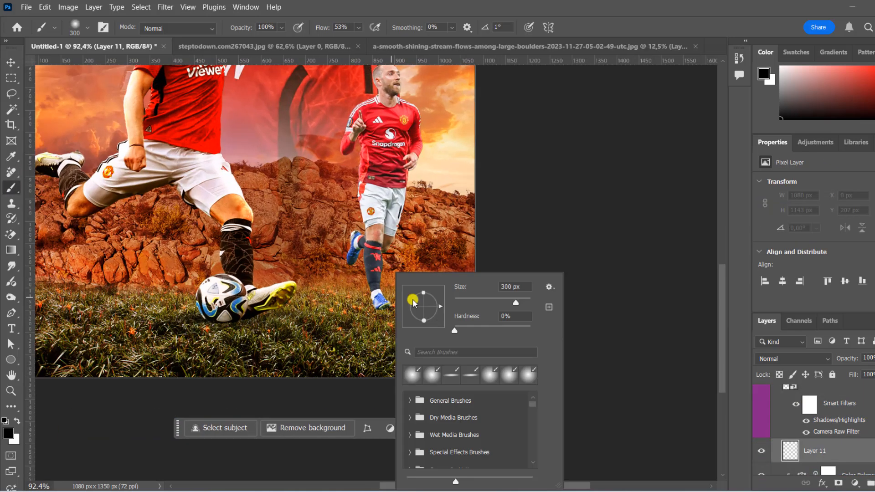
drag(428, 313, 427, 315)
click(380, 308)
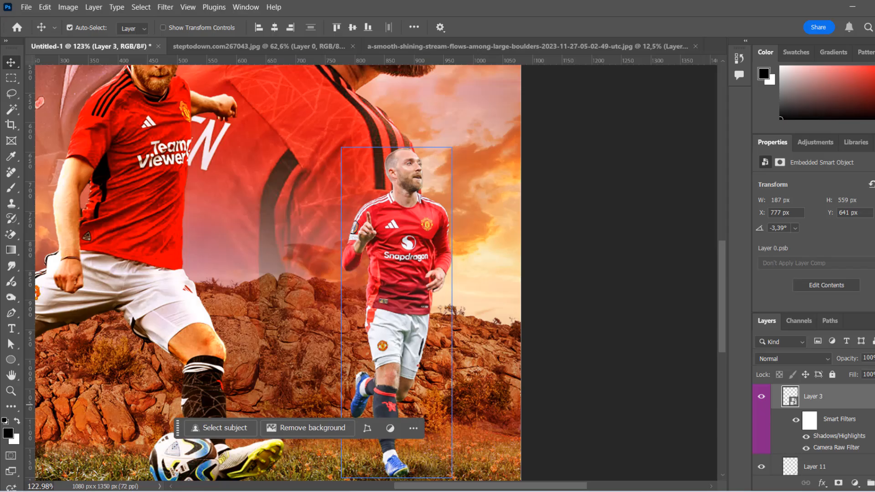
Add a clipped Levels adjustment above Layer 3 and darken its midtones.
click(854, 483)
click(838, 322)
drag(836, 269, 857, 272)
Invert the mask of the running player's clipped Levels adjustment and restore the flattened soft brush to a round tip.
click(827, 396)
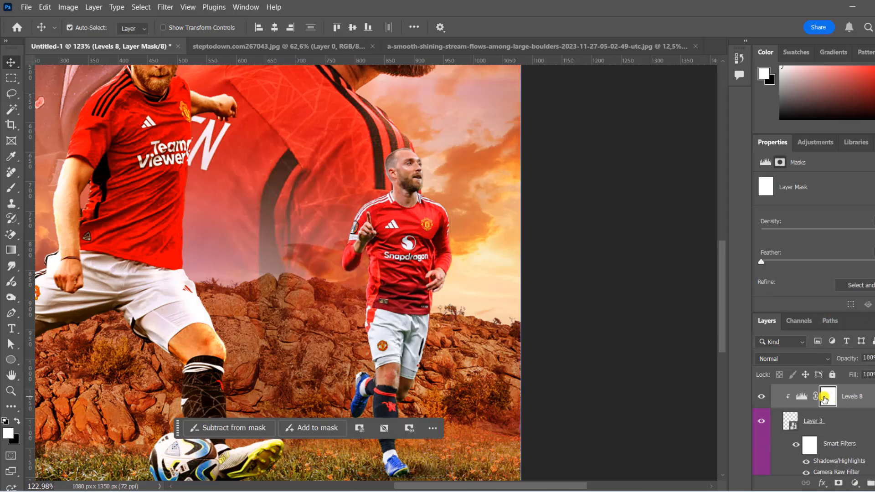
key(ctrl+i)
click(11, 187)
right_click(406, 252)
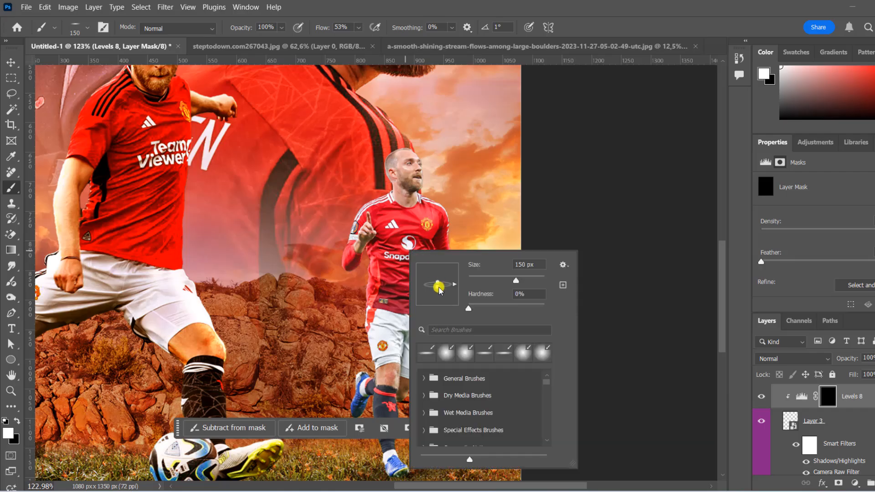
key(Return)
Paint white on the Levels mask with a 48 px soft brush to shade the running player's torso, shorts and legs.
click(402, 219)
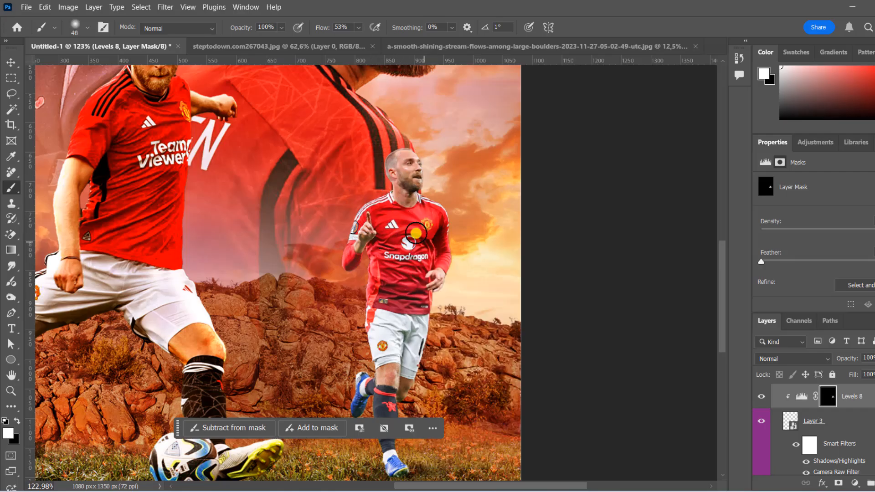
mouse_move(416, 232)
mouse_down()
mouse_move(451, 248)
mouse_move(420, 250)
mouse_move(379, 351)
mouse_move(403, 368)
mouse_up()
scroll(417, 376, up, 2)
scroll(417, 376, down, 3)
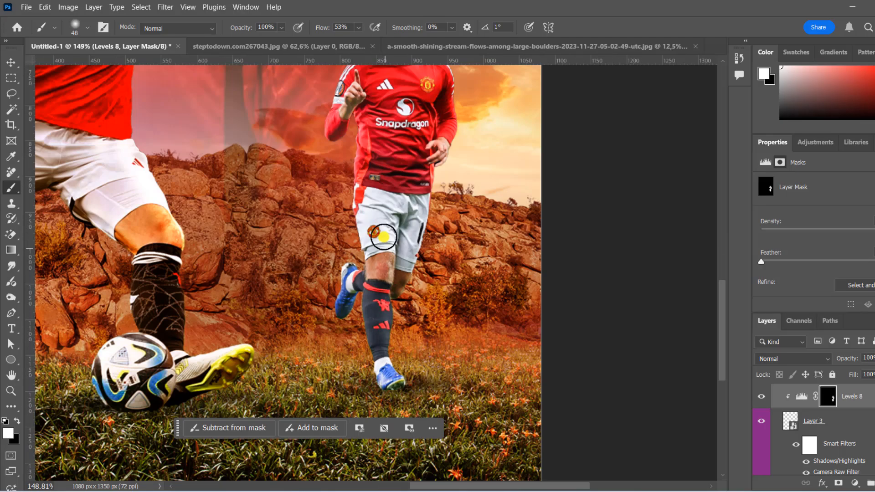
drag(382, 237, 391, 396)
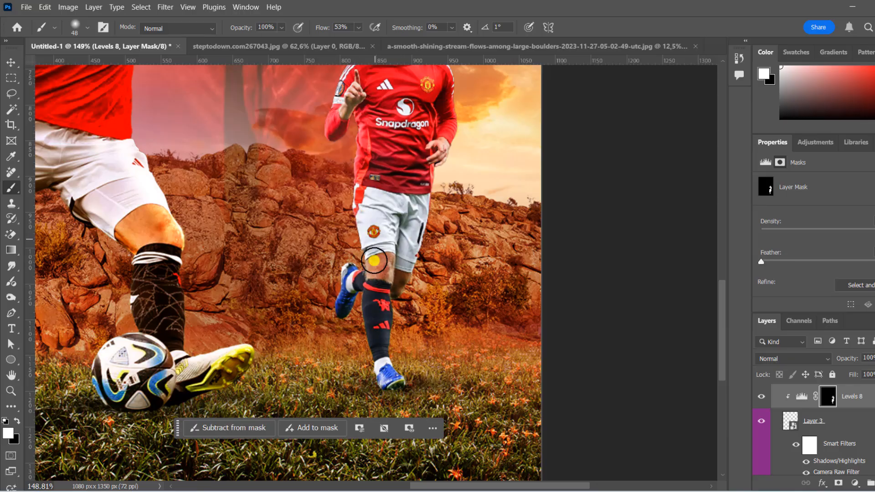
scroll(373, 260, down, 3)
scroll(465, 252, up, 3)
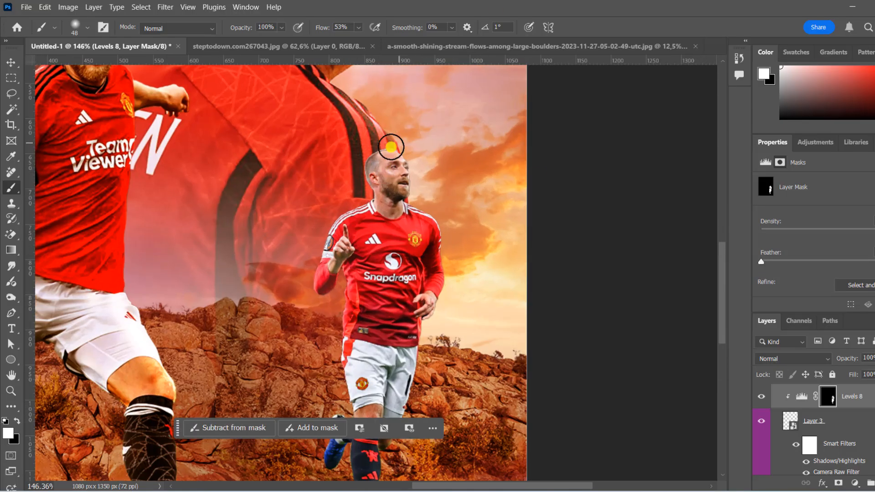
scroll(391, 147, down, 3)
scroll(410, 182, up, 3)
scroll(478, 285, down, 3)
scroll(438, 188, up, 3)
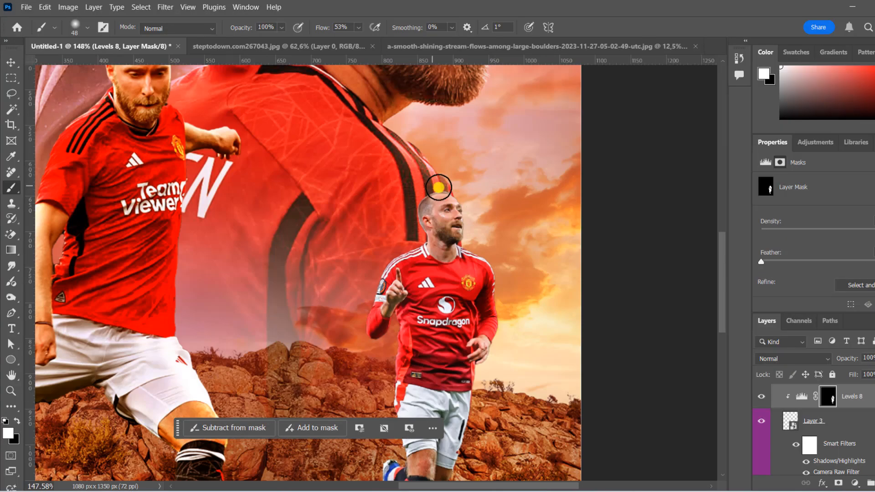
click(761, 396)
click(761, 396)
Add a clipped Color Balance adjustment above the running player's Levels and shift its tones warmer, including the Shadows.
click(855, 483)
click(847, 378)
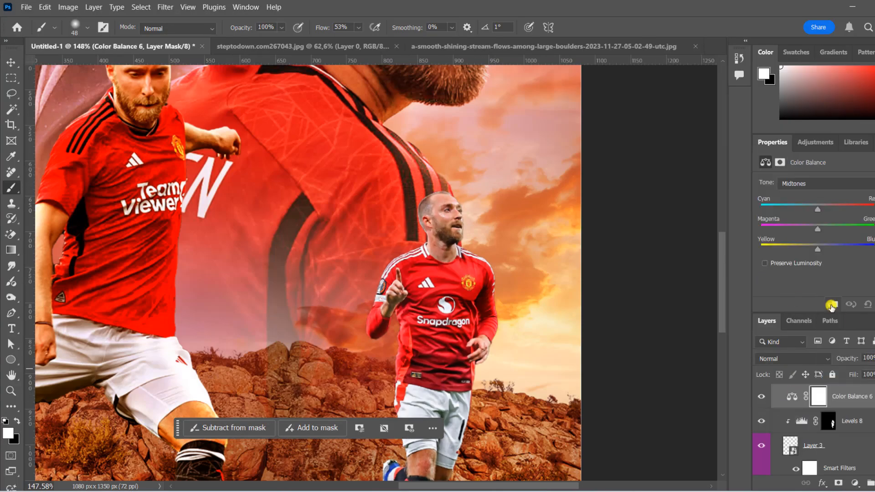
click(803, 185)
click(801, 184)
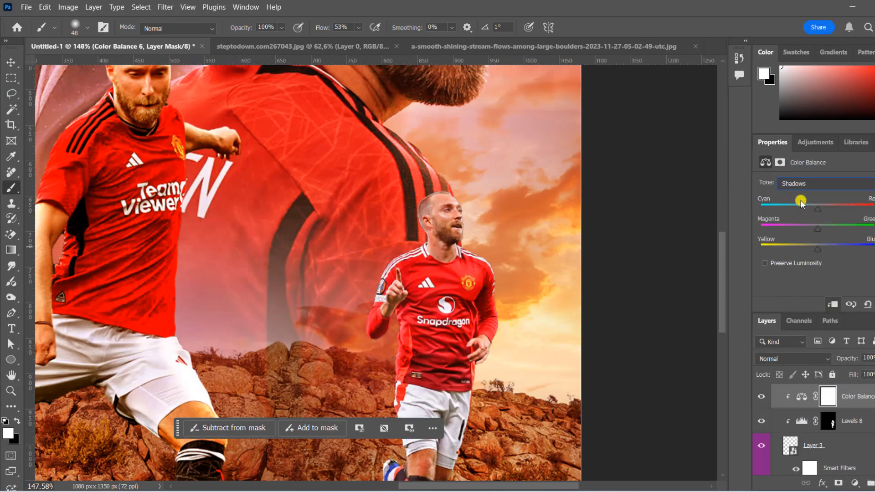
Add a clipped Exposure adjustment above the running player's Color Balance and raise its exposure slightly.
click(856, 483)
click(846, 342)
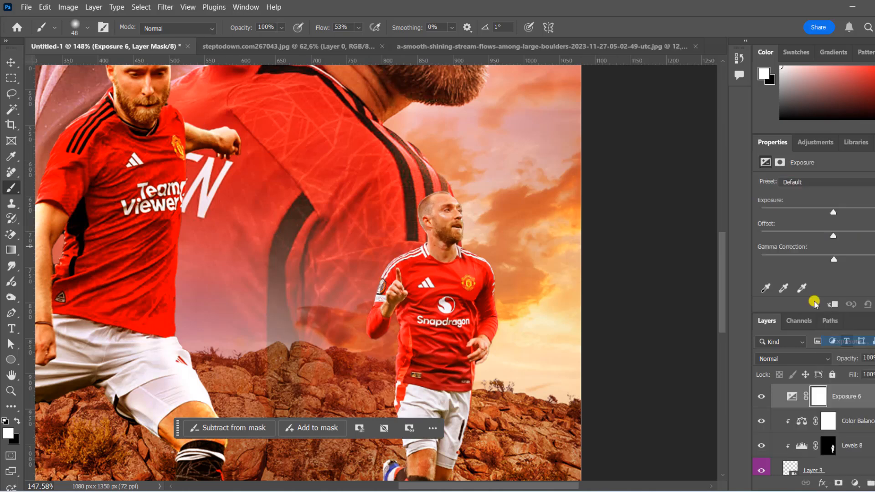
click(831, 304)
drag(834, 212, 843, 213)
Invert the Exposure mask and paint white along the running player's edges to brighten them with rim highlights.
click(827, 396)
key(ctrl+i)
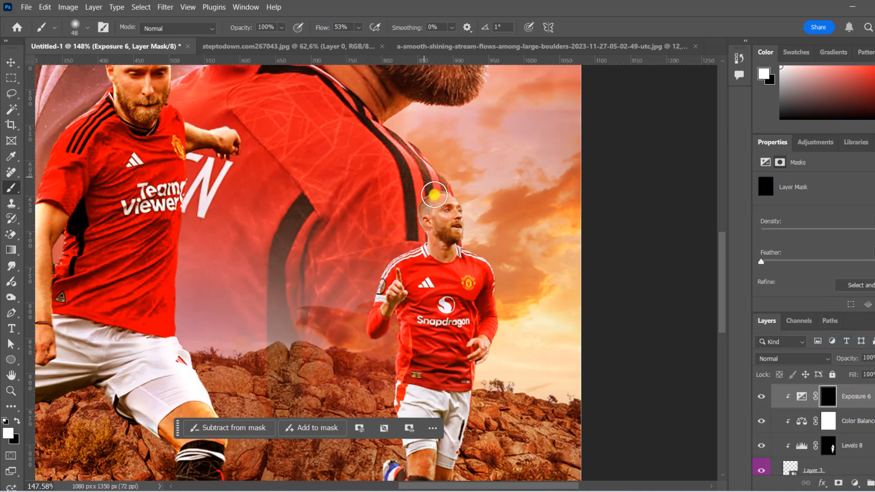
scroll(449, 275, down, 5)
scroll(410, 328, up, 4)
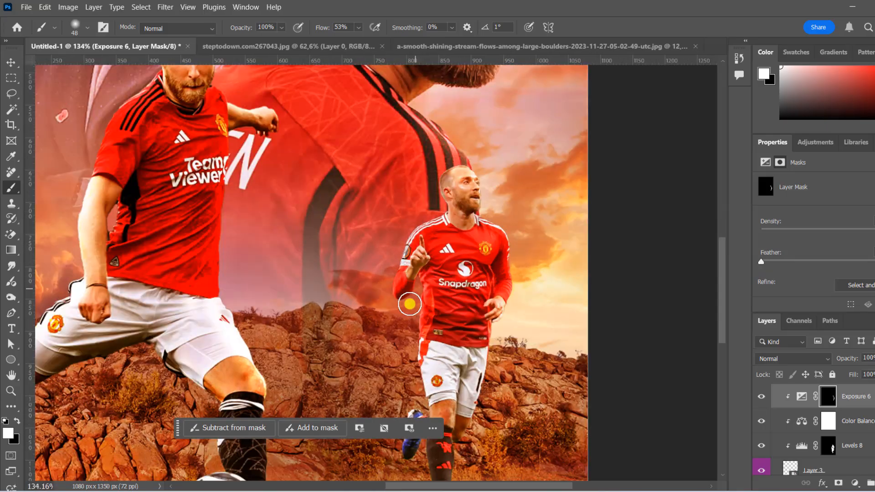
scroll(434, 210, down, 6)
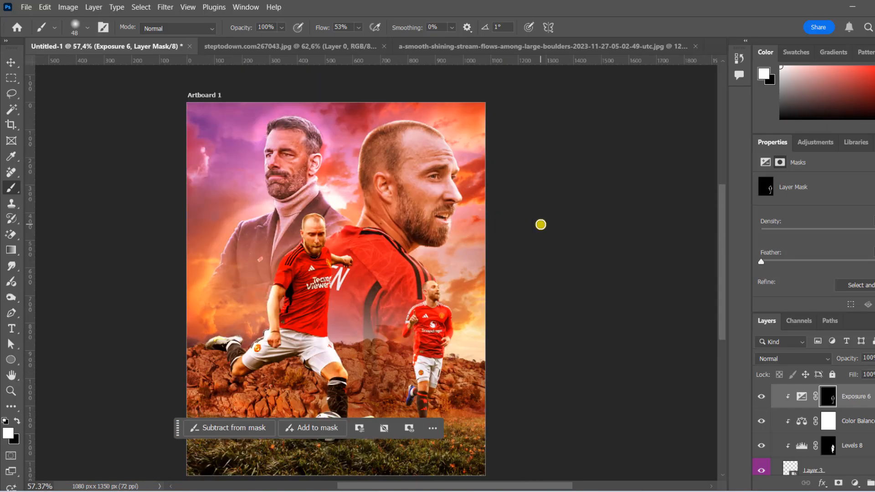
Examine the full poster to judge how the shaded players sit in the scene.
key(v)
scroll(444, 180, down, 3)
scroll(256, 187, up, 2)
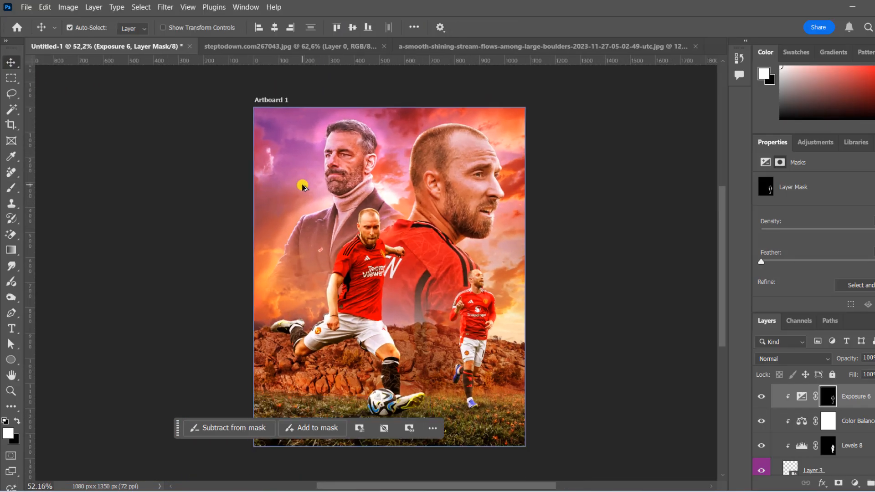
scroll(304, 187, down, 1)
scroll(371, 171, up, 2)
click(367, 196)
scroll(430, 192, down, 2)
scroll(428, 193, up, 2)
scroll(473, 258, down, 1)
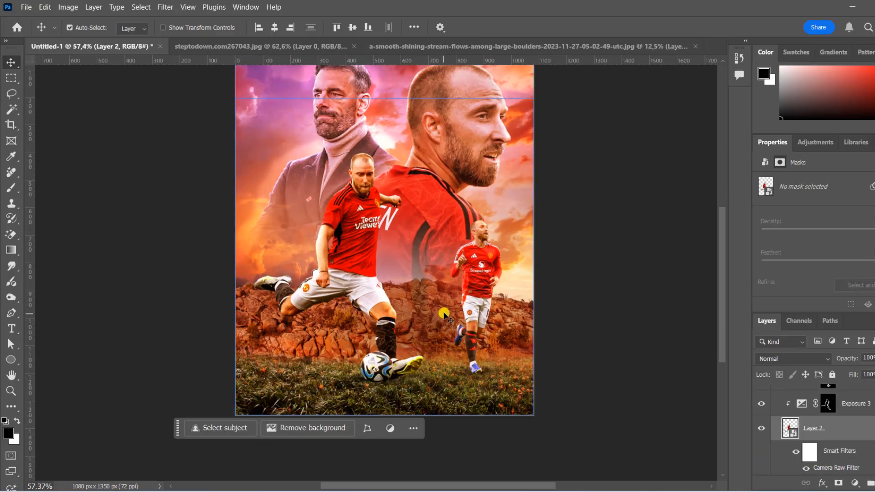
Add a dark brownish-grey Solid Color fill directly above Color Fill 5 and set its blending mode to Multiply.
click(443, 314)
click(762, 413)
click(763, 413)
click(763, 413)
click(763, 413)
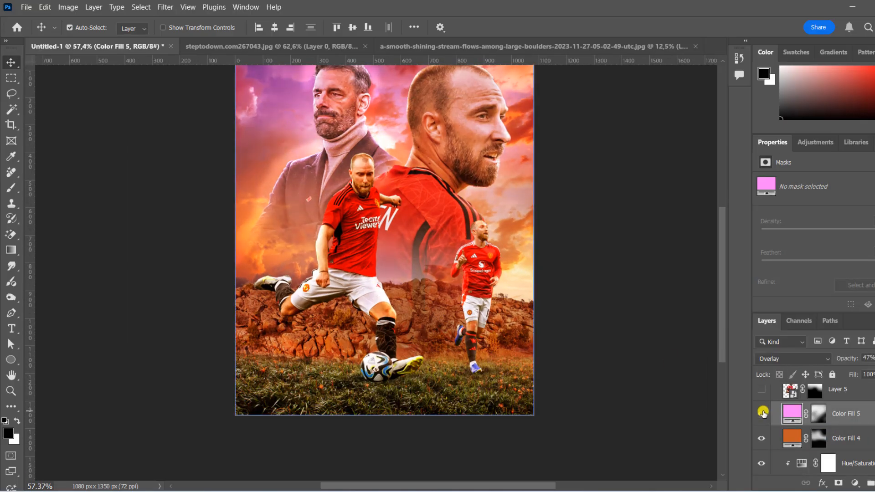
click(854, 482)
click(841, 274)
click(629, 399)
click(861, 277)
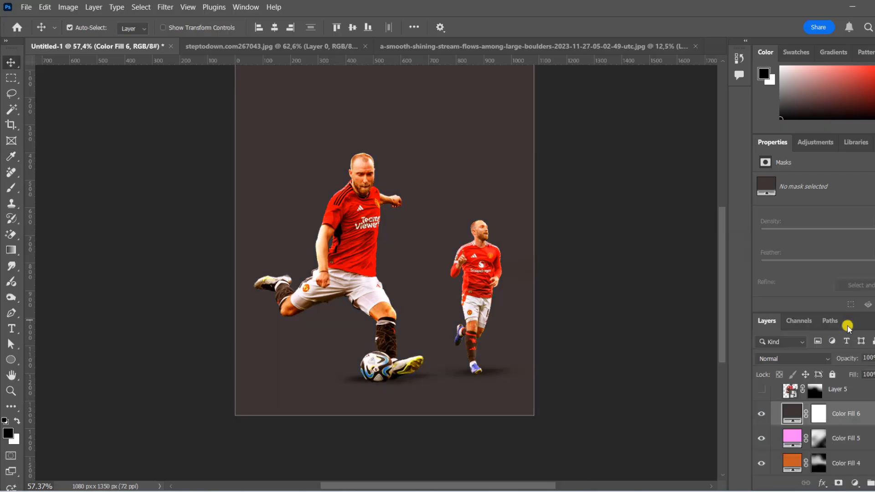
click(793, 358)
click(763, 192)
Invert the dark fill's mask and paint white with a 900 px soft brush to darken the rocks, ground and lower edges.
click(819, 413)
key(ctrl+i)
key(b)
key(x)
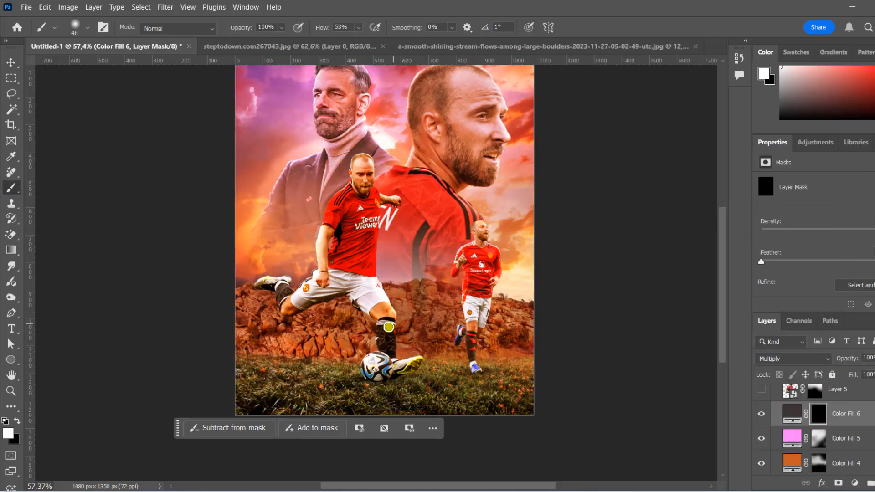
key(bracketright)
key(bracketright)
key(bracketright)
key(bracketright)
key(bracketright)
key(bracketright)
key(bracketright)
key(bracketright)
key(bracketright)
key(bracketright)
key(bracketright)
key(bracketright)
key(bracketright)
key(bracketright)
key(bracketright)
key(bracketright)
key(bracketright)
click(441, 330)
click(219, 340)
scroll(504, 292, down, 4)
scroll(611, 227, up, 3)
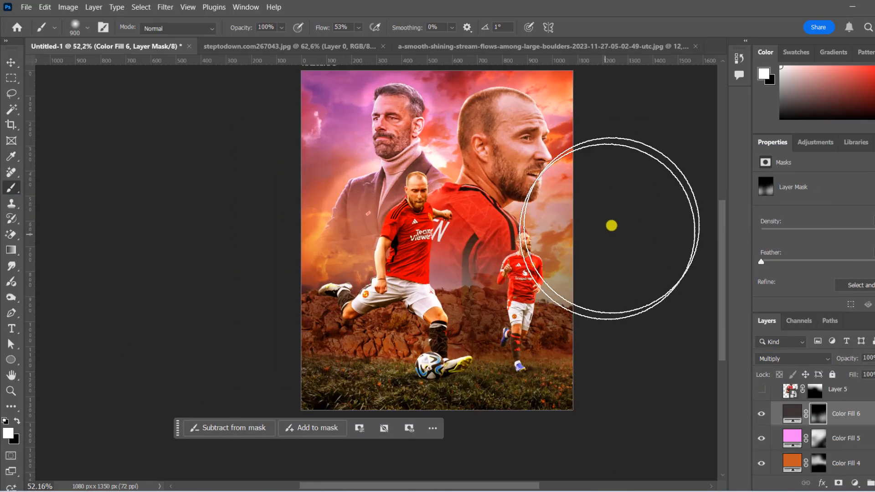
Compare the poster with and without the dark Multiply fill and set the fill's opacity to 59%.
scroll(242, 210, up, 2)
click(762, 414)
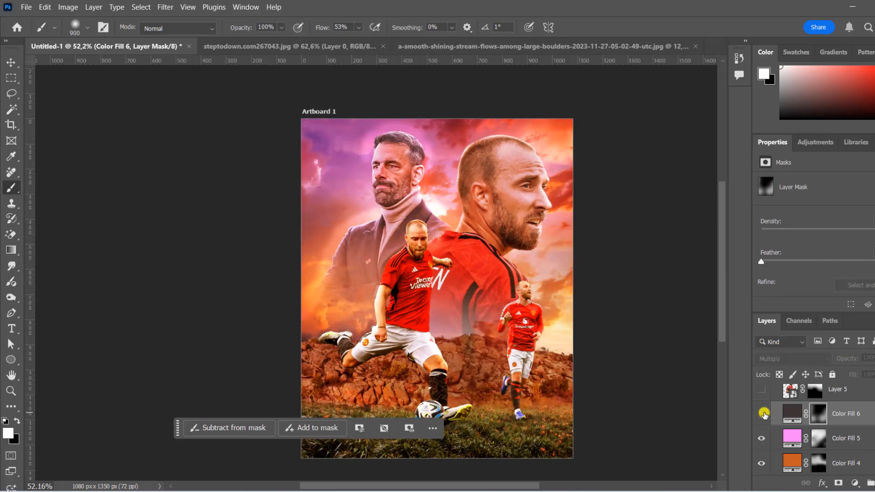
click(762, 413)
click(874, 357)
drag(874, 370, 873, 371)
scroll(217, 244, down, 2)
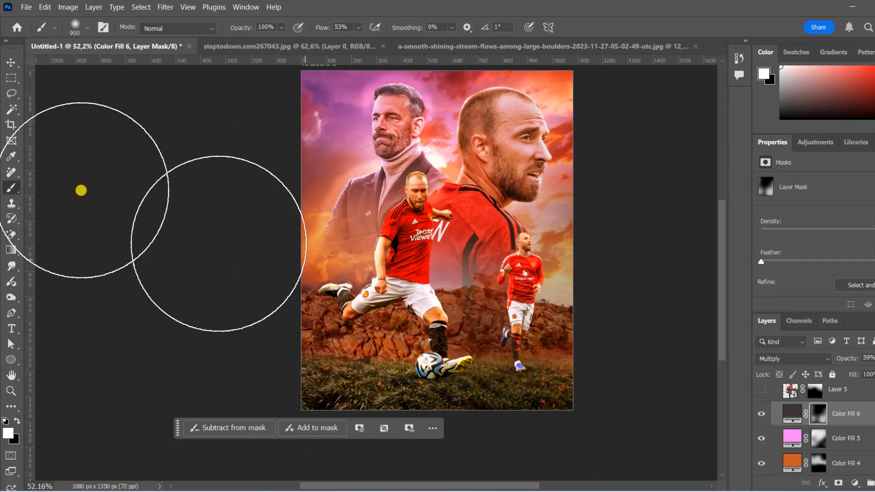
click(11, 62)
scroll(545, 244, down, 3)
scroll(625, 195, up, 4)
click(525, 183)
scroll(520, 174, up, 2)
scroll(494, 191, down, 2)
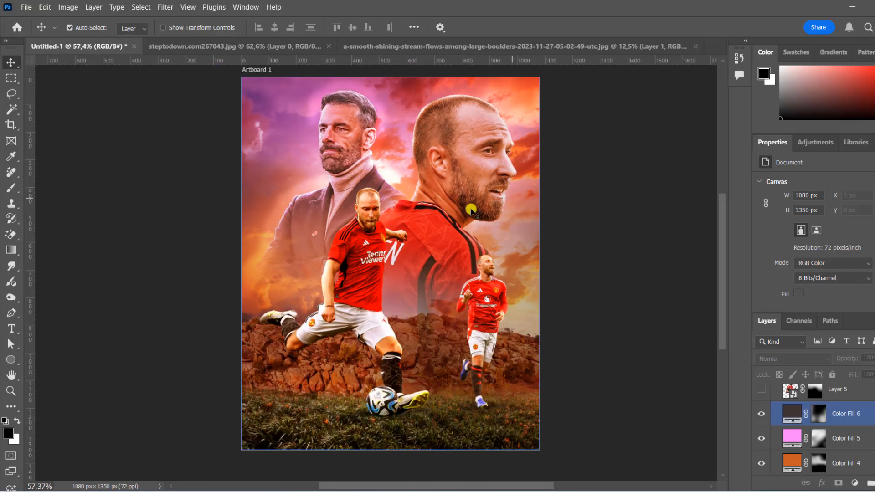
Add a clipped Selective Color adjustment directly above Layer 2, the kicking player.
scroll(376, 201, up, 5)
click(367, 201)
scroll(838, 420, up, 2)
scroll(811, 418, down, 1)
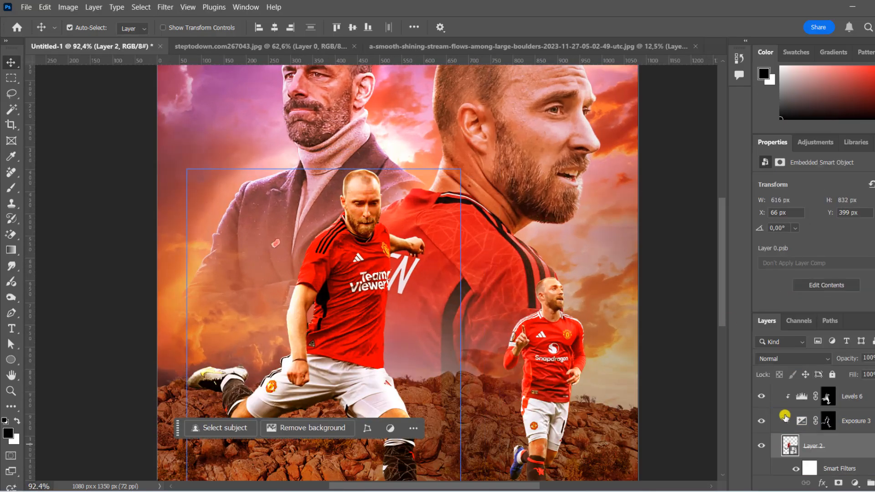
scroll(785, 413, up, 2)
click(762, 405)
click(761, 405)
scroll(820, 455, down, 1)
click(844, 482)
click(856, 472)
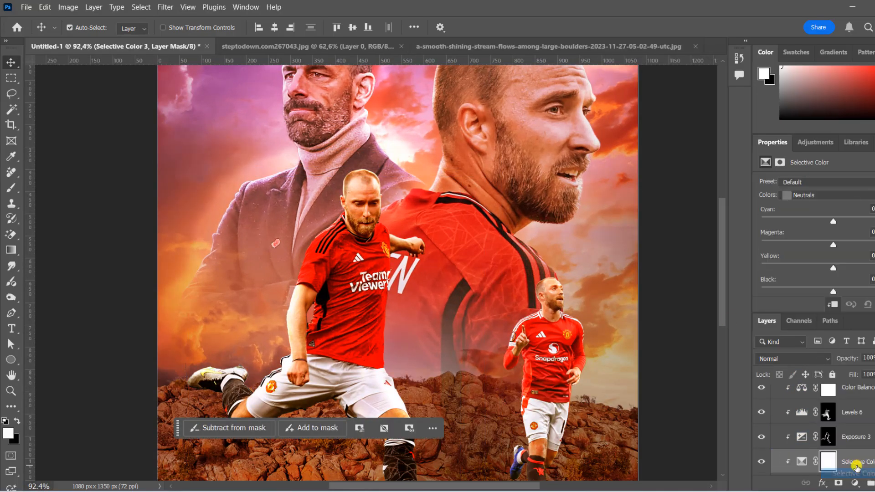
In Selective Color, raise cyan and magenta and reduce yellow in the Reds, and reduce magenta in the Yellows.
click(826, 202)
click(815, 196)
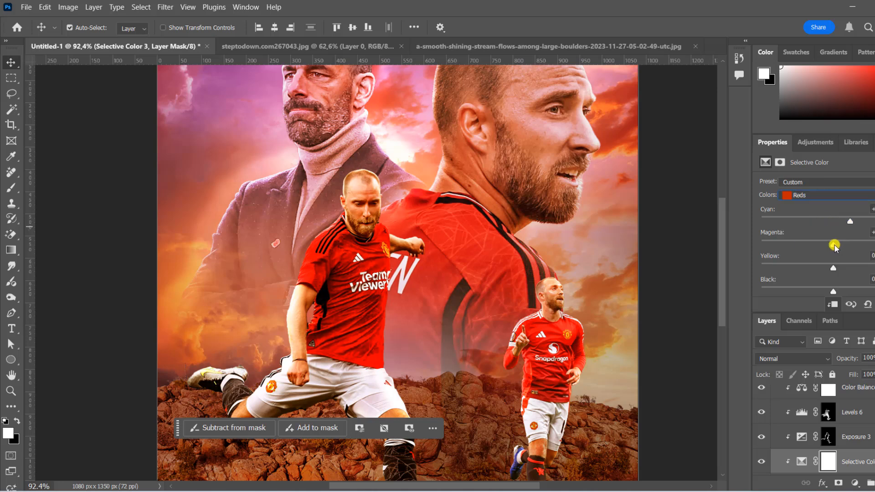
drag(834, 245, 847, 248)
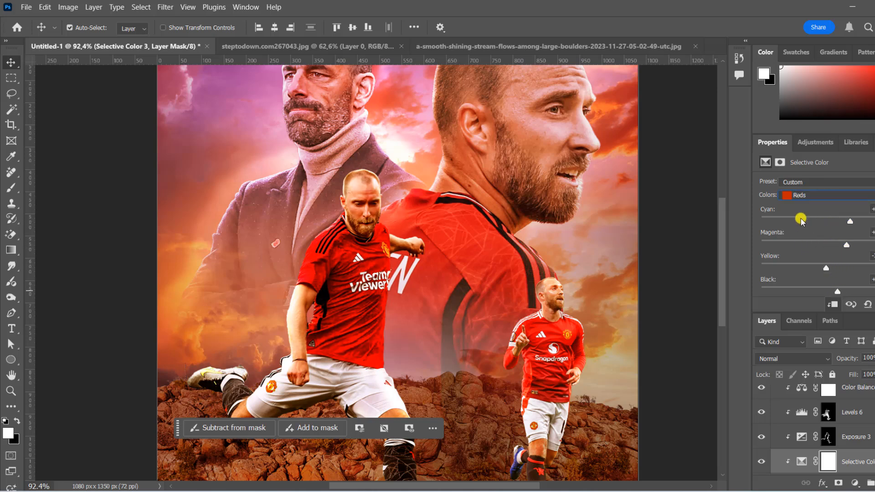
click(820, 195)
click(827, 206)
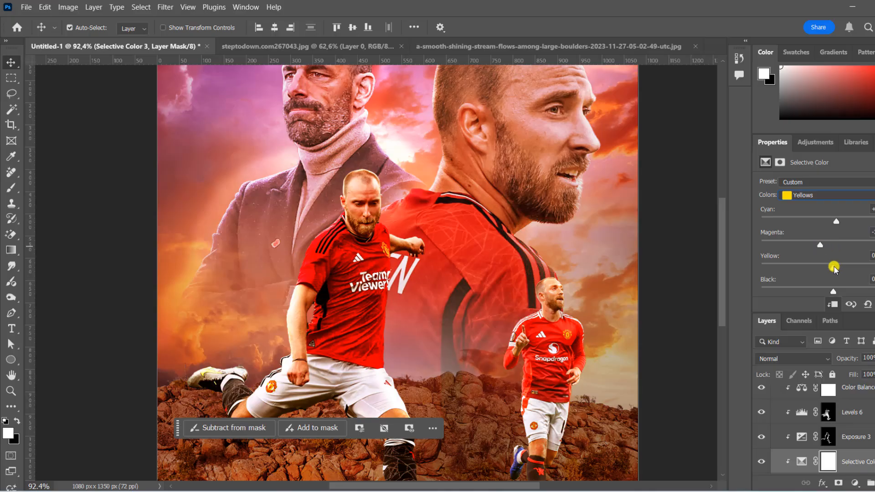
Add an off-white Solid Color fill directly above Color Fill 6 and invert its mask to black.
click(664, 204)
scroll(635, 238, down, 3)
scroll(645, 232, up, 1)
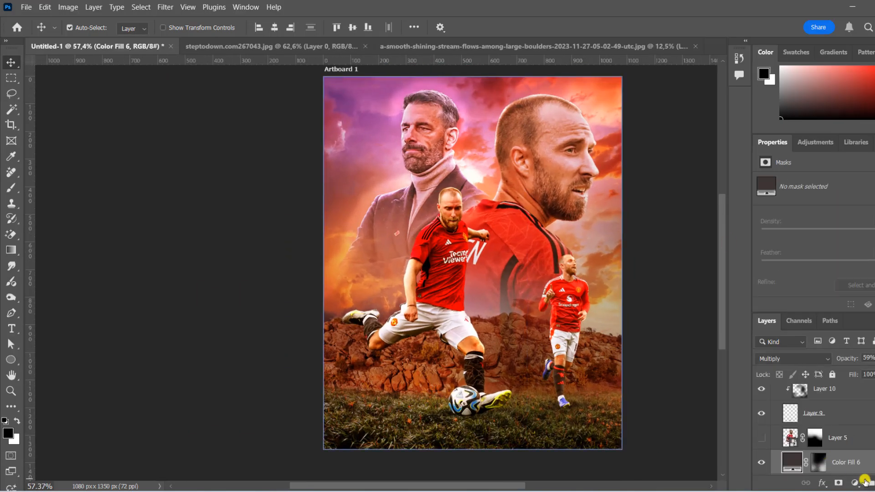
click(847, 274)
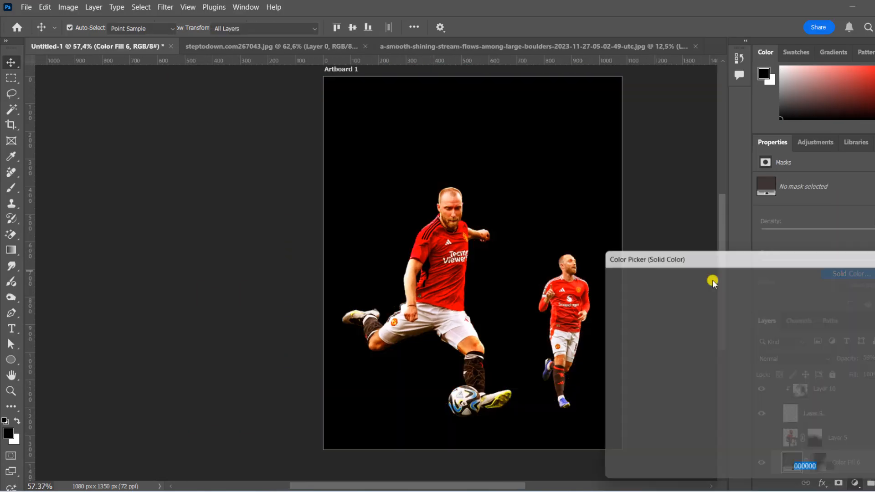
click(610, 288)
click(857, 277)
click(820, 462)
key(ctrl+i)
Search the brush presets for "fog" and pick the Fog brush at 432 px for painting on the mask.
click(13, 188)
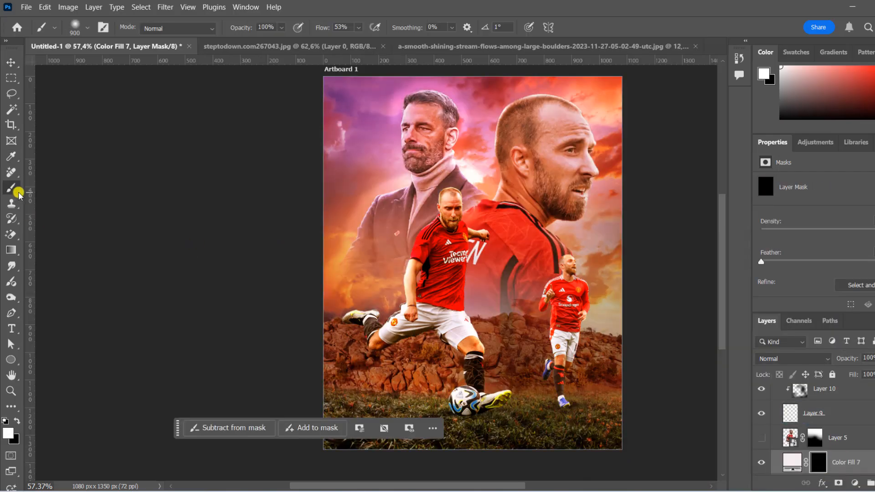
key(bracketleft)
key(bracketleft)
right_click(467, 314)
click(519, 352)
text(fog)
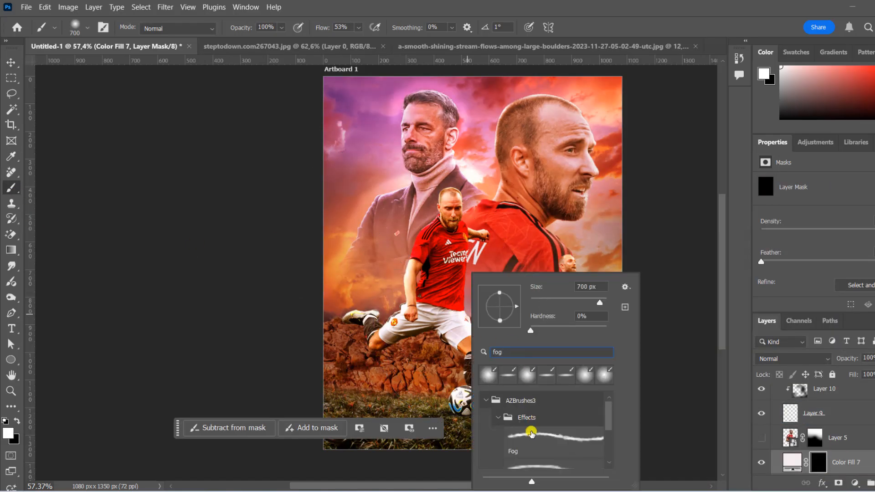
click(588, 286)
text(432)
key(Return)
drag(365, 40, 396, 114)
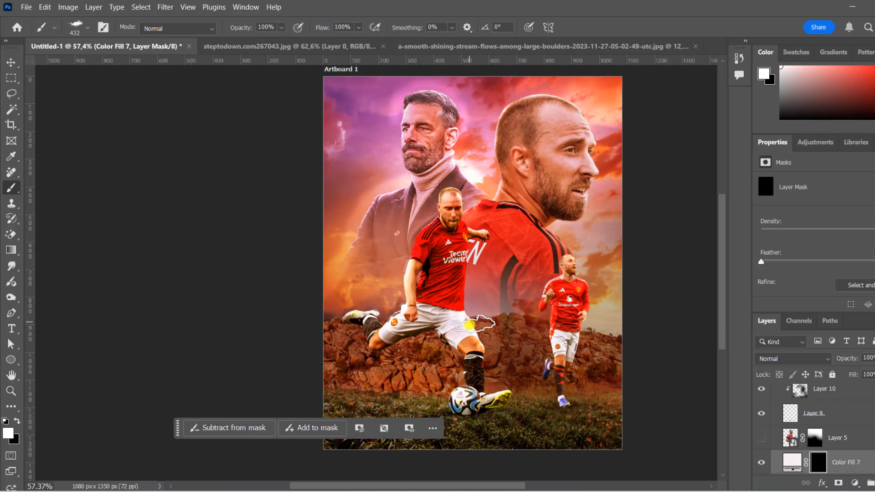
Enlarge the fog brush to 1300 px, undo the test stroke and set the flow to 43%.
key(bracketright)
key(bracketright)
key(bracketright)
key(bracketright)
key(bracketright)
key(bracketright)
key(bracketright)
key(bracketright)
key(bracketright)
click(440, 377)
key(ctrl+z)
click(359, 28)
click(340, 40)
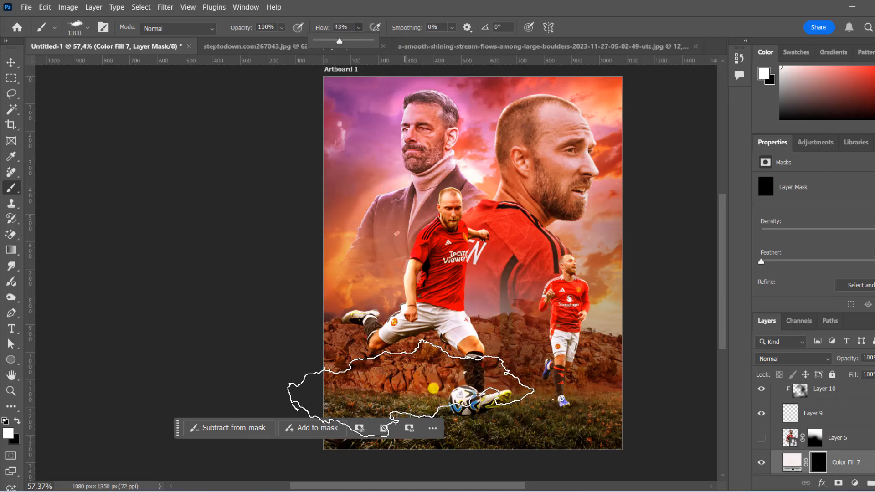
Paint fog on the Color Fill 7 mask across the rocks and around the players' legs, with the brush at 1300 and 900 px.
click(433, 390)
click(571, 353)
key(bracketleft)
key(bracketleft)
key(bracketleft)
key(bracketleft)
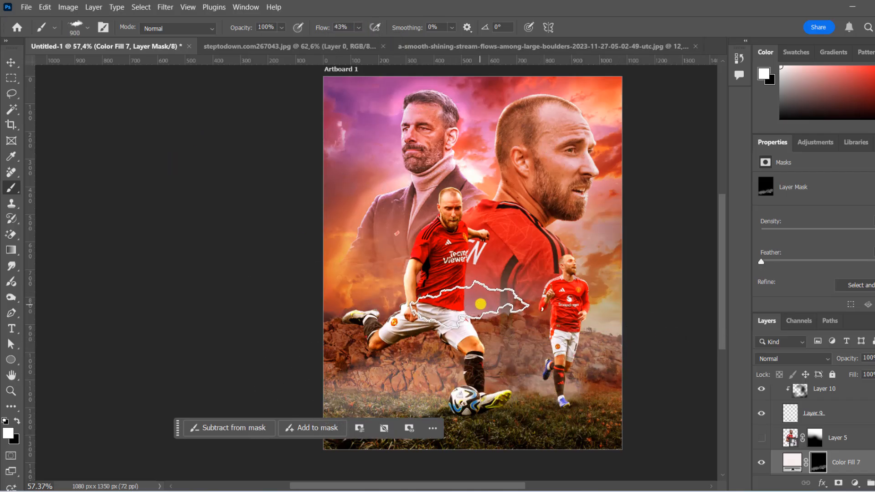
click(339, 317)
scroll(593, 340, down, 2)
Resize the fog brush to 1400 px and paint fog on the mask along the lower edge of the grass.
key(bracketright)
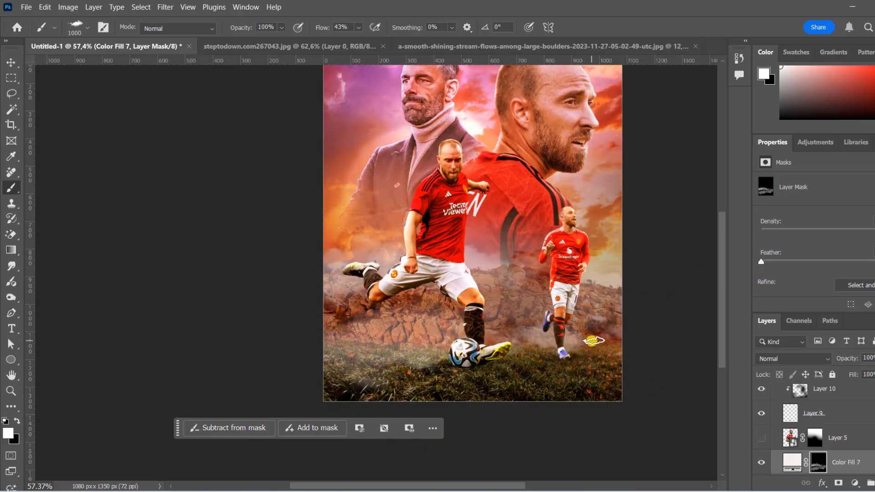
key(bracketright)
scroll(648, 229, down, 2)
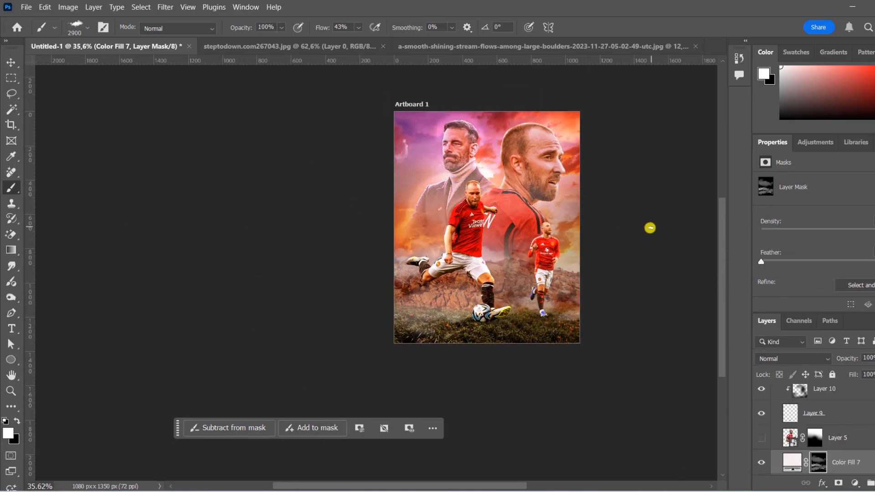
key(bracketleft)
key(bracketleft)
key(bracketleft)
key(bracketleft)
key(bracketleft)
key(bracketleft)
key(bracketleft)
key(bracketleft)
key(bracketleft)
key(bracketleft)
key(bracketleft)
key(bracketleft)
key(bracketleft)
key(bracketleft)
key(bracketleft)
click(496, 395)
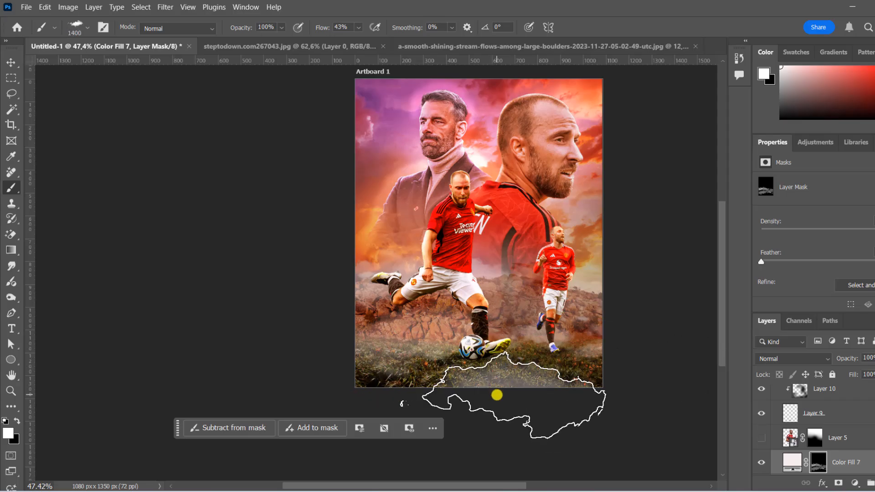
scroll(660, 237, up, 4)
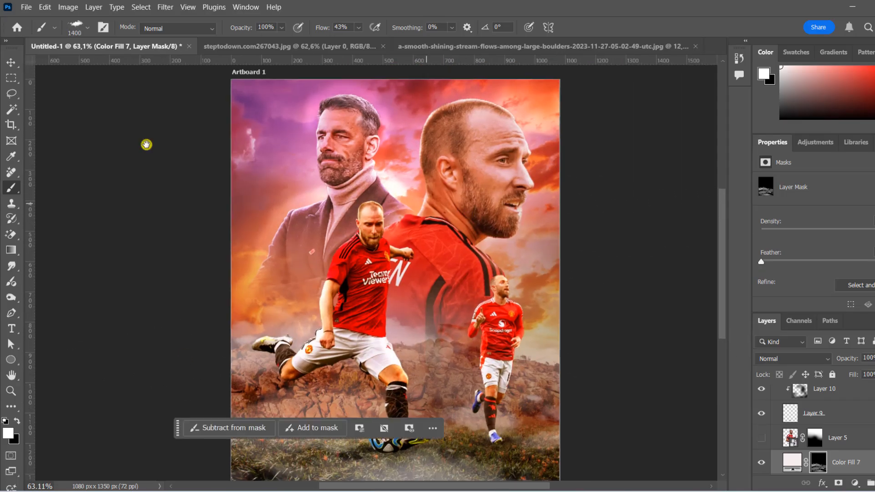
Stamp all visible layers into a single merged layer above Exposure 6.
key(v)
scroll(340, 198, down, 4)
scroll(710, 304, up, 2)
scroll(855, 406, up, 5)
click(856, 412)
key(ctrl+alt+shift+e)
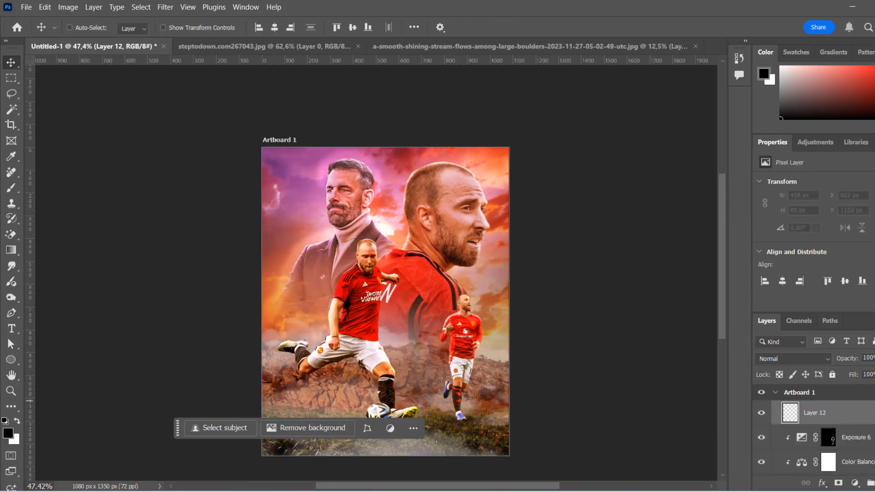
Add a Color Lookup adjustment above the merged layer with the 2Strip.look 3DLUT file.
click(855, 482)
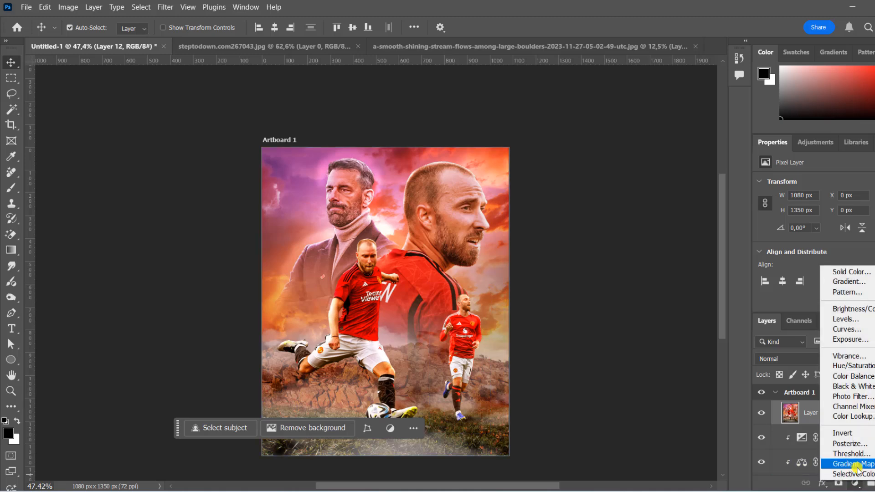
click(846, 415)
click(820, 183)
click(780, 40)
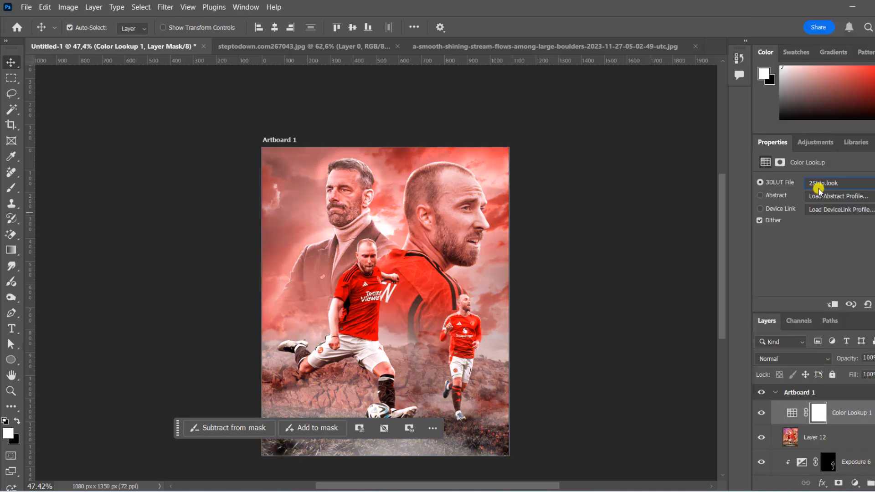
Try the 3DLUT presets one after another on the Color Lookup, including DropBlues, Fuji ETERNA 250D, Fuji REALA 500D and Kodak 5205.
key(Down)
key(Down)
key(Down)
key(Down)
key(Down)
key(Down)
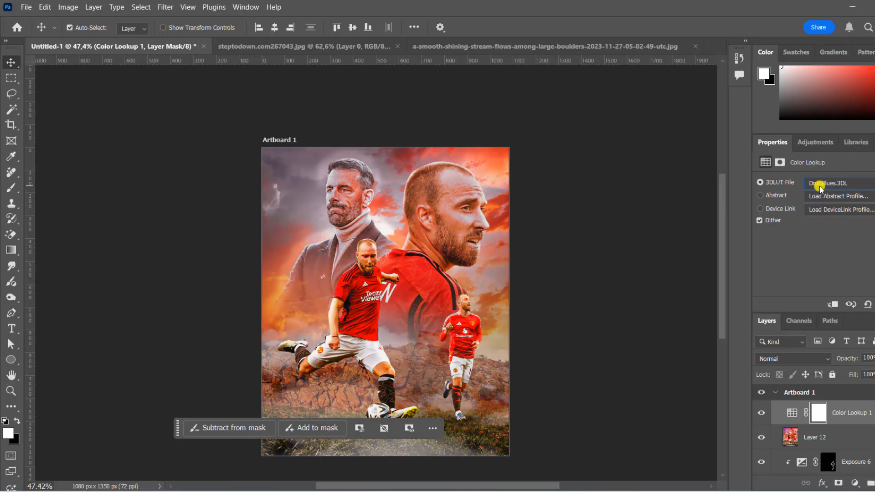
key(Down)
key(Down)
key(Down)
key(Down)
key(Down)
key(Down)
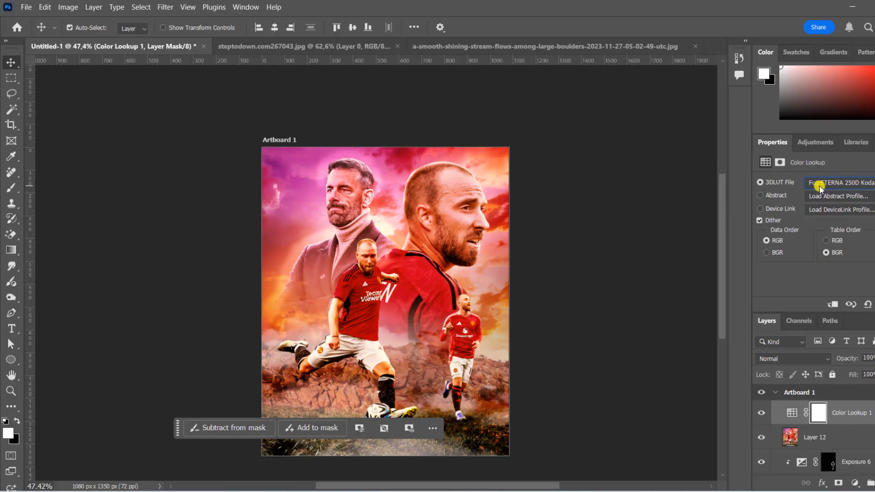
key(Down)
key(Down)
key(Down)
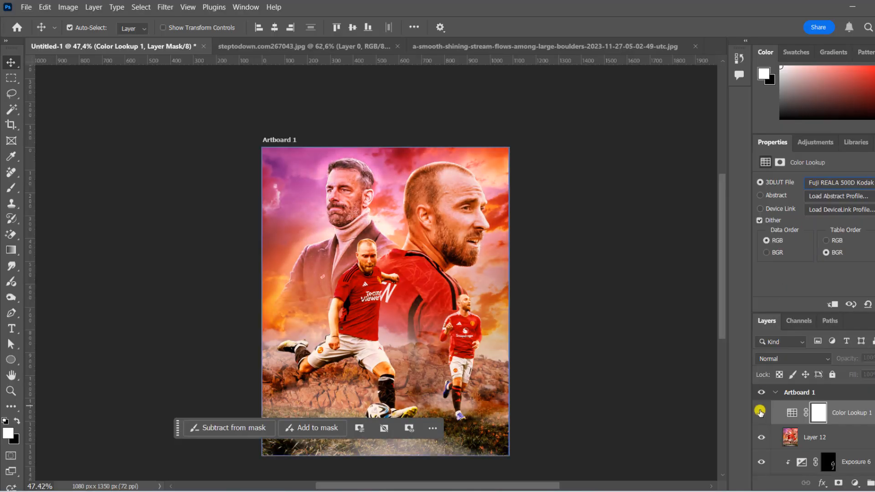
Load 3Strip.look in the Color Lookup, set the layer to Soft Light at 28% opacity and compare the poster with and without it.
click(840, 183)
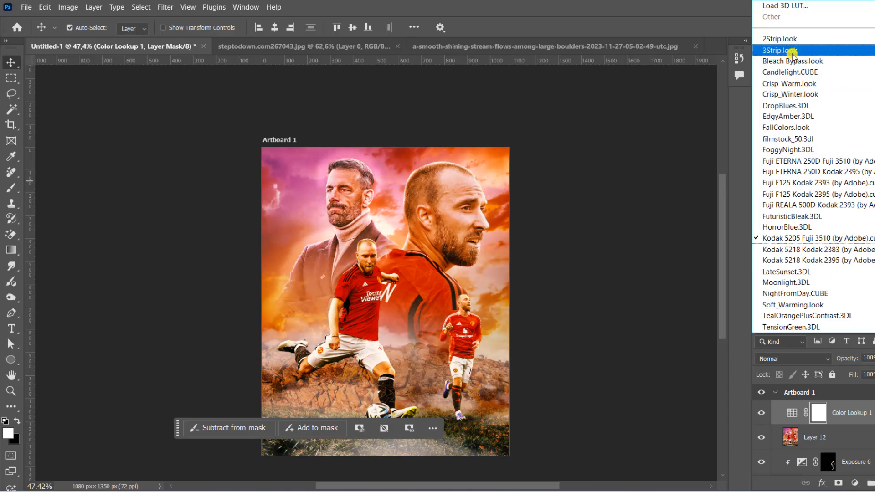
click(781, 51)
click(795, 358)
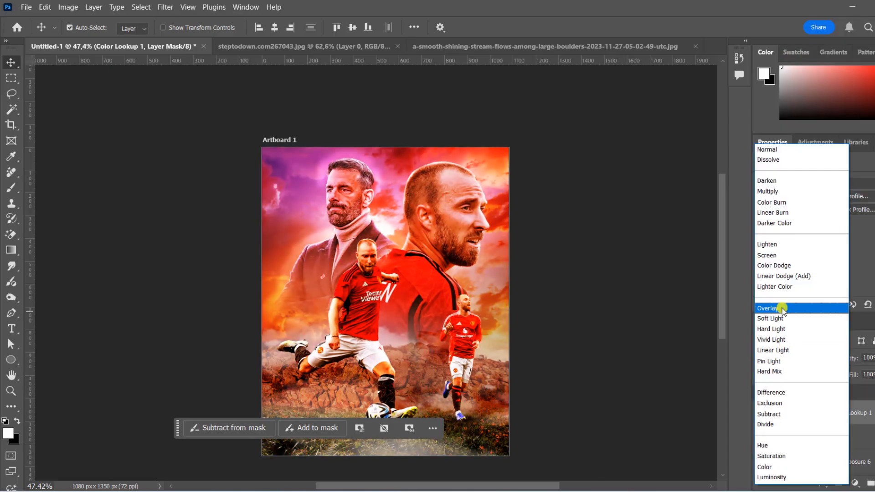
click(775, 306)
click(870, 370)
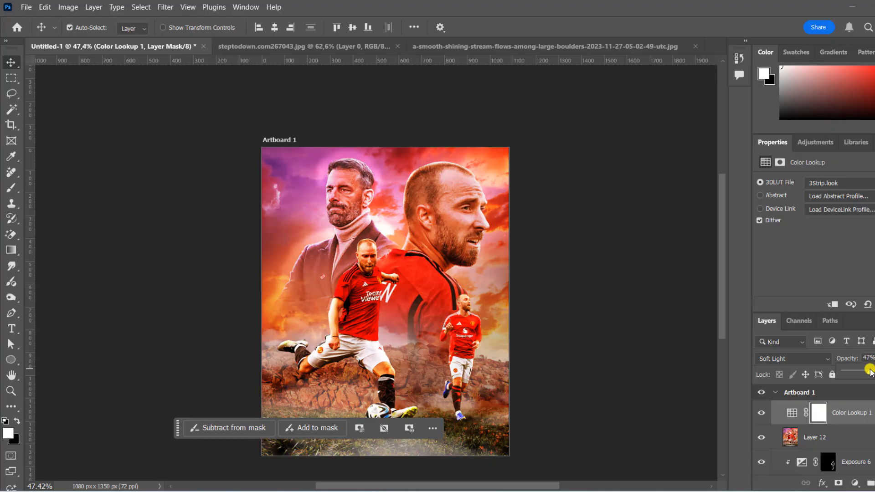
scroll(615, 188, down, 2)
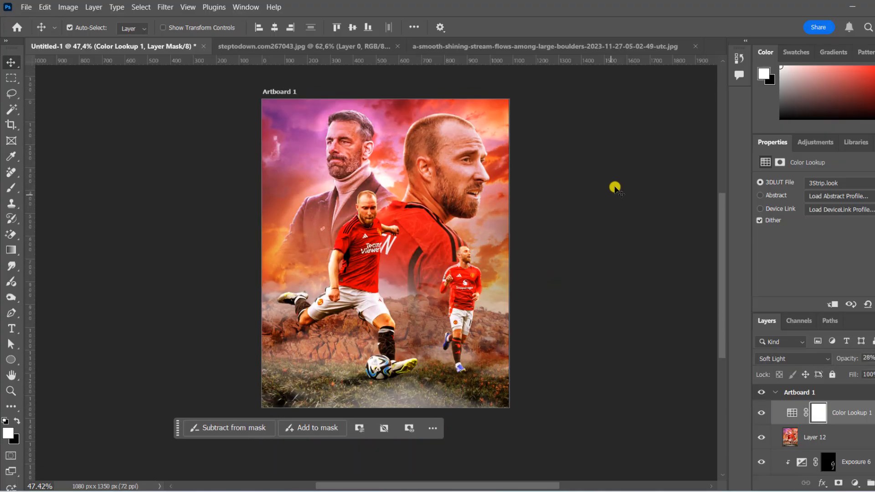
scroll(382, 159, up, 5)
scroll(446, 172, down, 4)
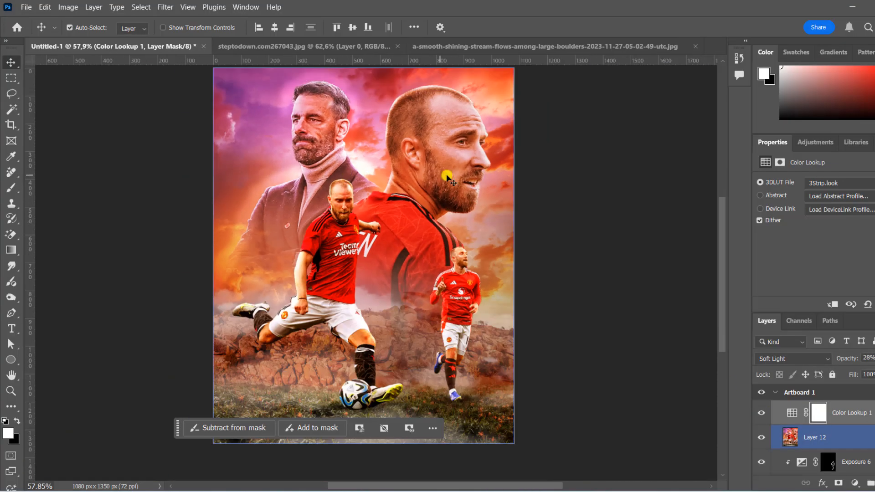
click(762, 412)
scroll(758, 412, down, 1)
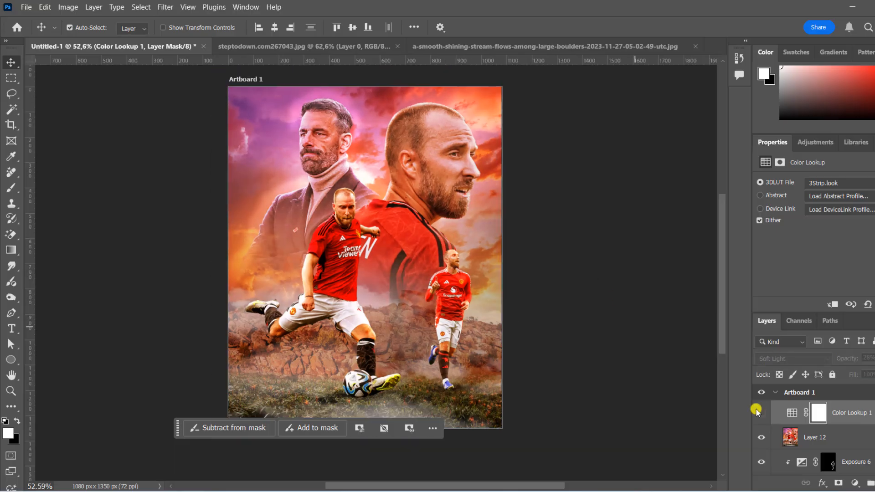
click(759, 413)
Stamp the visible layers into a new top layer and sharpen it with Unsharp Mask at 100%, radius 2.0 pixels and threshold 1.
key(ctrl+alt+shift+e)
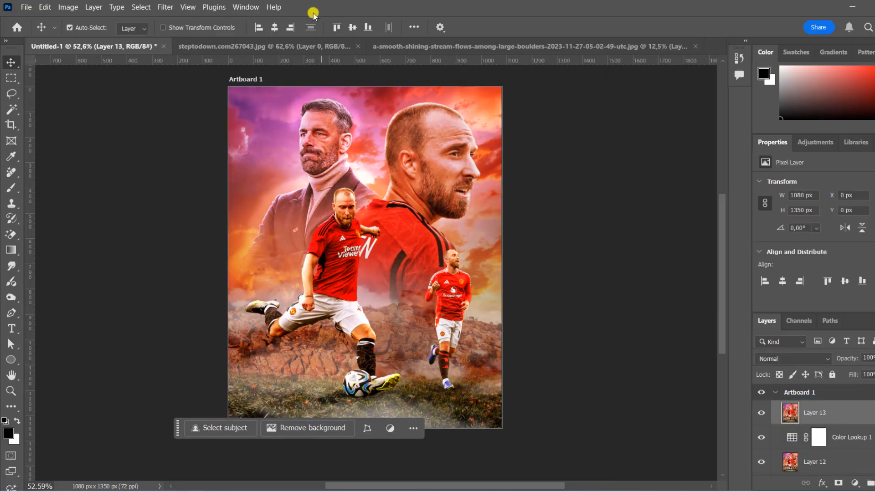
click(187, 7)
mouse_move(178, 246)
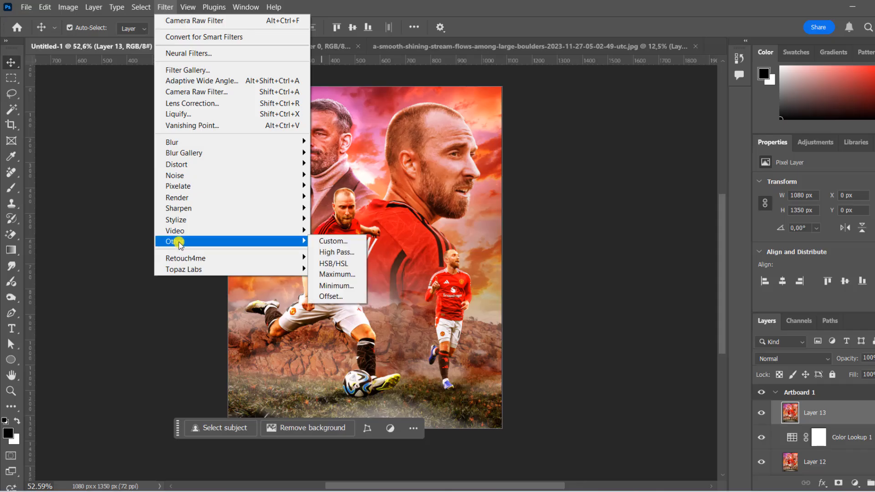
mouse_move(182, 208)
click(335, 252)
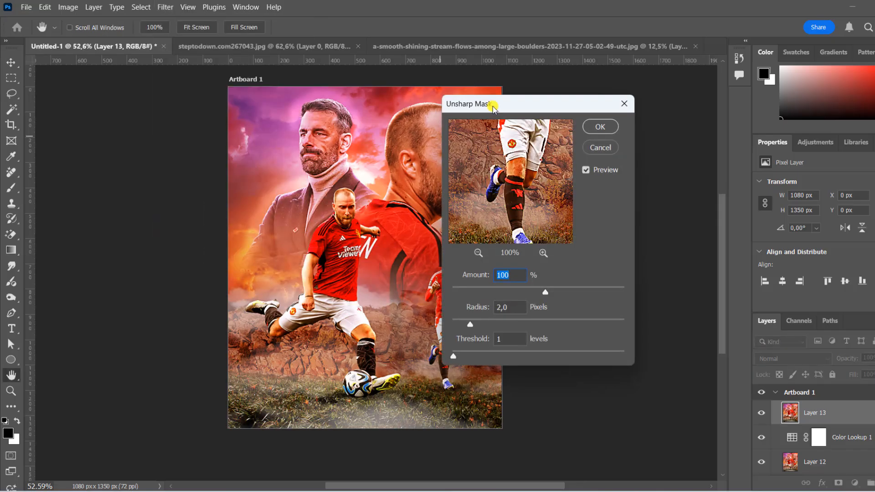
key(Return)
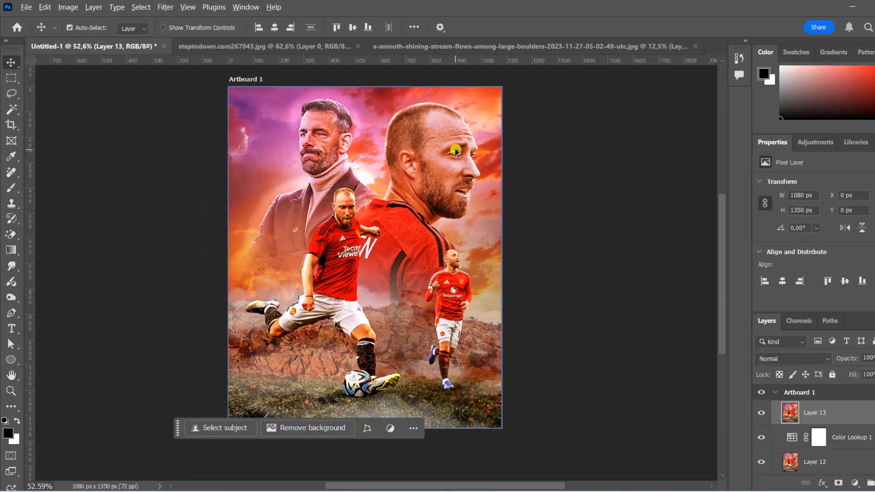
scroll(455, 150, up, 5)
scroll(512, 197, down, 2)
scroll(549, 139, down, 3)
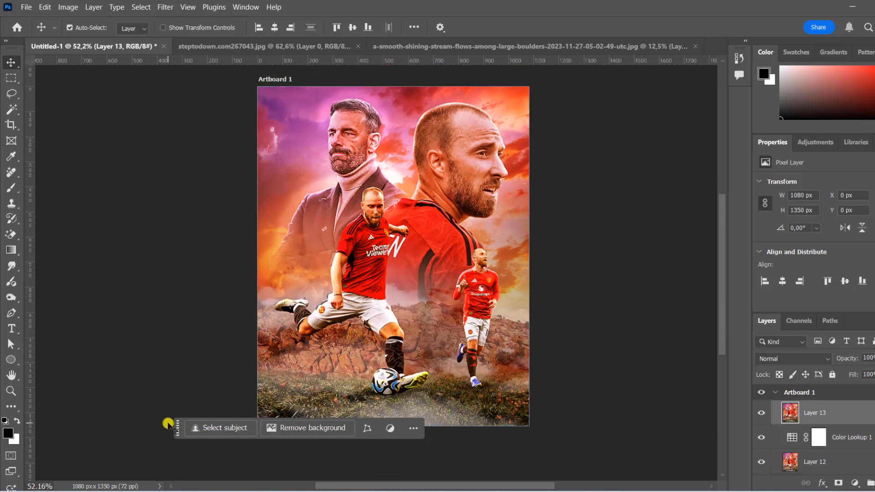
Move the contextual task bar clear of the artboard and convert the sharpened Layer 13 to a smart object.
drag(168, 424, 231, 458)
scroll(428, 282, down, 2)
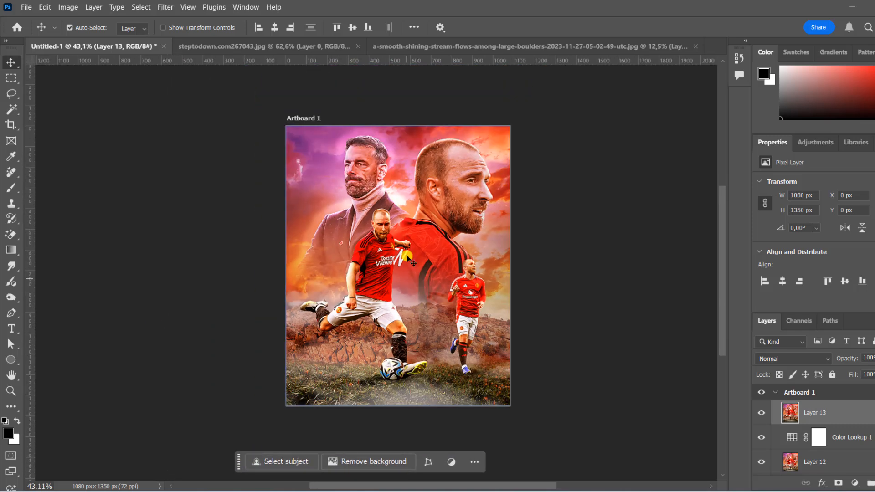
scroll(438, 150, up, 1)
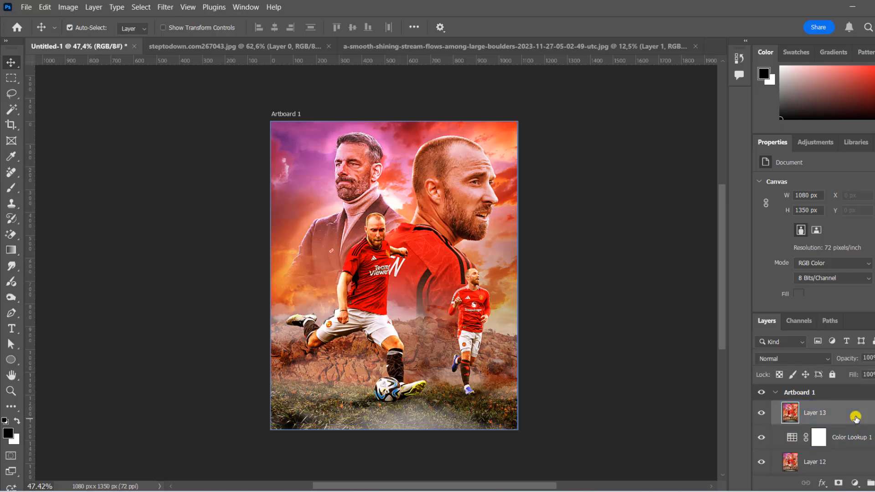
right_click(793, 410)
click(802, 402)
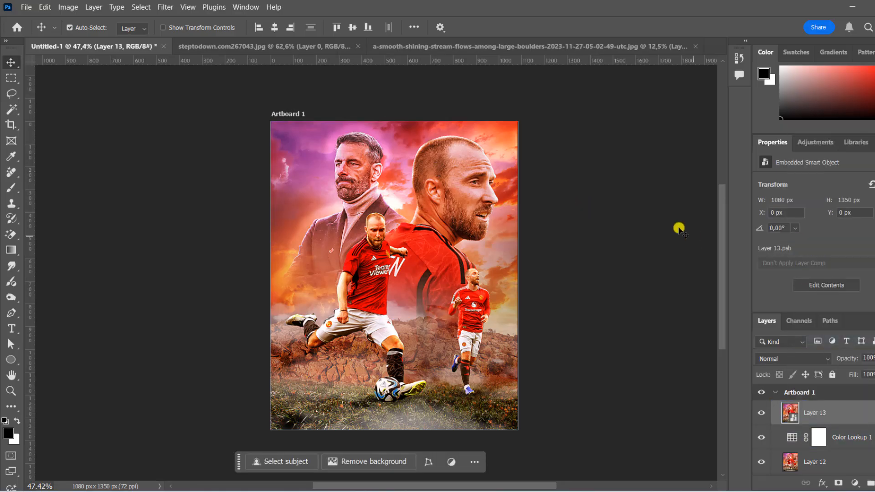
Open the Camera Raw Filter on the smart object, browse the profiles and choose Artistic 01.
click(167, 9)
click(234, 101)
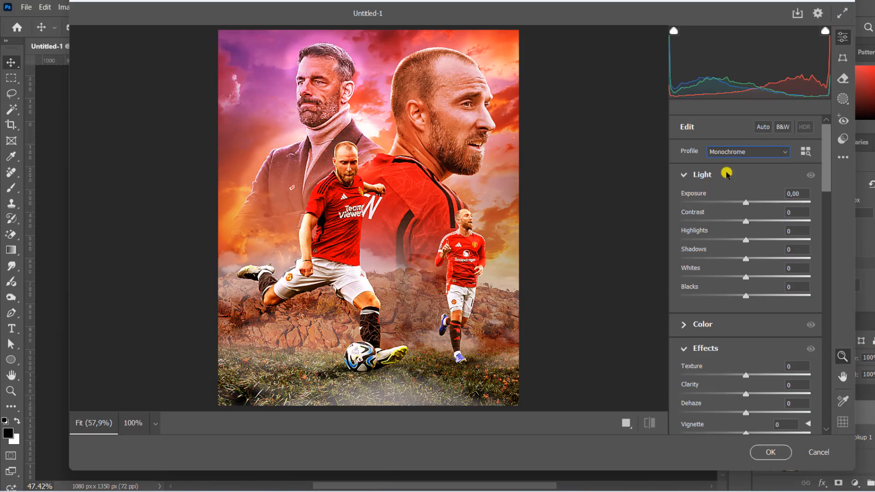
click(738, 152)
click(729, 157)
click(745, 157)
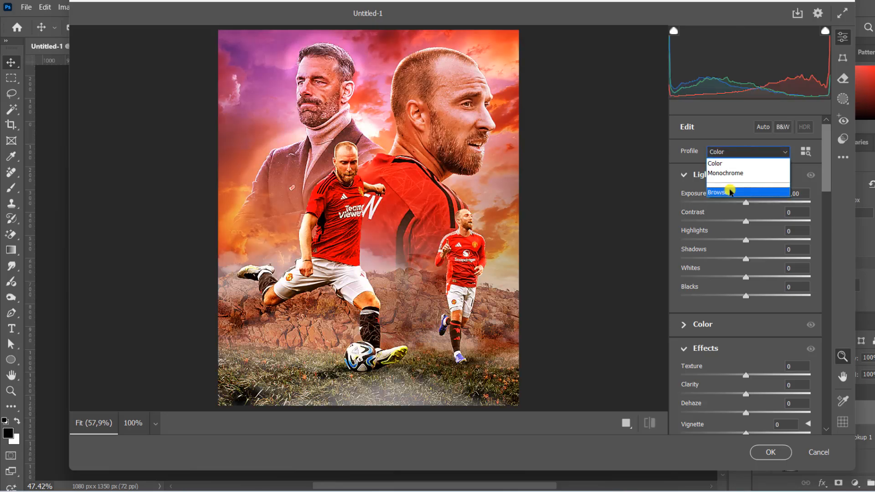
click(727, 189)
click(685, 324)
click(733, 345)
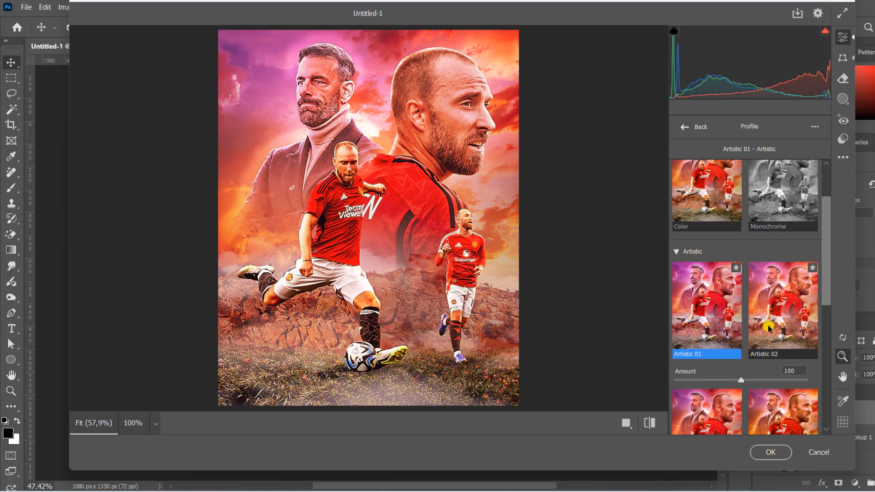
Preview the other Artistic profiles, switch to Artistic 02 and apply the Camera Raw Filter.
scroll(772, 327, down, 3)
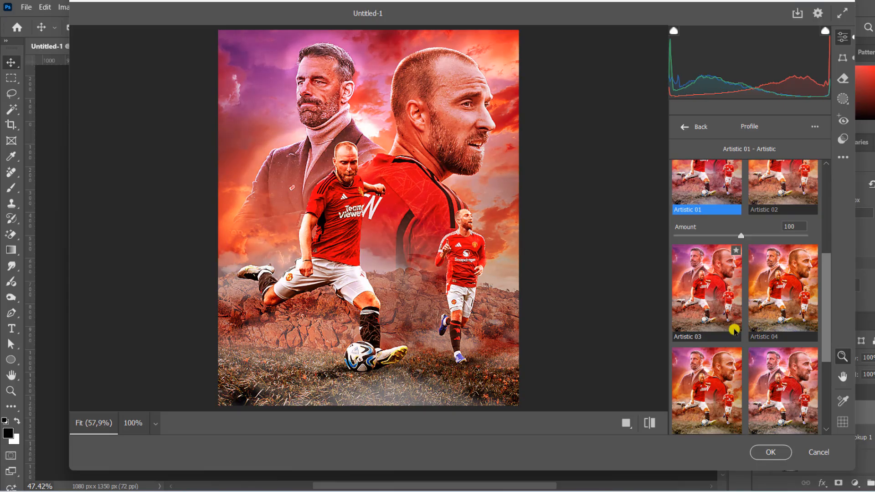
scroll(738, 337, down, 2)
scroll(738, 378, down, 2)
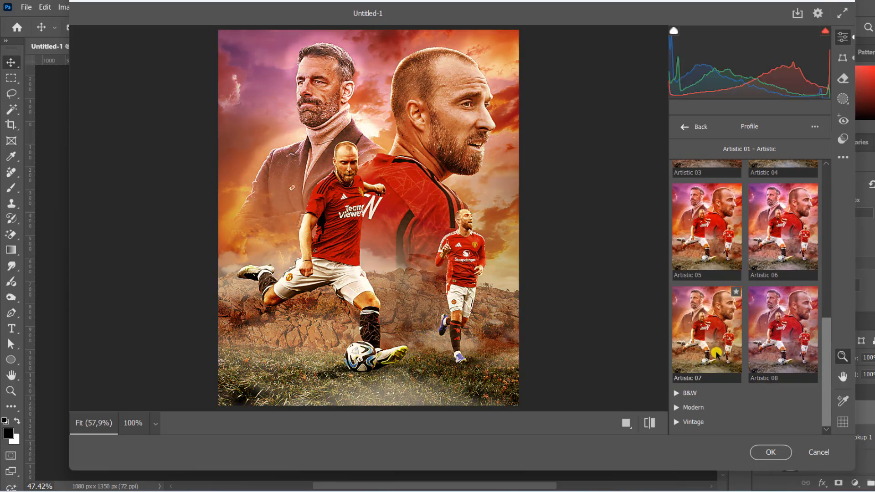
scroll(734, 278, up, 5)
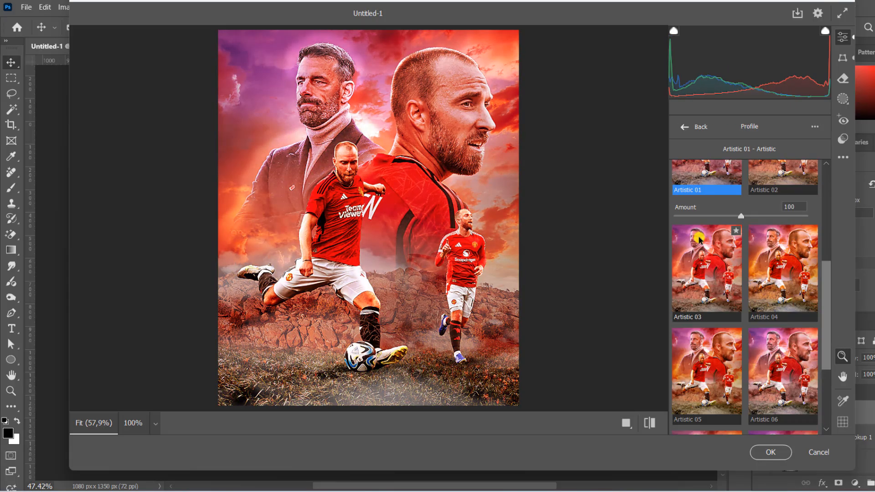
scroll(733, 248, up, 2)
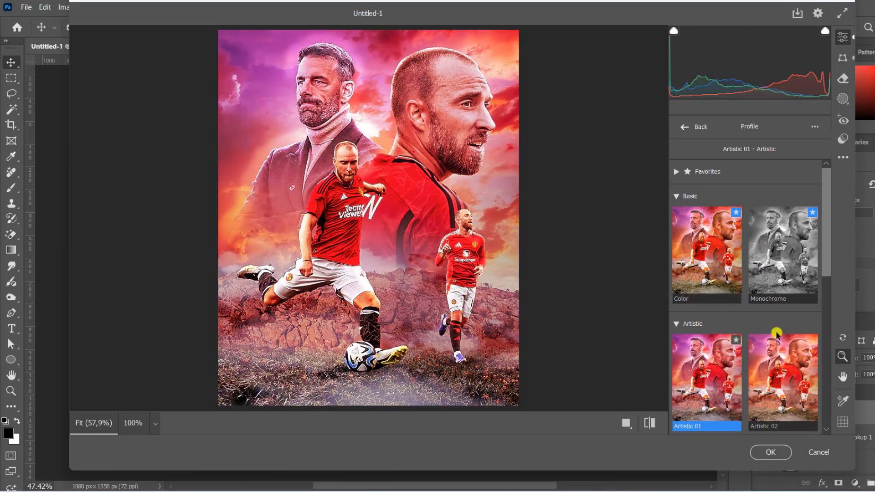
click(782, 382)
click(770, 452)
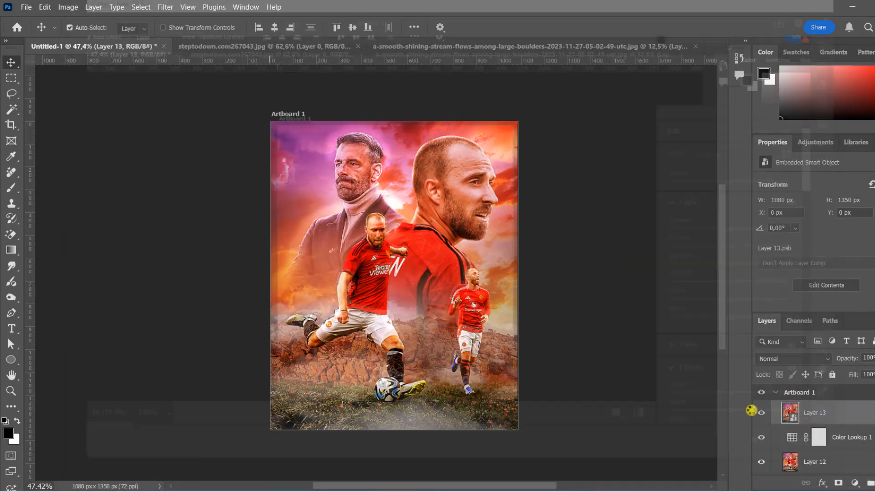
Open the Camera Raw Filter on Layer 13 again, raise Clarity to +11 and adjust the Light tones, including Contrast.
click(165, 7)
click(197, 101)
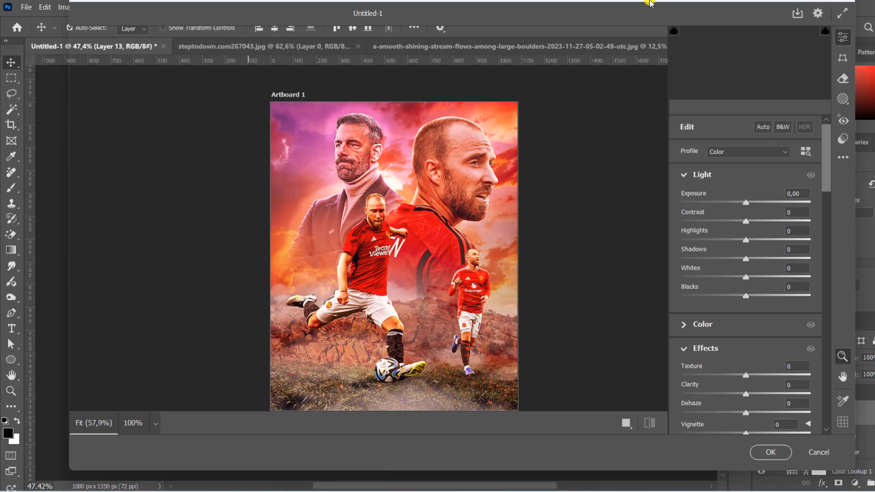
drag(751, 393, 752, 394)
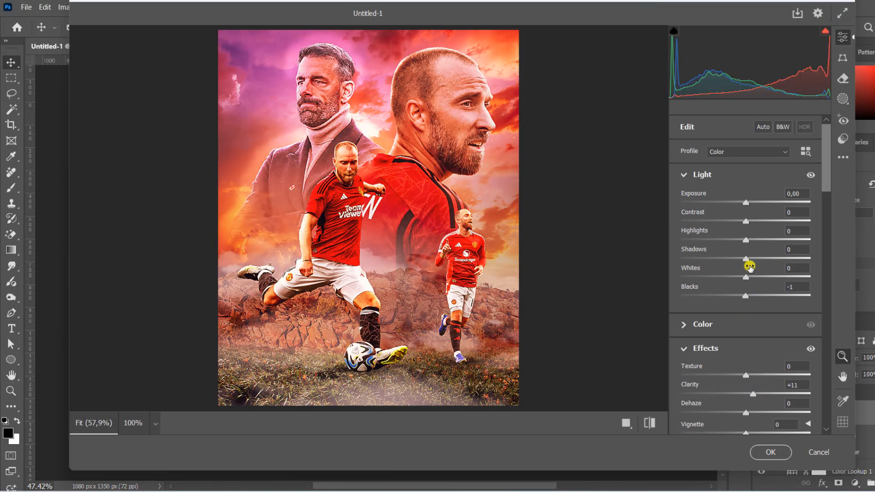
drag(746, 222, 757, 247)
Set the white balance to Temperature +6 and Tint -12, with Clarity at +15 and a Vignette of -11.
click(683, 175)
click(684, 199)
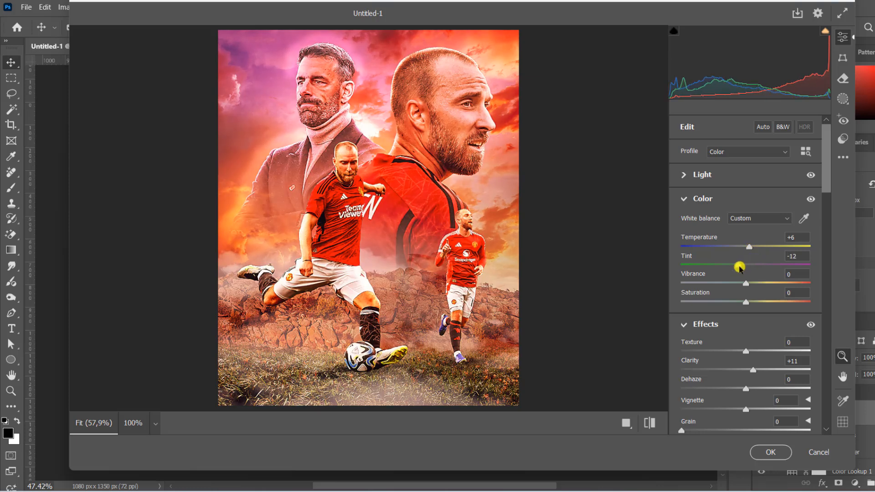
drag(750, 409, 739, 408)
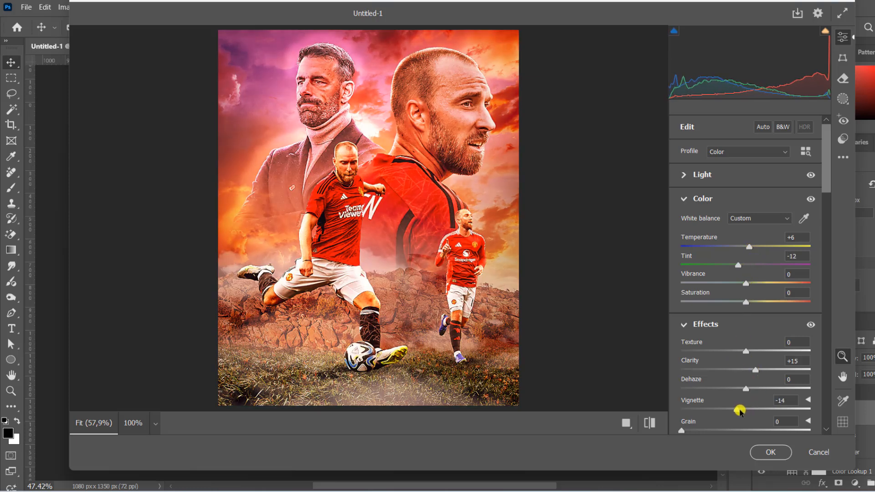
Add a point near the middle of the red curve and another at input 132, output 125 on the blue curve.
scroll(742, 392, down, 5)
click(738, 341)
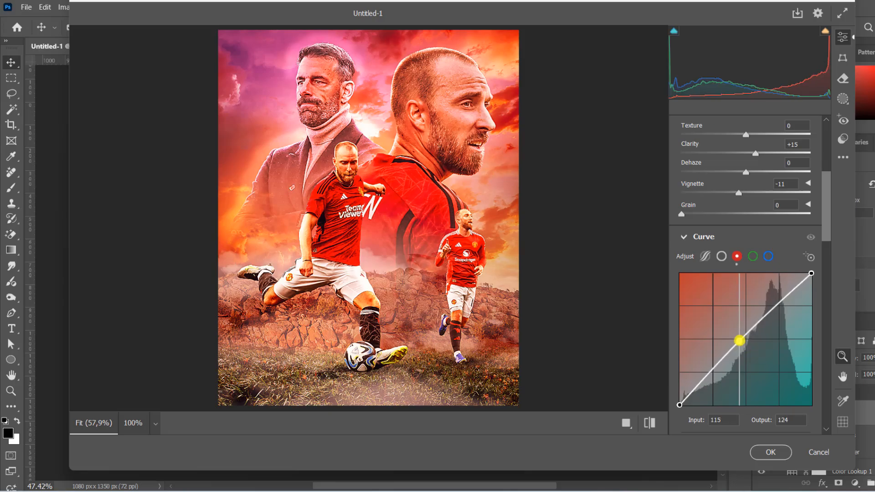
click(768, 256)
click(748, 341)
scroll(747, 342, down, 5)
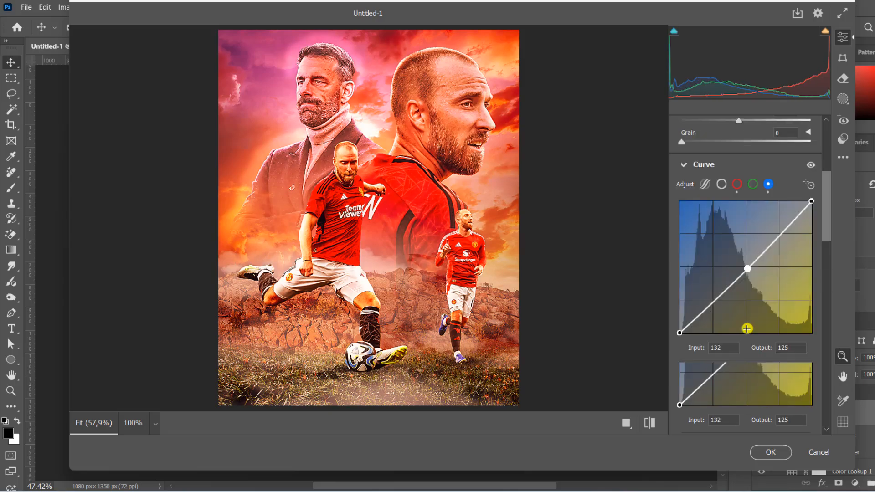
Shift the Color Mixer hues to Reds +1, Yellows -9 and Magentas -9.
mouse_move(747, 348)
mouse_down()
mouse_move(757, 348)
mouse_move(743, 348)
mouse_move(741, 334)
mouse_up()
click(687, 312)
scroll(741, 386, down, 3)
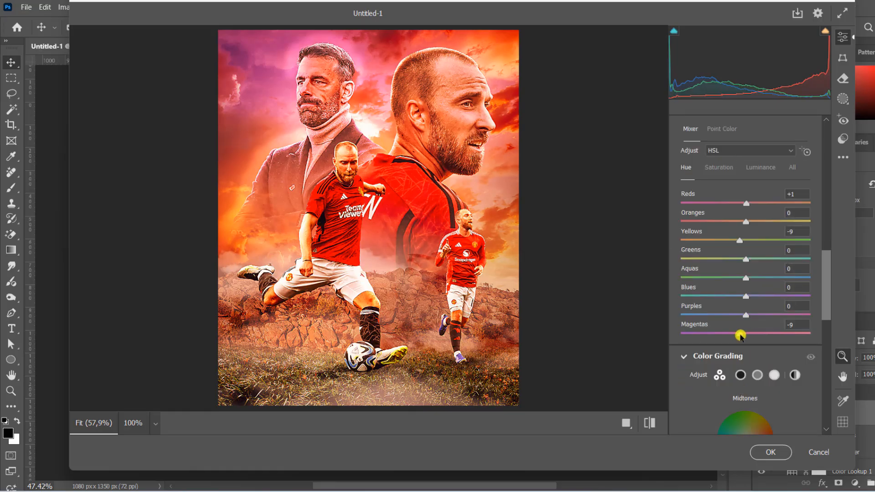
Color-grade the shadows to hue 11, saturation 42, the highlights yellow-green and the midtones to about hue 196, saturation 100, and apply the filter.
scroll(747, 319, down, 3)
drag(711, 391, 716, 392)
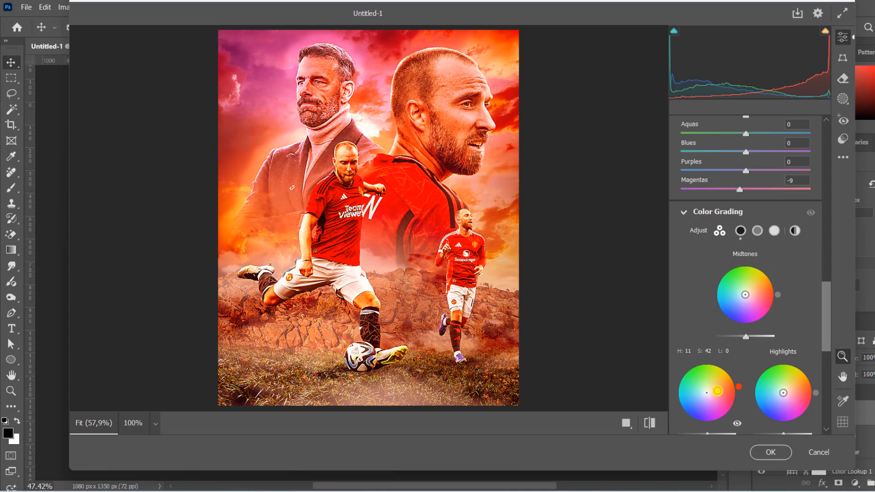
drag(782, 390, 776, 386)
drag(745, 295, 721, 306)
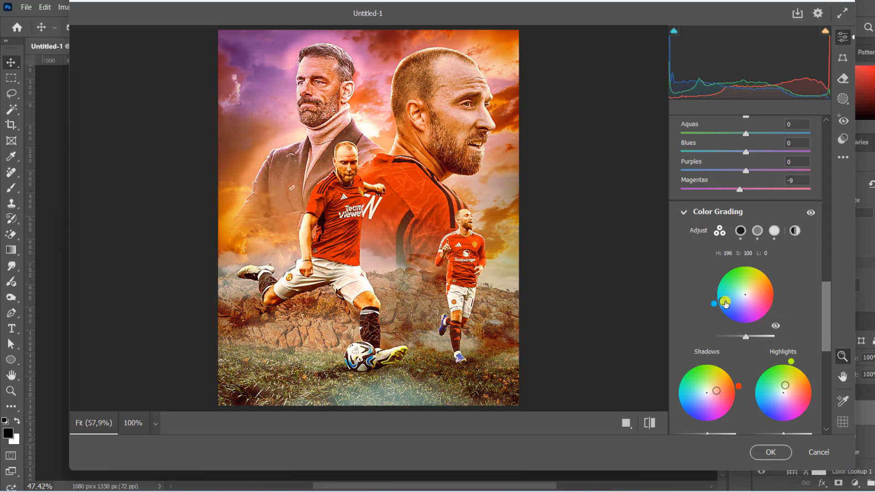
click(771, 452)
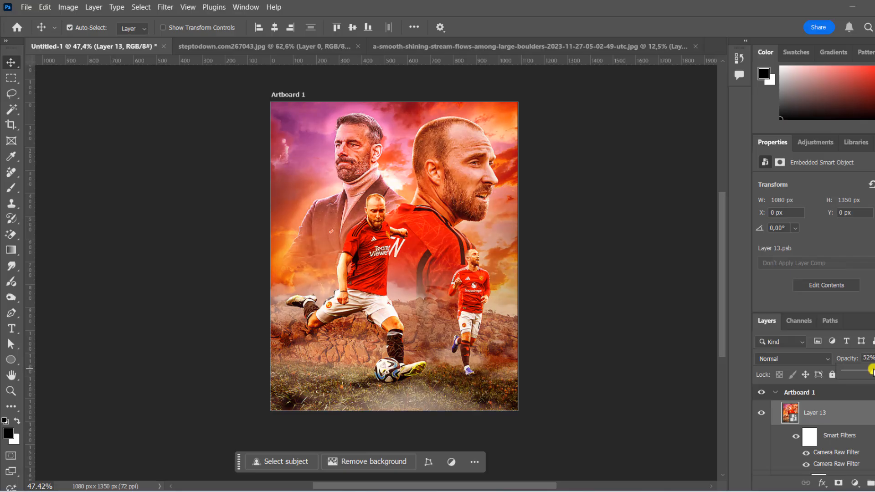
Lower the opacity of Layer 13 to 52% and switch the document to full-screen view.
key(f)
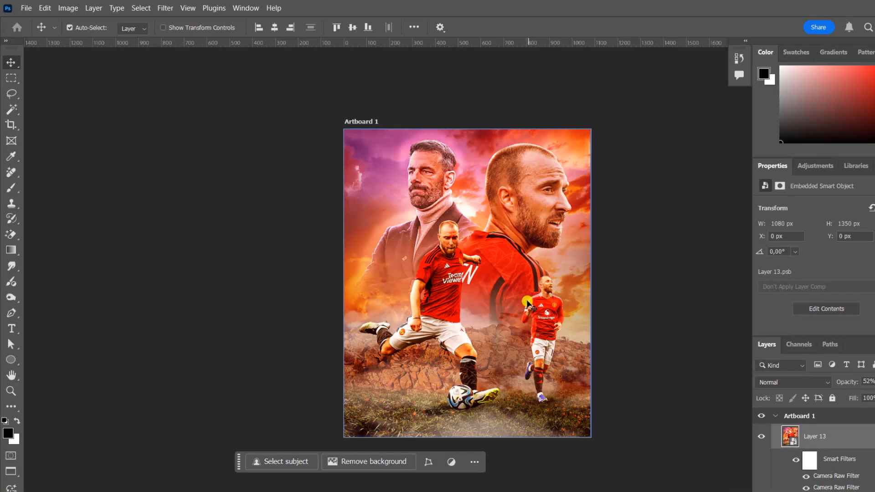